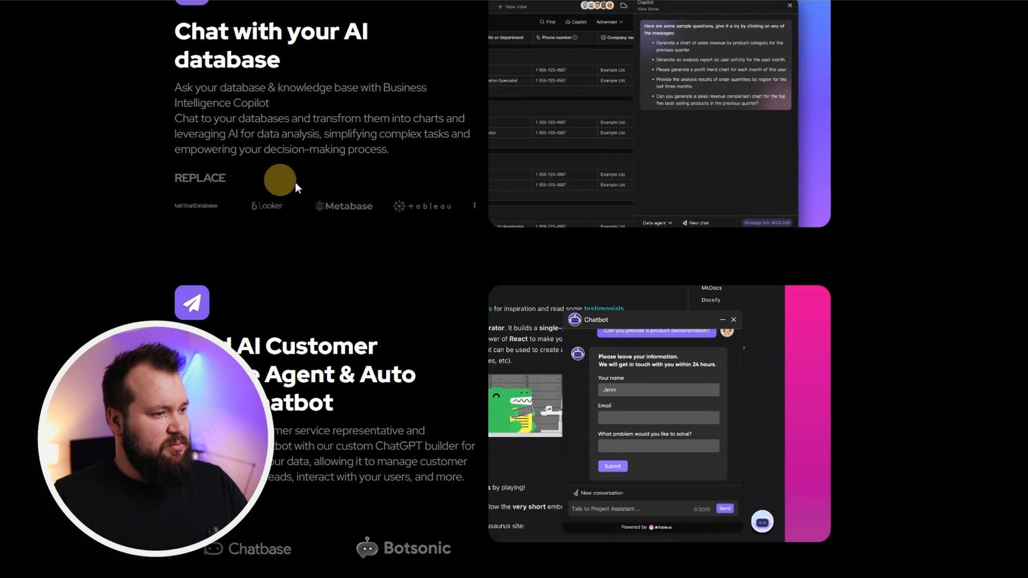
- Read through the AITable.ai landing page, covering the feature sections, customer reviews and free-start section
{"action": "scroll", "coordinate": [217, 268], "scroll_direction": "up", "scroll_amount": 1}
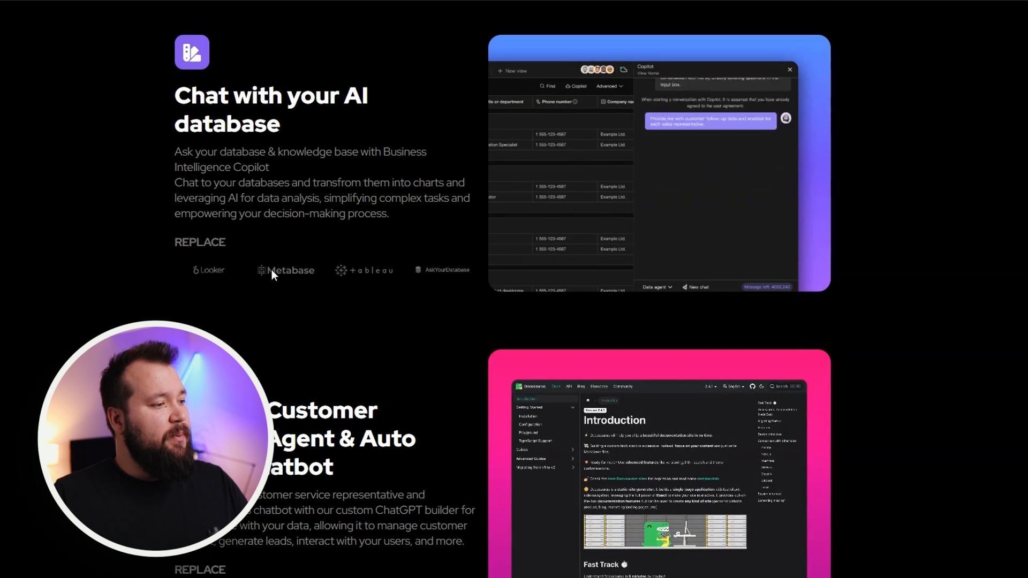
{"action": "scroll", "coordinate": [351, 275], "scroll_direction": "up", "scroll_amount": 4}
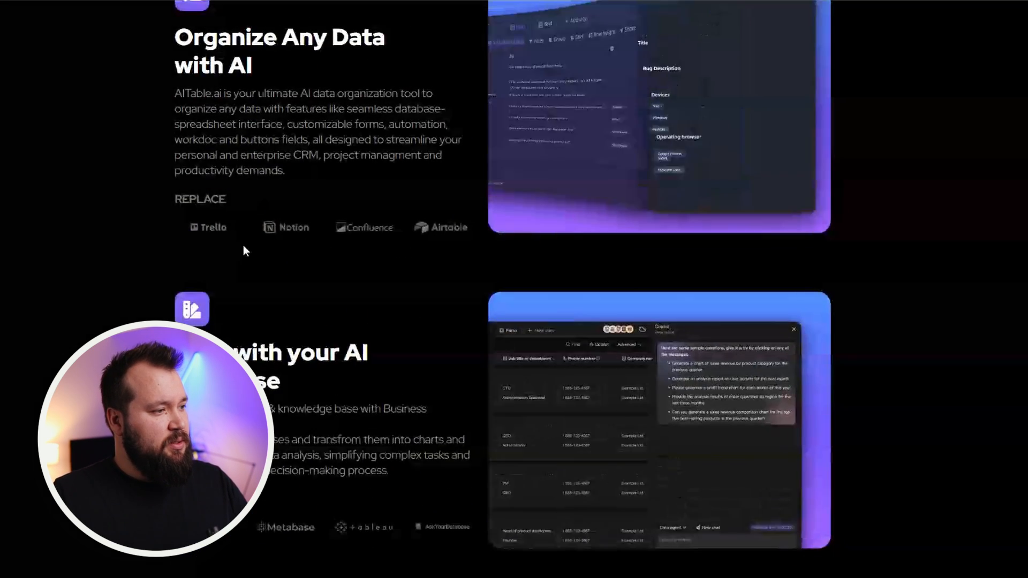
{"action": "scroll", "coordinate": [243, 247], "scroll_direction": "down", "scroll_amount": 8}
{"action": "left_click_drag", "start_coordinate": [236, 216], "coordinate": [335, 276]}
{"action": "left_click", "coordinate": [239, 243]}
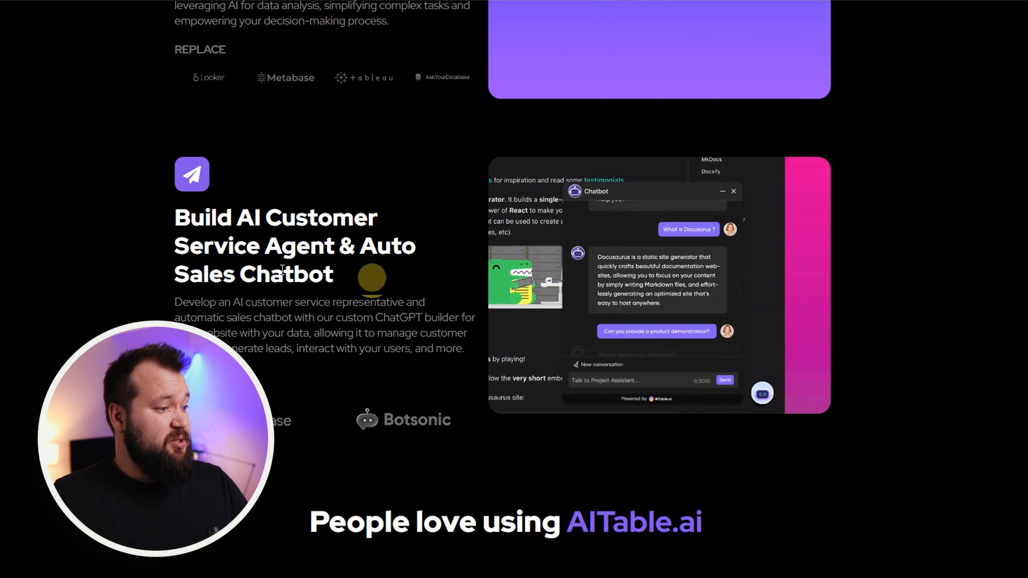
{"action": "triple_click", "coordinate": [239, 244]}
{"action": "left_click", "coordinate": [222, 289]}
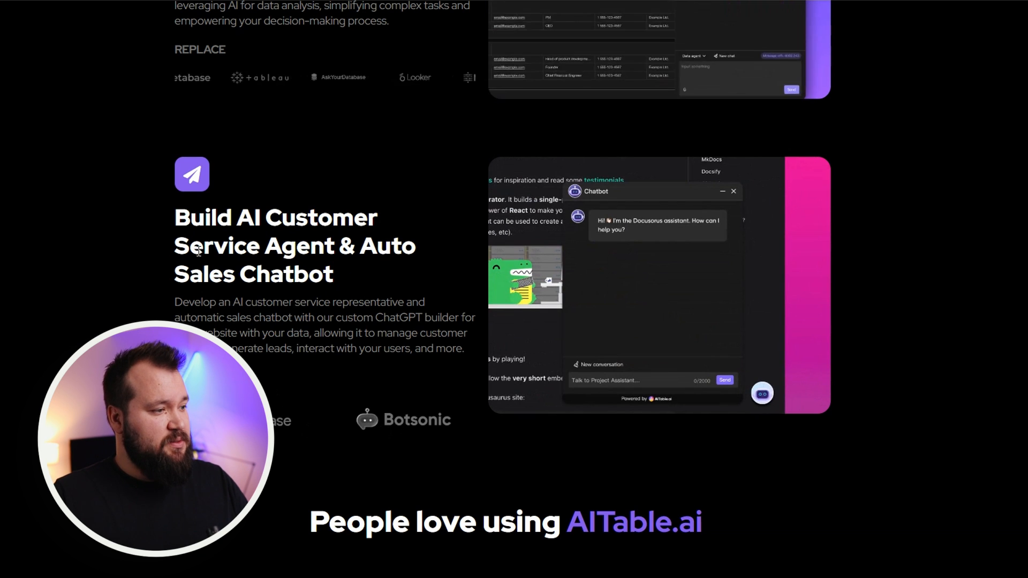
{"action": "triple_click", "coordinate": [328, 281]}
{"action": "left_click", "coordinate": [399, 332]}
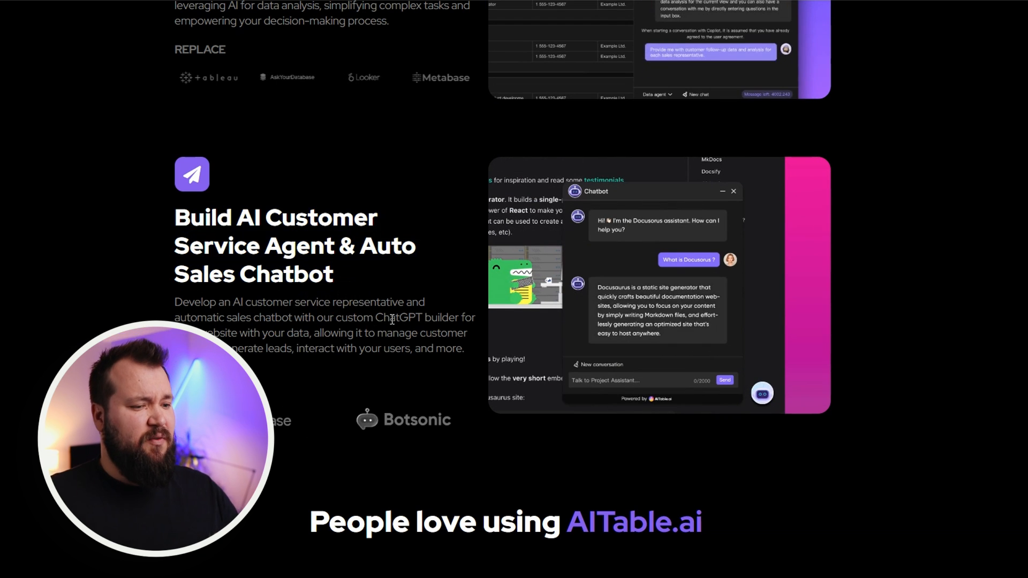
{"action": "scroll", "coordinate": [398, 294], "scroll_direction": "down", "scroll_amount": 3}
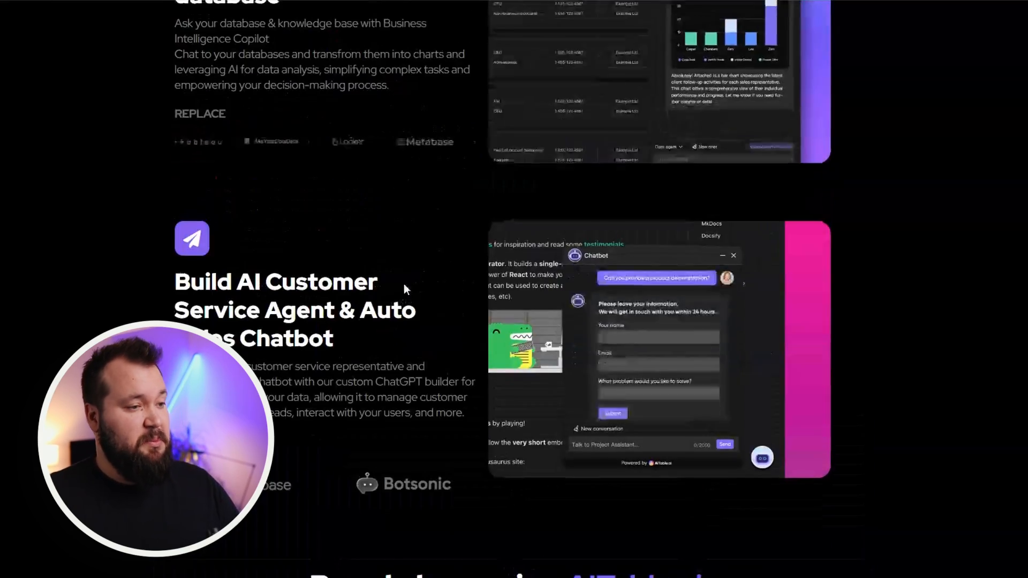
{"action": "scroll", "coordinate": [407, 282], "scroll_direction": "down", "scroll_amount": 10}
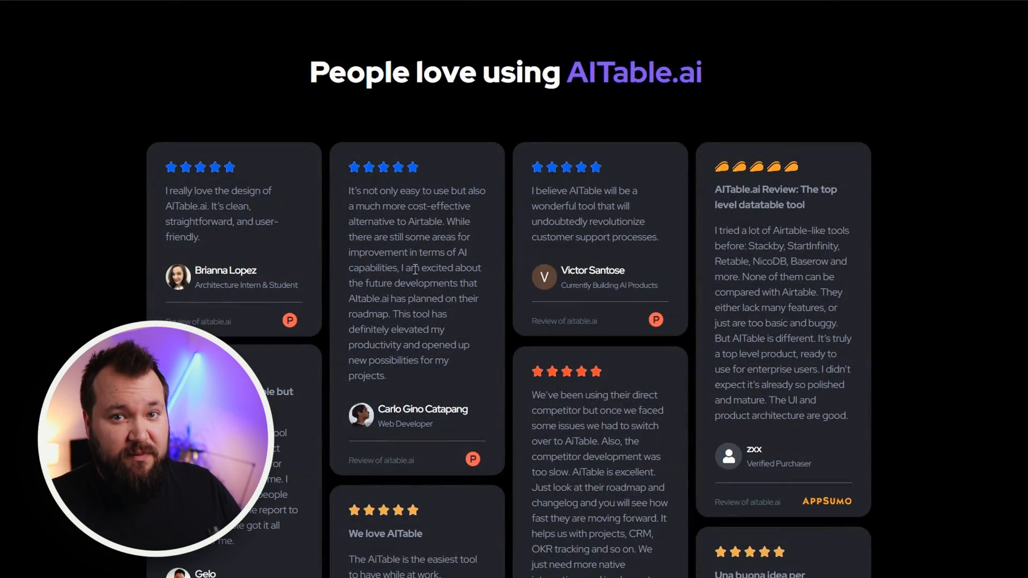
{"action": "scroll", "coordinate": [418, 268], "scroll_direction": "down", "scroll_amount": 6}
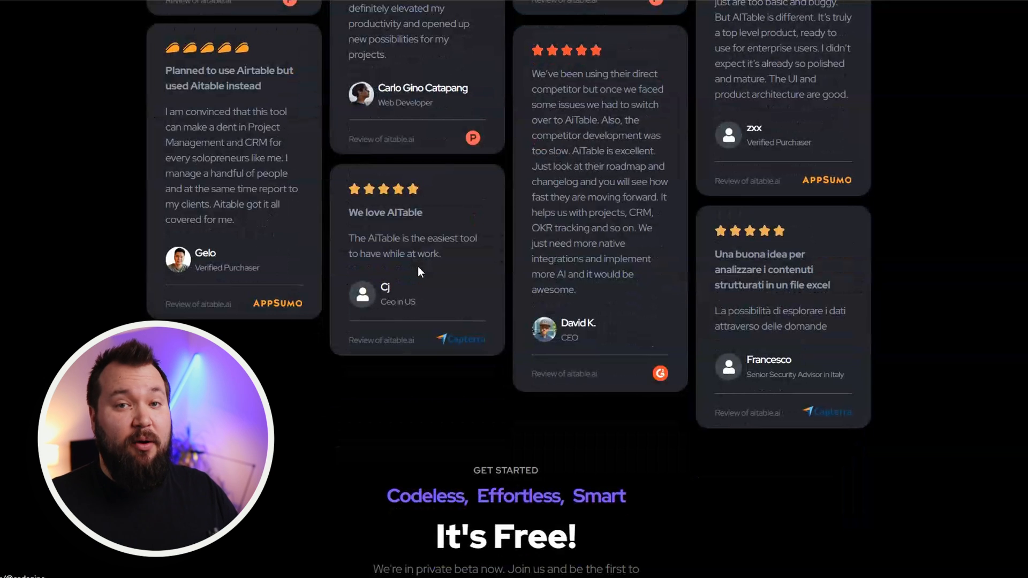
{"action": "scroll", "coordinate": [418, 268], "scroll_direction": "down", "scroll_amount": 6}
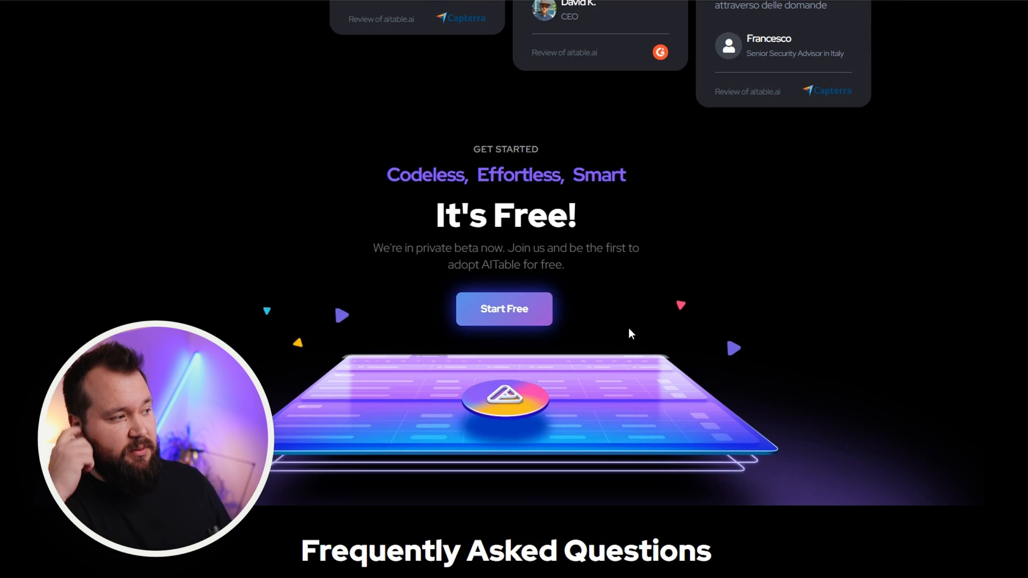
{"action": "scroll", "coordinate": [643, 308], "scroll_direction": "down", "scroll_amount": 5}
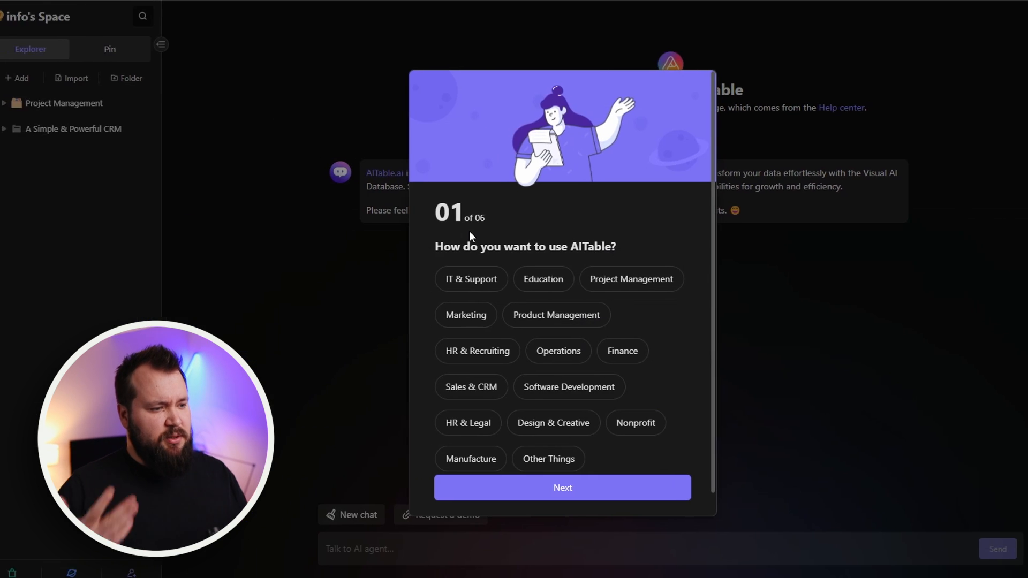
- Skip the onboarding questionnaire on how AITable is used and dismiss the template tip
{"action": "scroll", "coordinate": [672, 227], "scroll_direction": "down", "scroll_amount": 1}
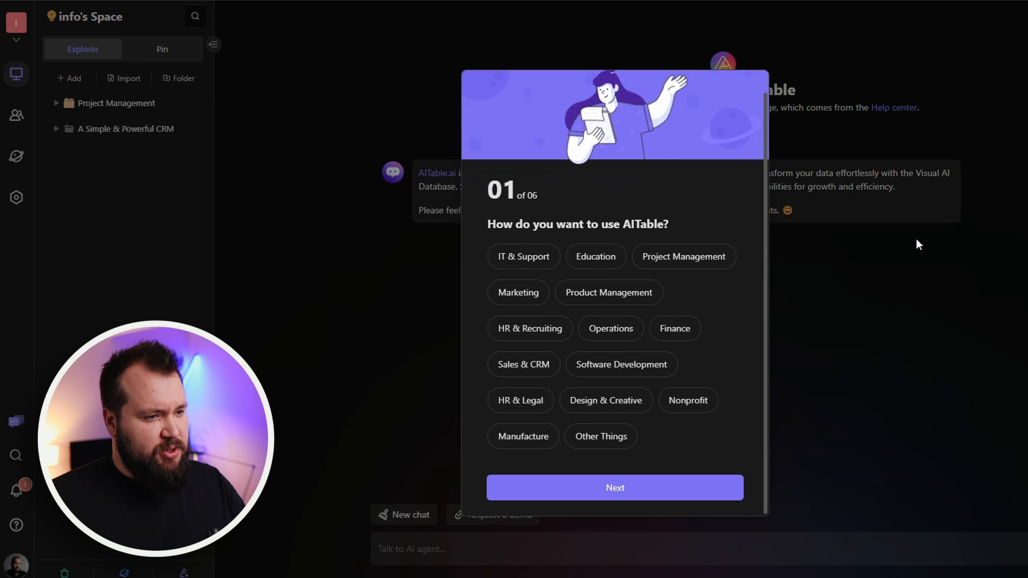
{"action": "left_click", "coordinate": [846, 19]}
{"action": "left_click", "coordinate": [436, 30]}
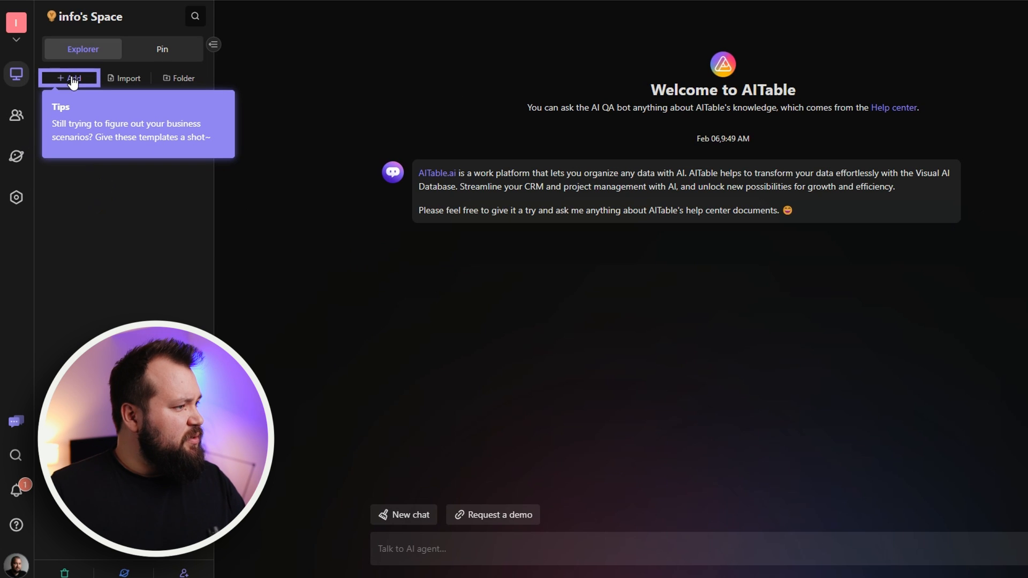
{"action": "left_click", "coordinate": [130, 220]}
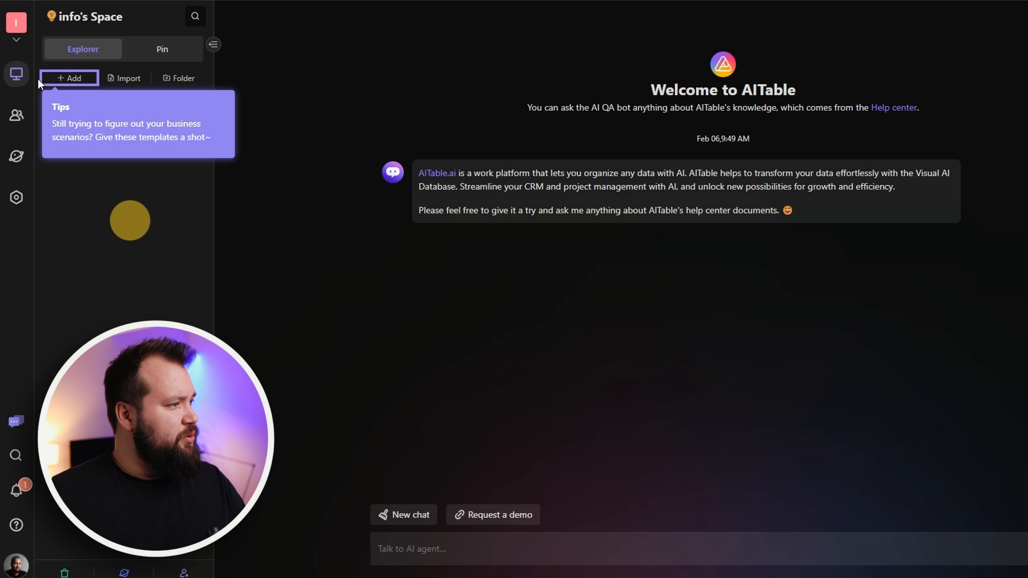
- Look at the list of owned and joined spaces, and close it
{"action": "left_click", "coordinate": [17, 23]}
{"action": "left_click", "coordinate": [190, 118]}
{"action": "left_click", "coordinate": [167, 135]}
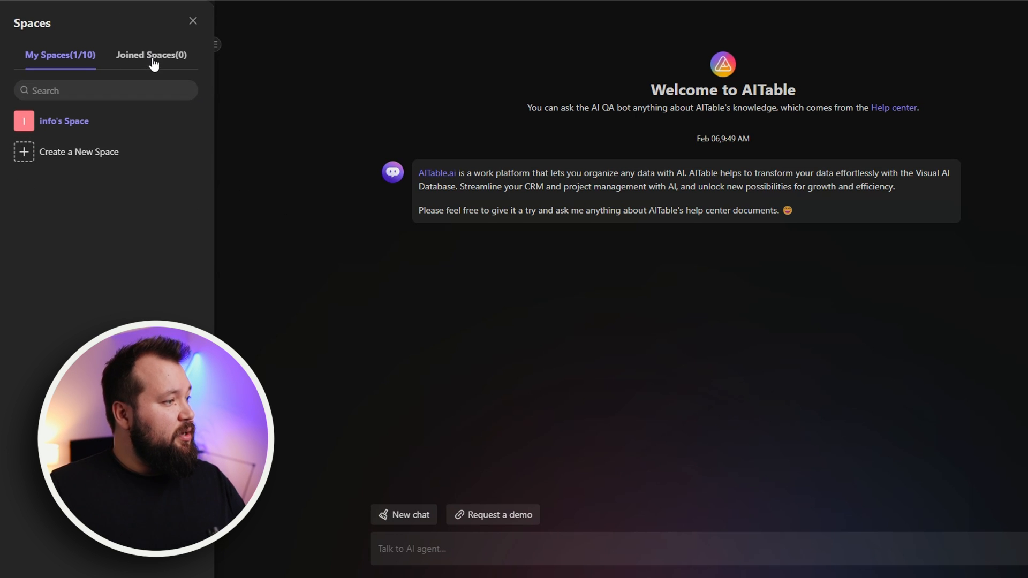
{"action": "left_click", "coordinate": [192, 23]}
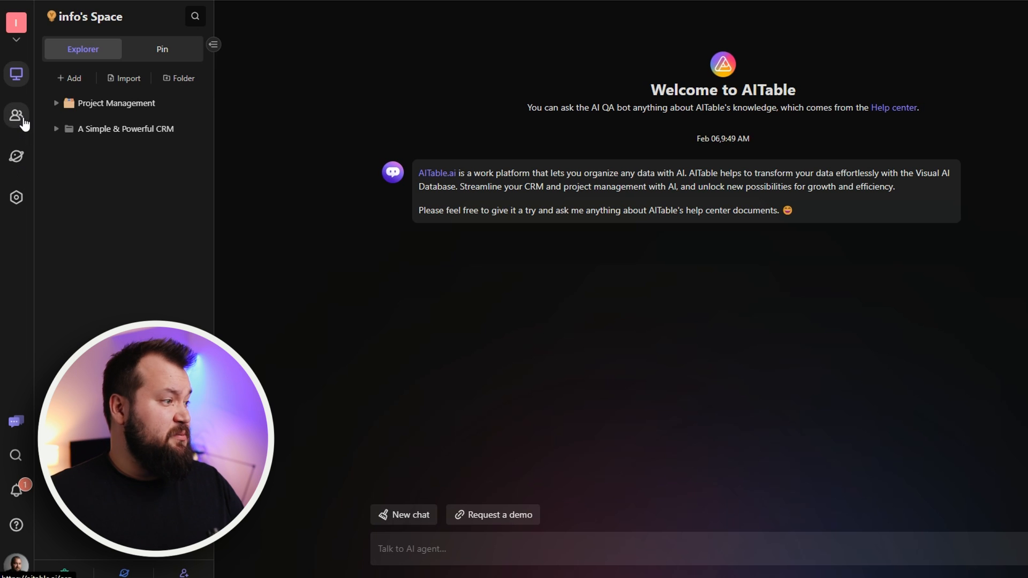
- Check the pinned files, return to the file explorer and open the A Simple & Powerful CRM folder
{"action": "left_click", "coordinate": [163, 49]}
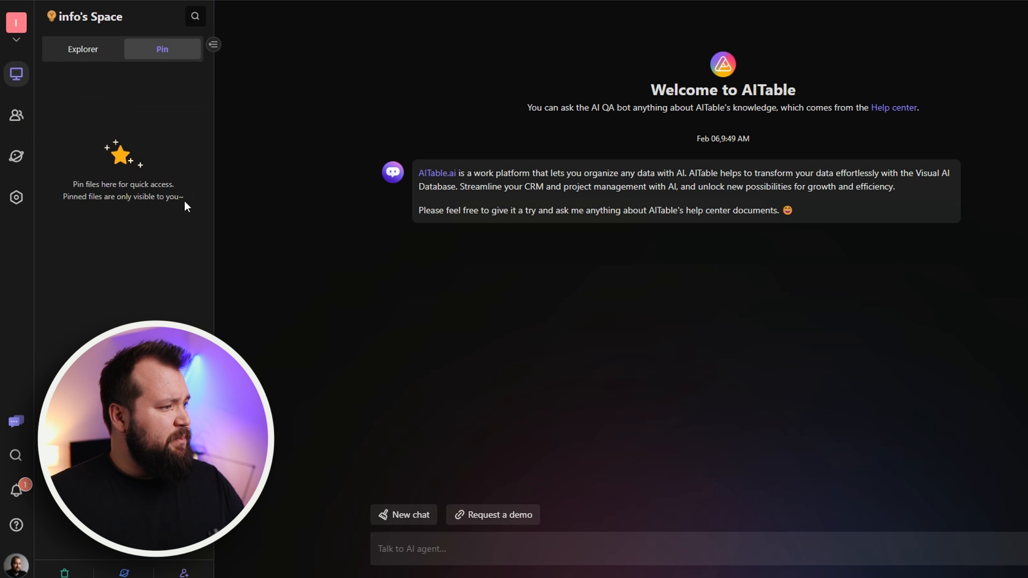
{"action": "left_click", "coordinate": [81, 52]}
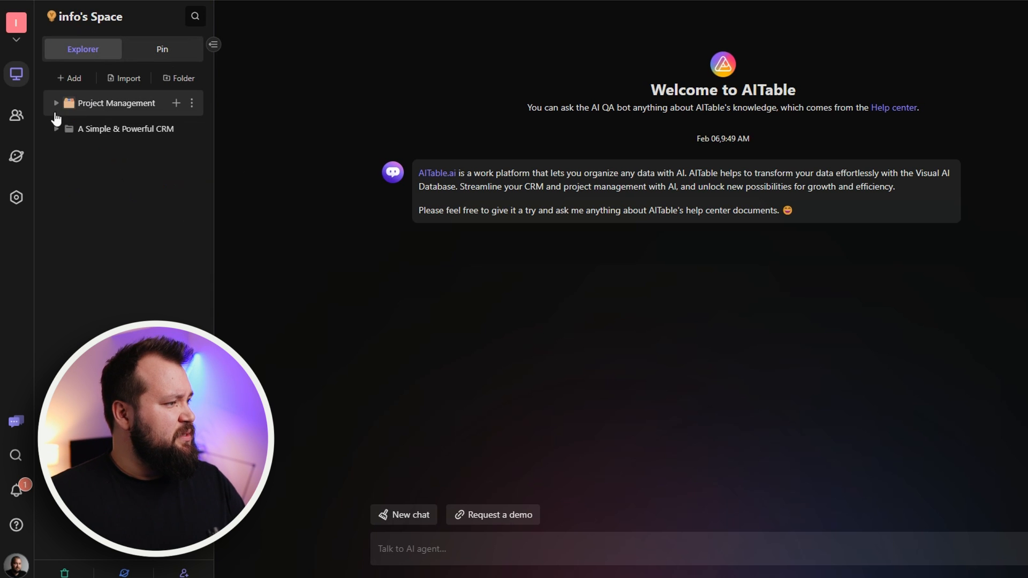
{"action": "left_click", "coordinate": [86, 136]}
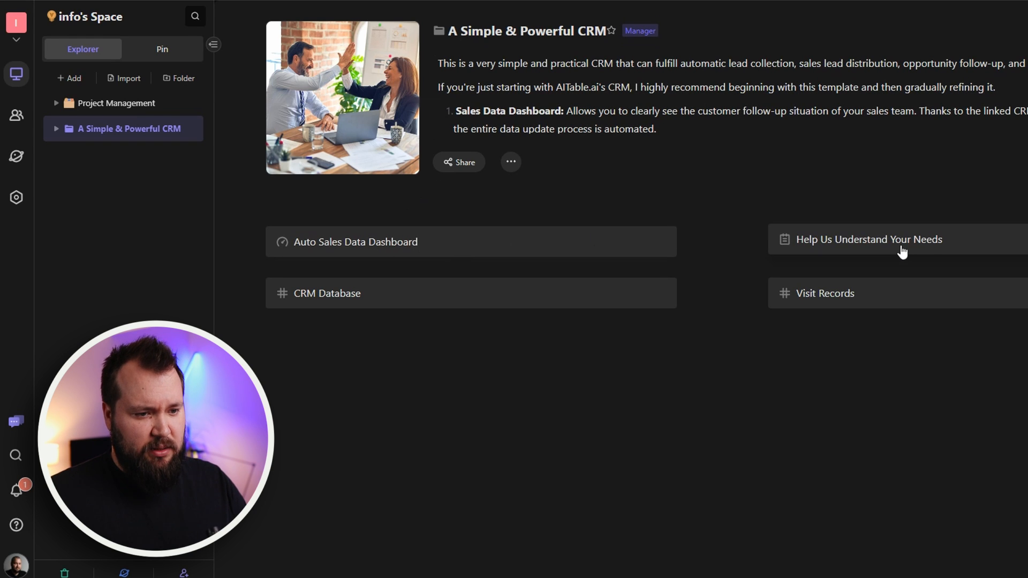
- Create a new datasheet with its default name in the space and collapse the sidebar
{"action": "left_click", "coordinate": [76, 79]}
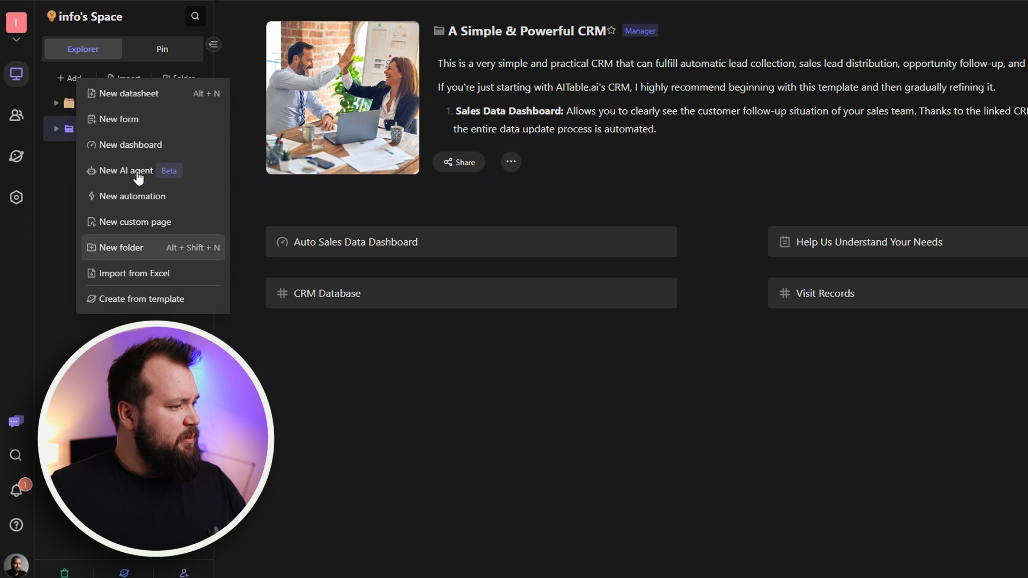
{"action": "left_click", "coordinate": [123, 99]}
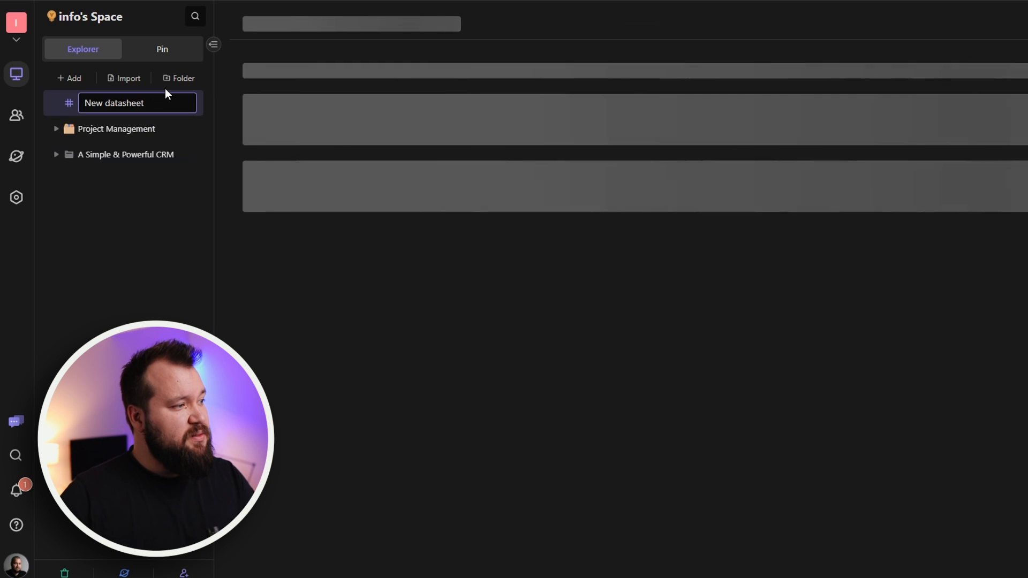
{"action": "left_click", "coordinate": [213, 45]}
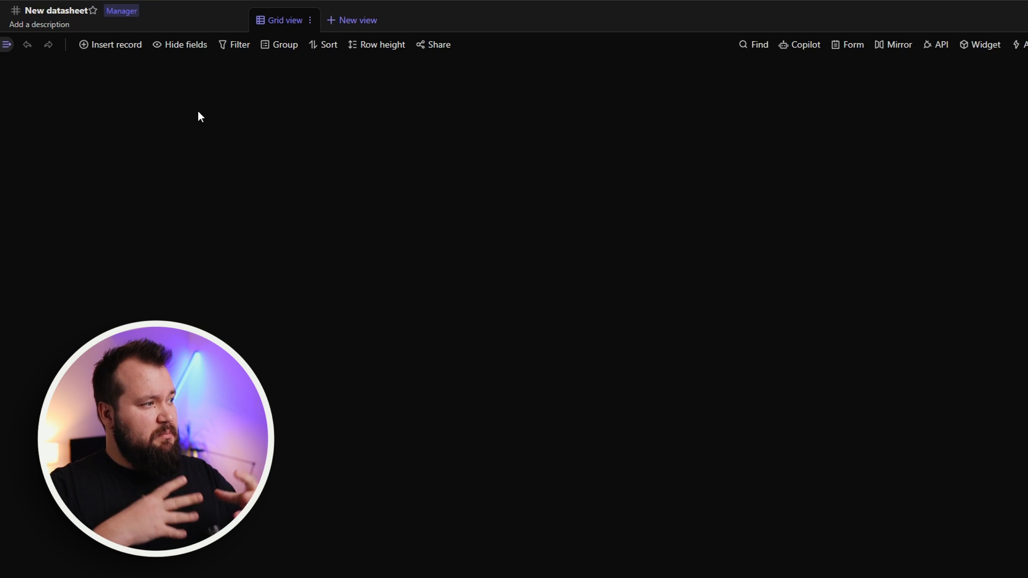
{"action": "left_click", "coordinate": [10, 45]}
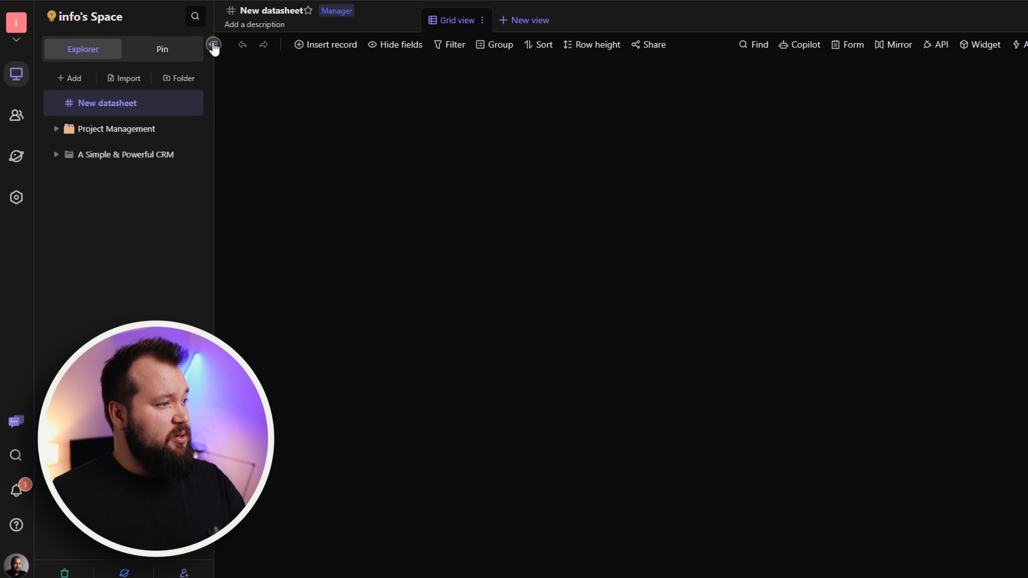
{"action": "left_click", "coordinate": [213, 45]}
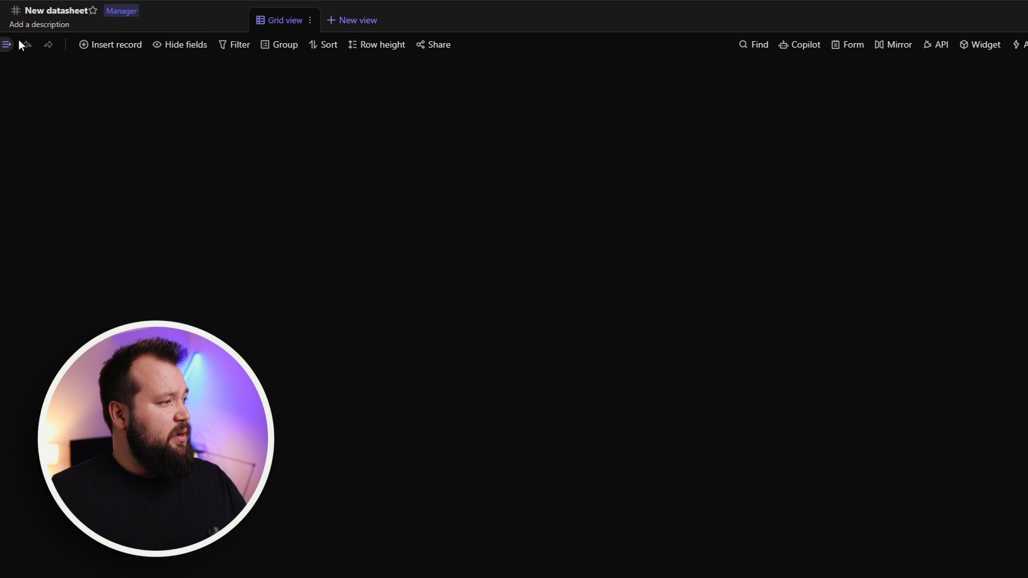
- Change the interface theme to Light in the account preferences and close the settings
{"action": "mouse_move", "coordinate": [11, 45]}
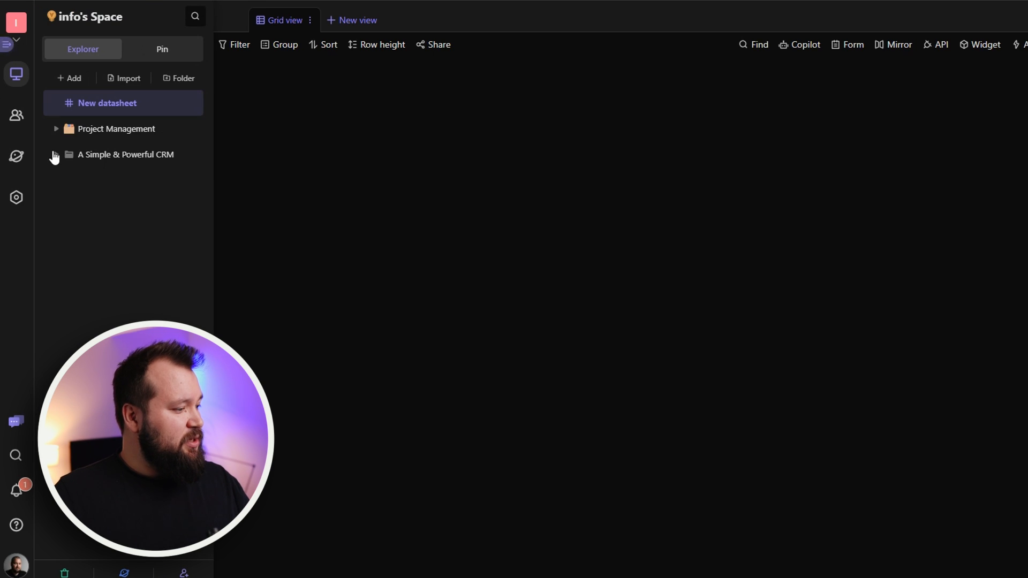
{"action": "left_click", "coordinate": [12, 568]}
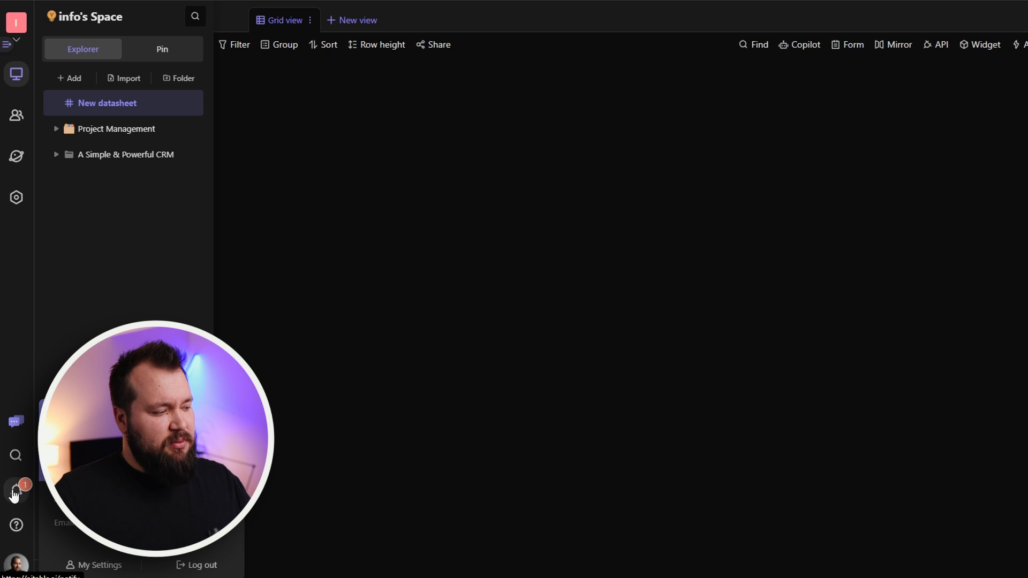
{"action": "left_click", "coordinate": [92, 563]}
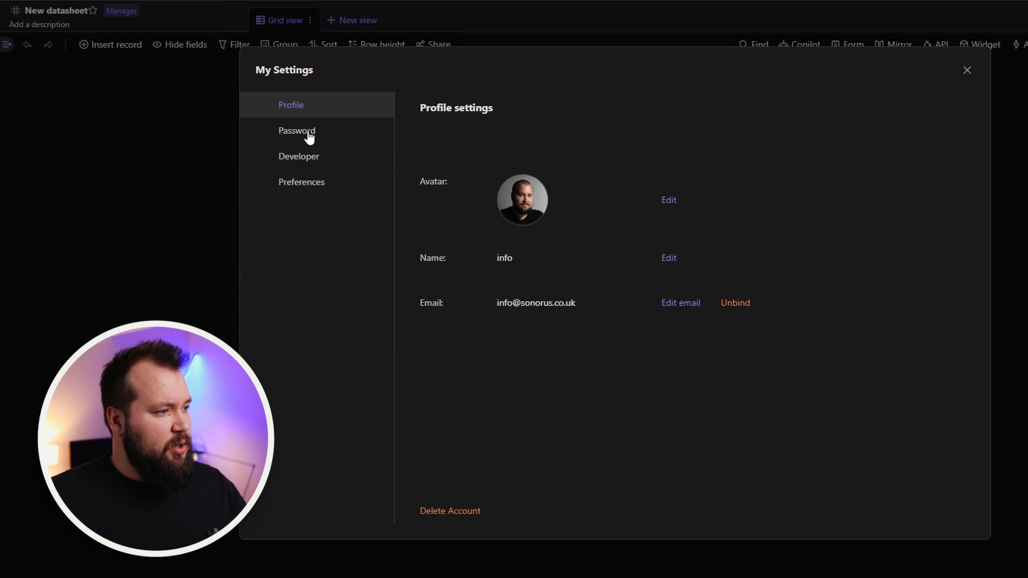
{"action": "left_click", "coordinate": [322, 185]}
{"action": "left_click", "coordinate": [482, 173]}
{"action": "left_click", "coordinate": [491, 206]}
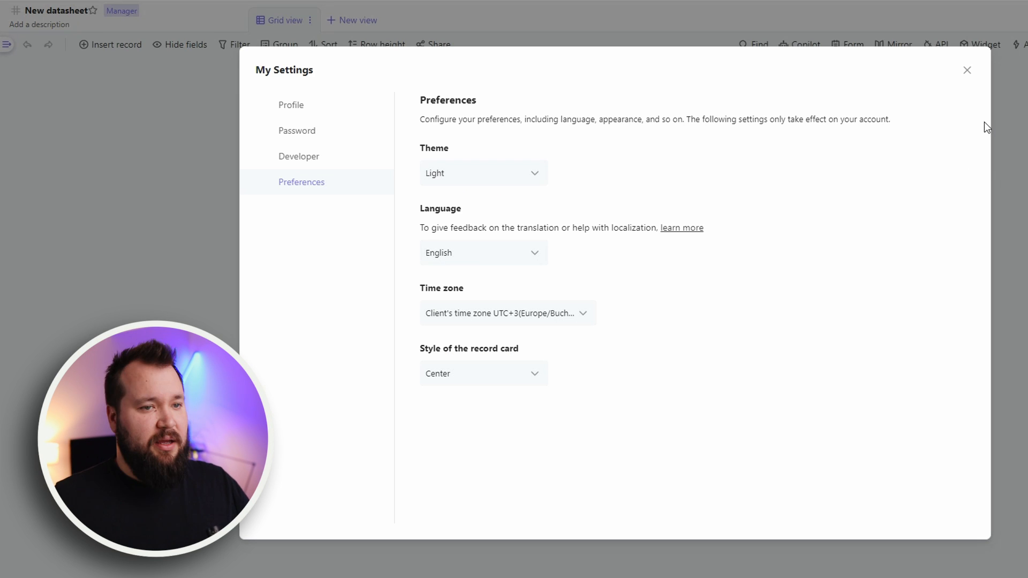
{"action": "left_click", "coordinate": [967, 71]}
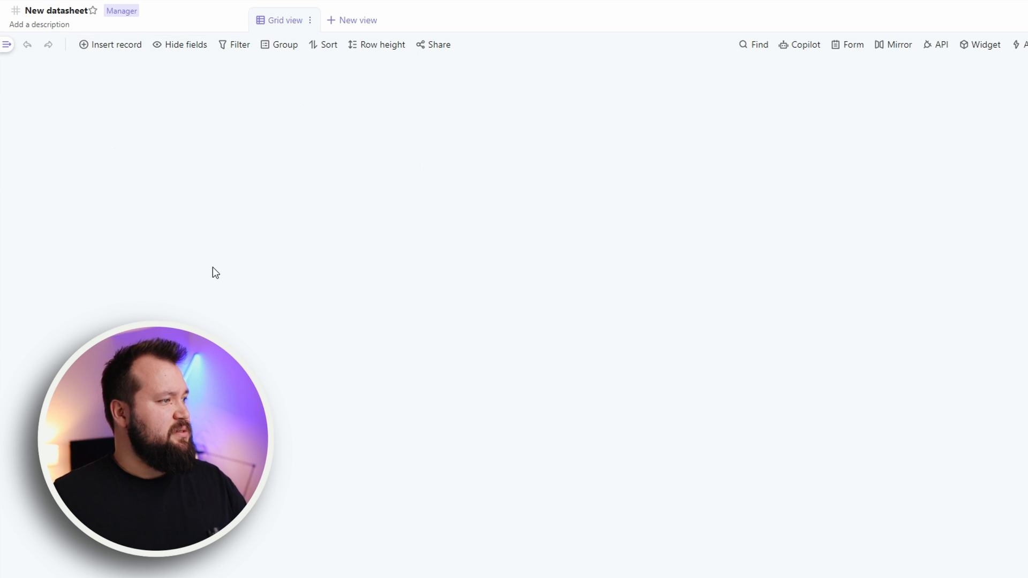
- Look at the view types that can be added to the datasheet without adding one
{"action": "double_click", "coordinate": [289, 20]}
{"action": "triple_click", "coordinate": [302, 20]}
{"action": "left_click", "coordinate": [377, 208]}
{"action": "left_click", "coordinate": [354, 22]}
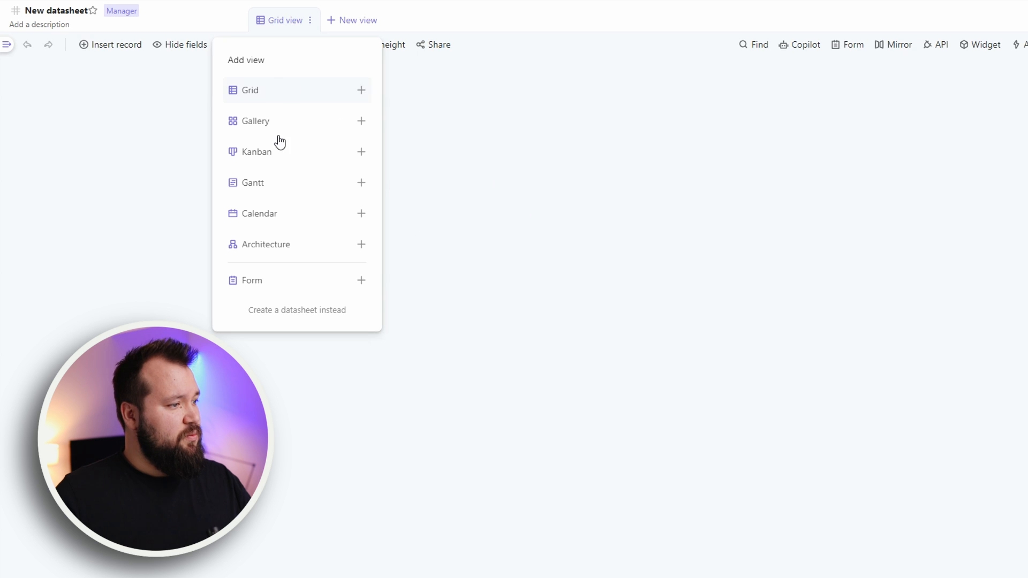
{"action": "left_click", "coordinate": [605, 161]}
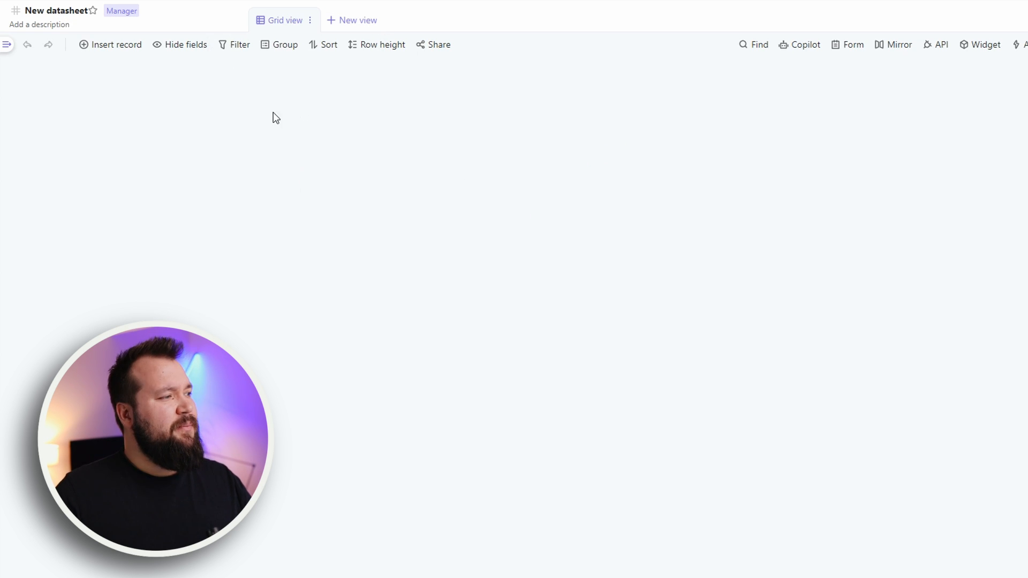
- Insert a new record and review the field actions available for its Title and Options fields
{"action": "left_click", "coordinate": [117, 45]}
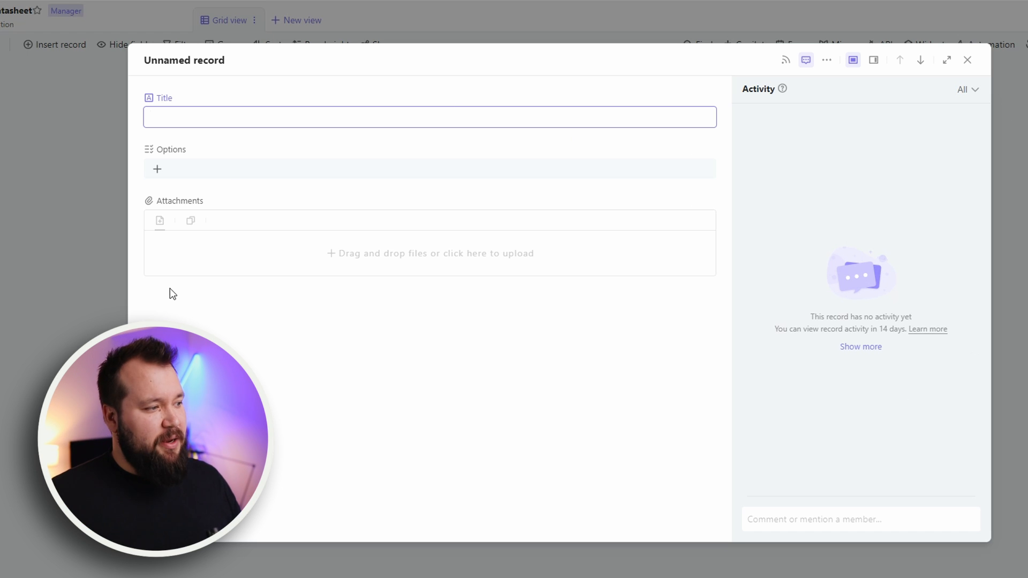
{"action": "left_click", "coordinate": [709, 99]}
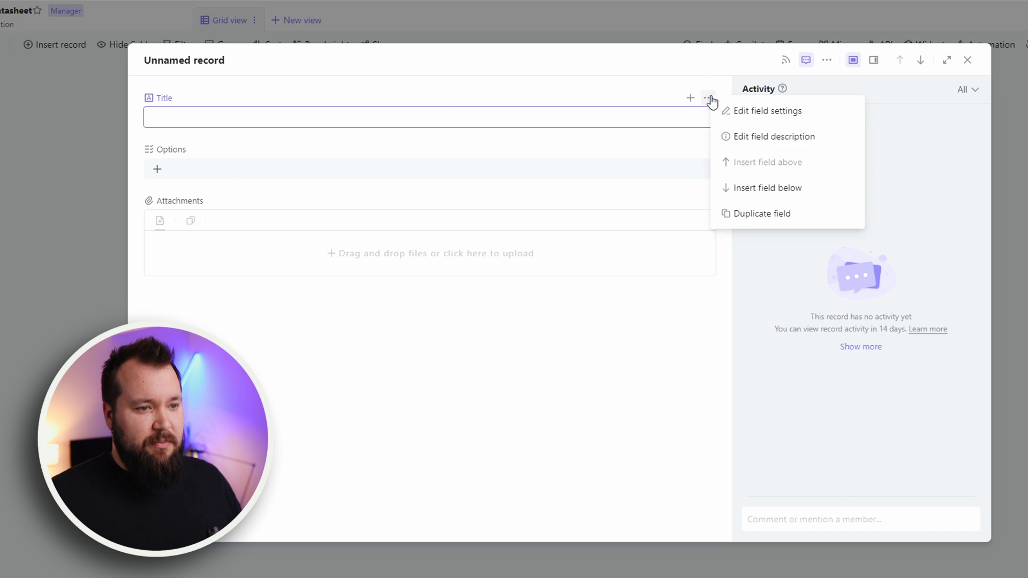
{"action": "left_click", "coordinate": [770, 113]}
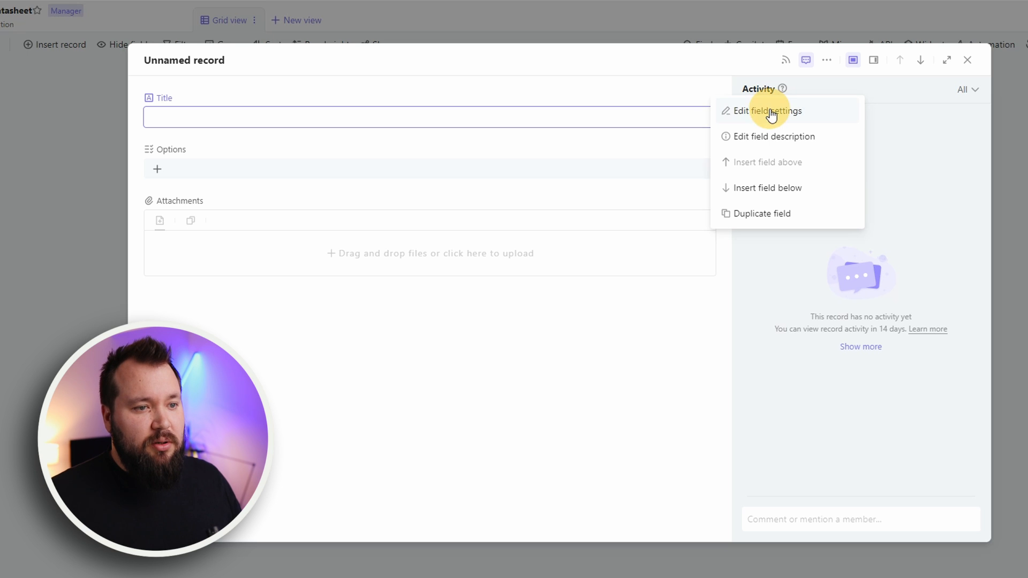
{"action": "left_click", "coordinate": [278, 207]}
{"action": "left_click", "coordinate": [388, 151]}
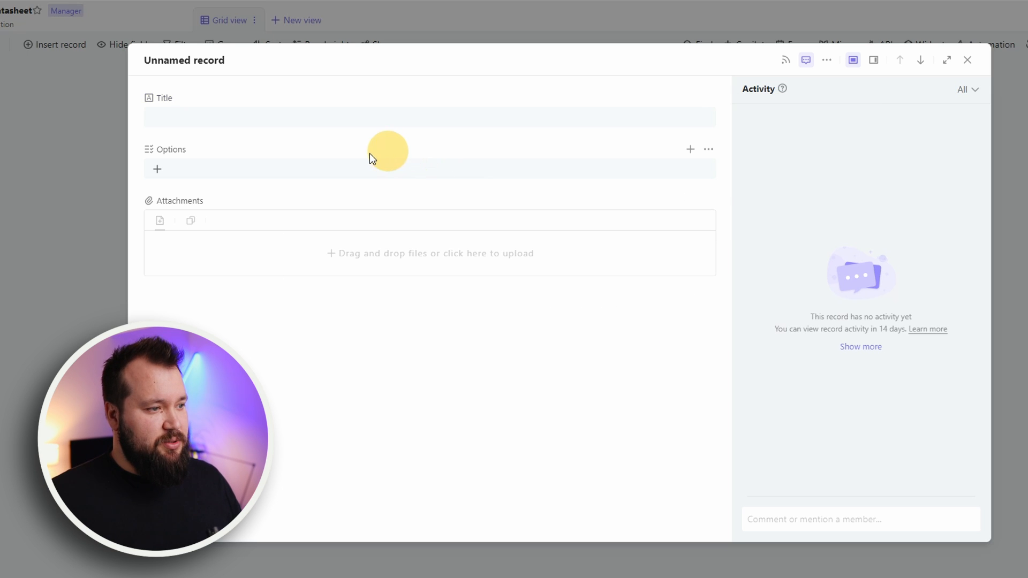
{"action": "left_click", "coordinate": [708, 149]}
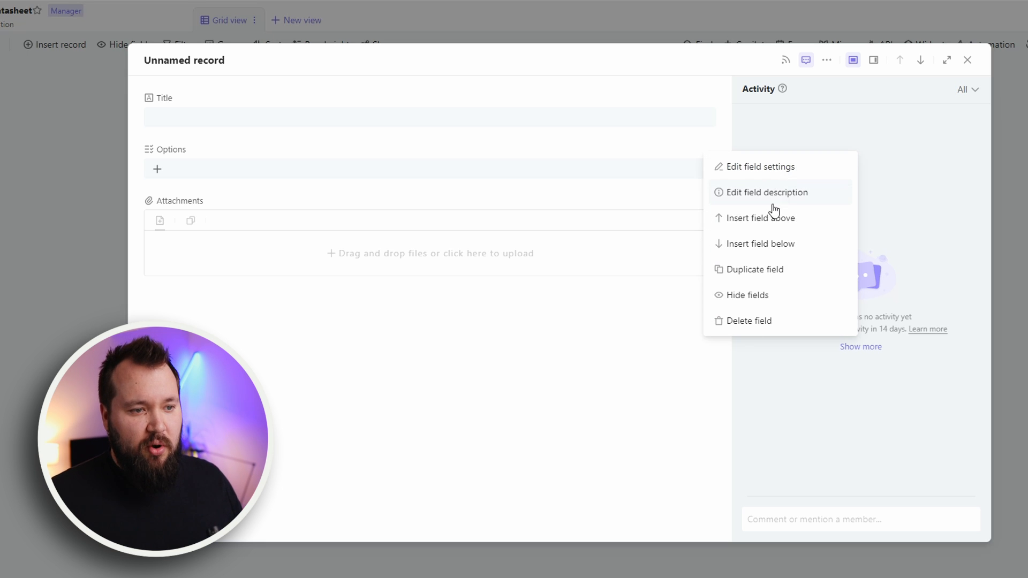
{"action": "left_click", "coordinate": [486, 284]}
{"action": "mouse_move", "coordinate": [508, 231]}
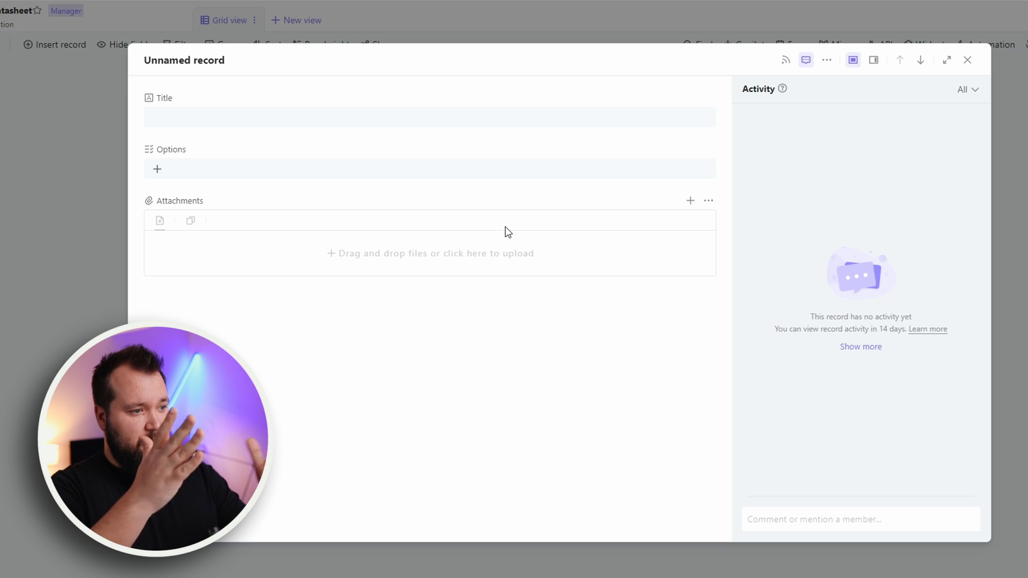
{"action": "mouse_move", "coordinate": [450, 169]}
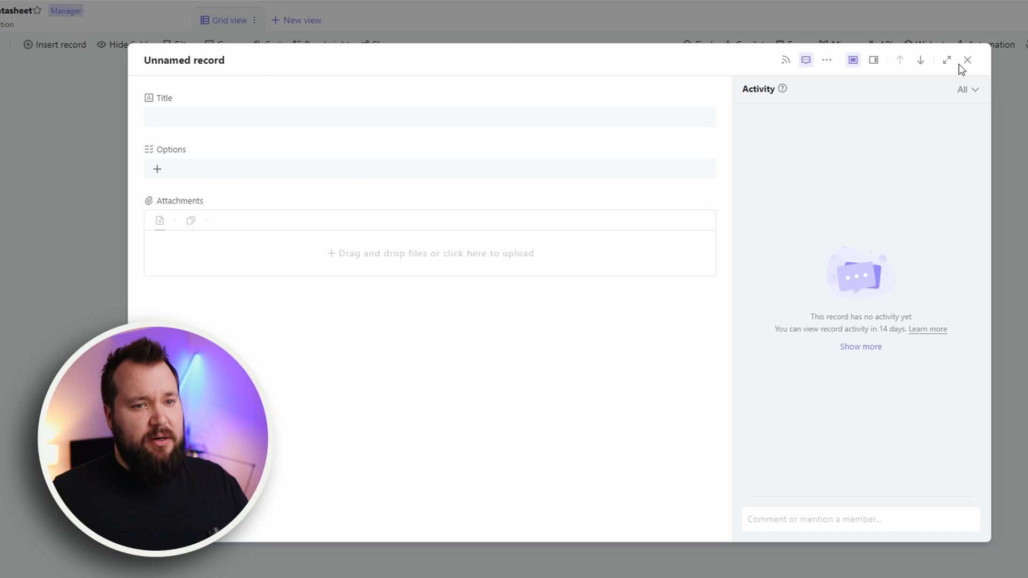
- Enter a first name as the record's title and add the choices Start and Stop to its Options field
{"action": "left_click", "coordinate": [271, 118]}
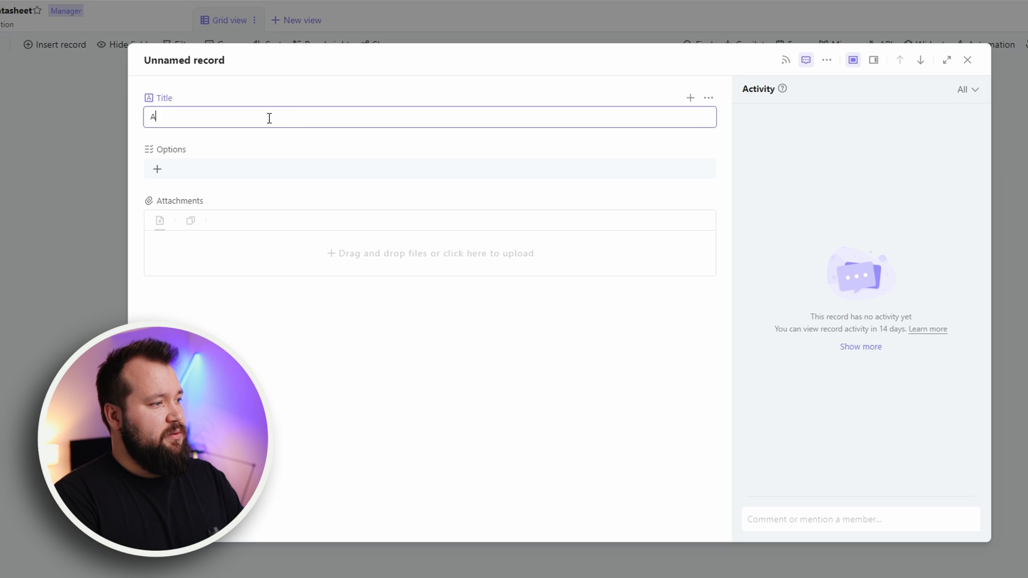
{"action": "left_click", "coordinate": [257, 169]}
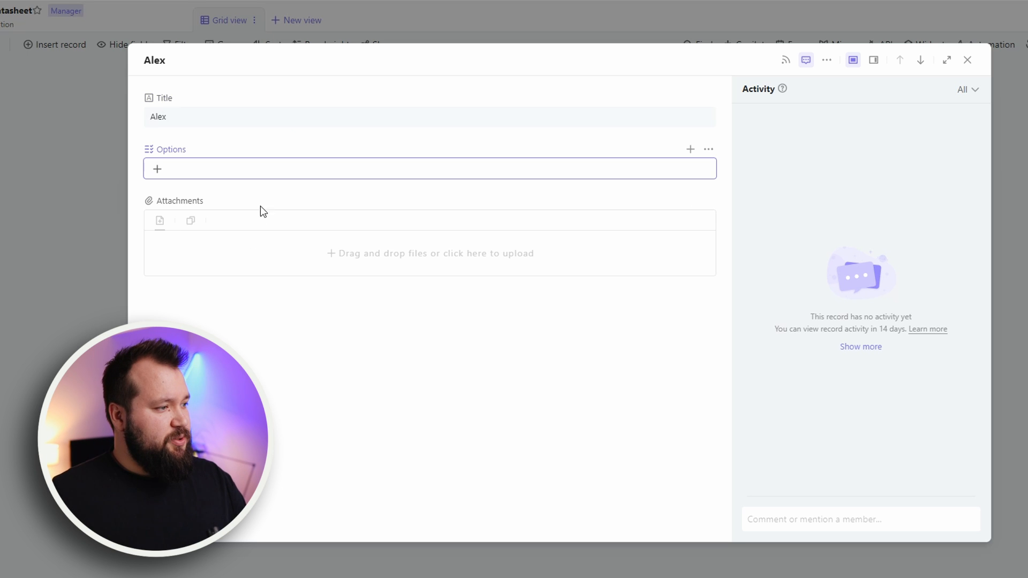
{"action": "left_click", "coordinate": [260, 173]}
{"action": "type", "text": "Start"}
{"action": "key", "text": "Return"}
{"action": "type", "text": "Stop"}
{"action": "key", "text": "Return"}
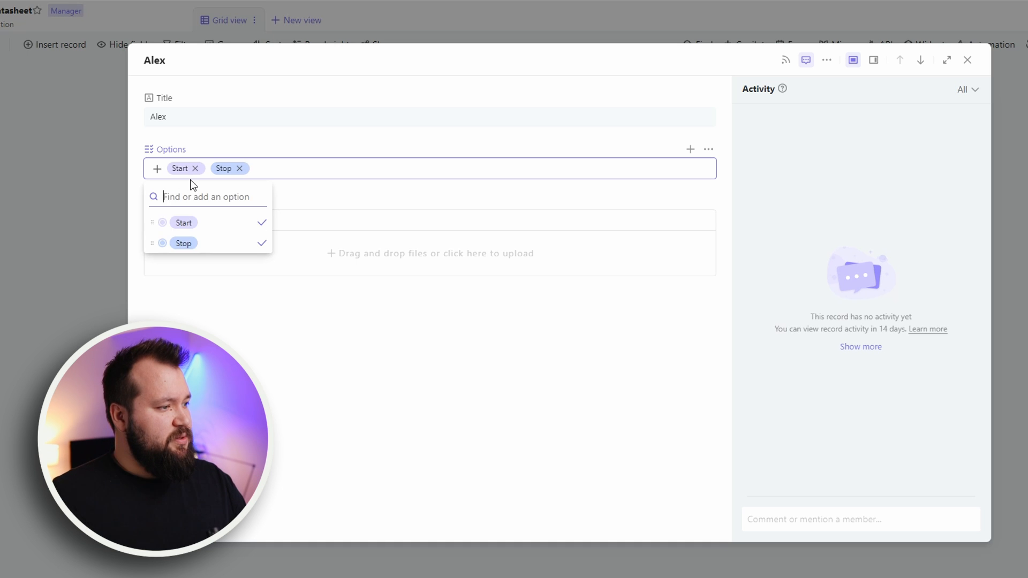
{"action": "left_click", "coordinate": [369, 150]}
- Open the settings of the Options field and examine the basic and advanced field types on offer
{"action": "left_click", "coordinate": [709, 150]}
{"action": "left_click", "coordinate": [720, 163]}
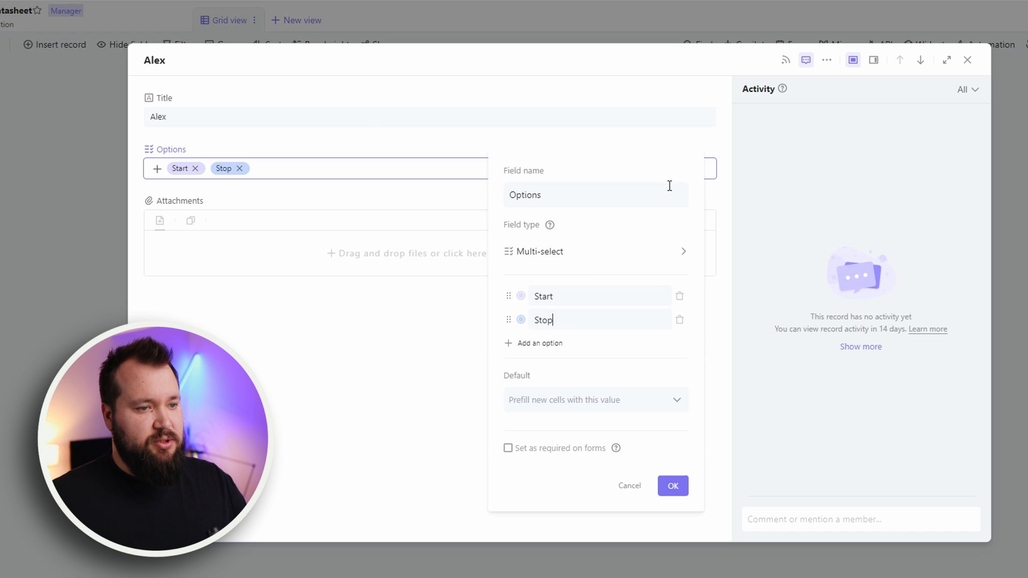
{"action": "left_click", "coordinate": [589, 261]}
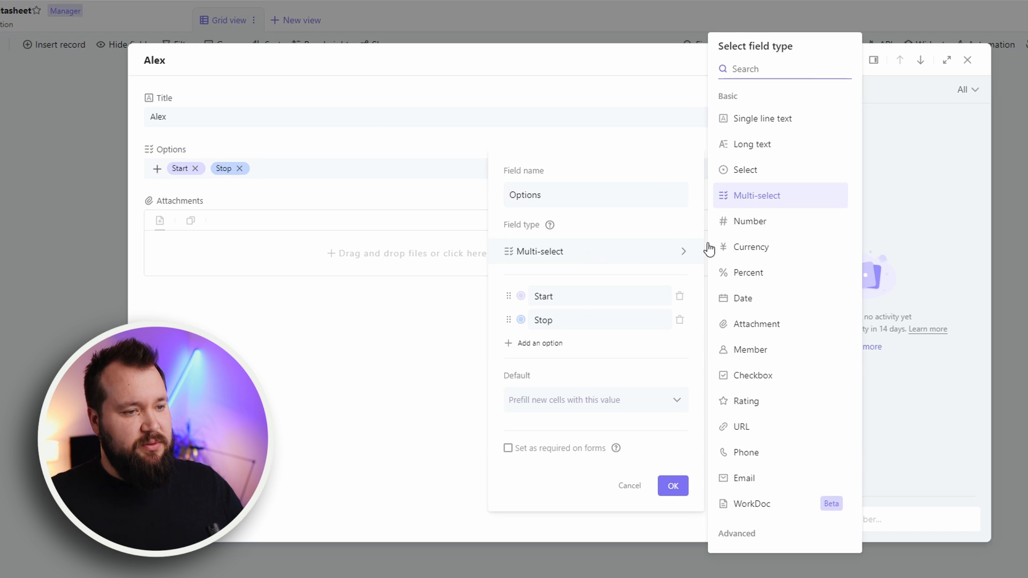
{"action": "scroll", "coordinate": [795, 316], "scroll_direction": "down", "scroll_amount": 3}
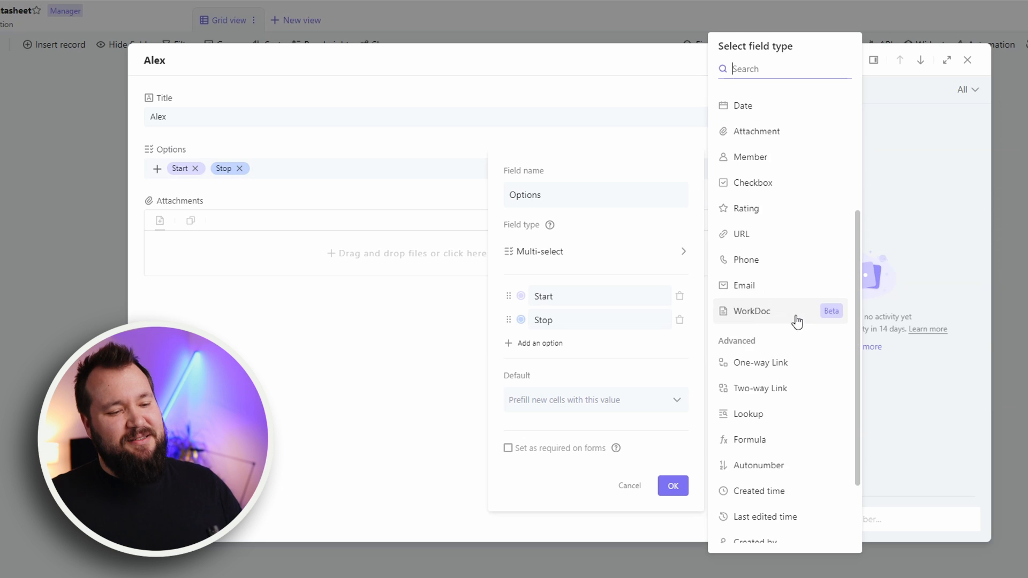
{"action": "scroll", "coordinate": [795, 327], "scroll_direction": "down", "scroll_amount": 1}
{"action": "scroll", "coordinate": [798, 428], "scroll_direction": "up", "scroll_amount": 4}
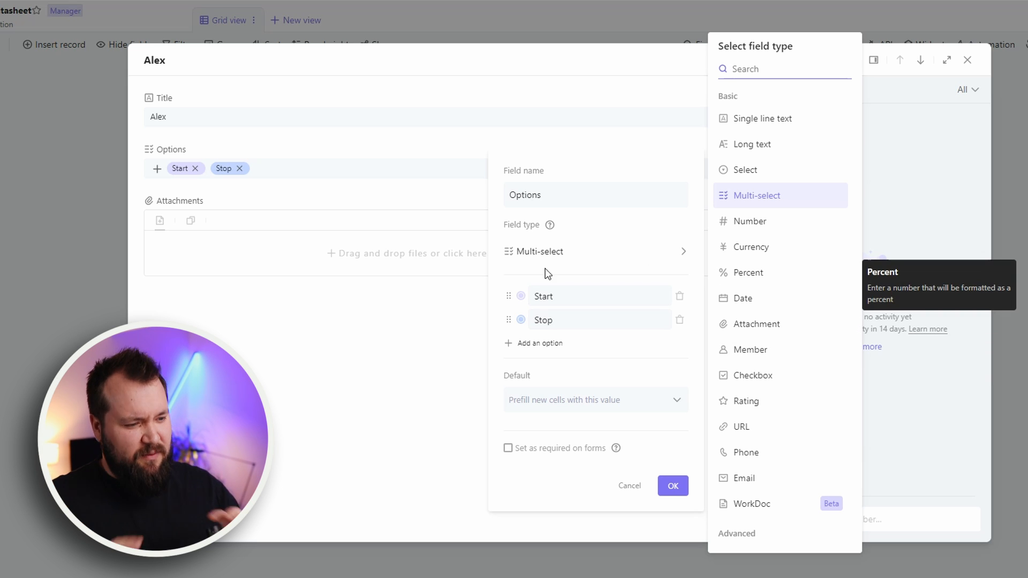
{"action": "scroll", "coordinate": [787, 263], "scroll_direction": "down", "scroll_amount": 3}
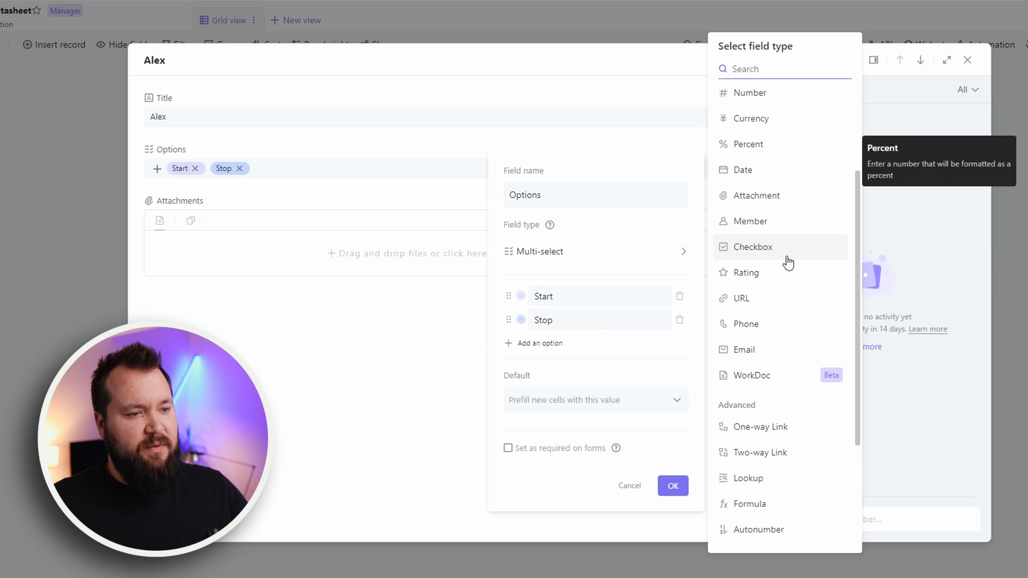
{"action": "scroll", "coordinate": [766, 176], "scroll_direction": "up", "scroll_amount": 3}
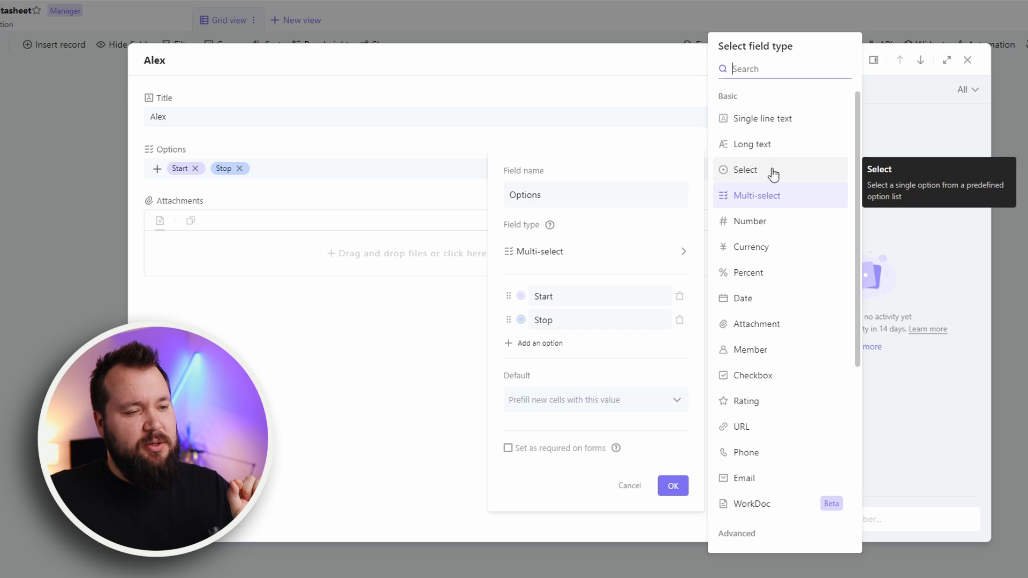
- Change the Options field's type to Select, check its default value choices and save the field settings
{"action": "left_click", "coordinate": [771, 170]}
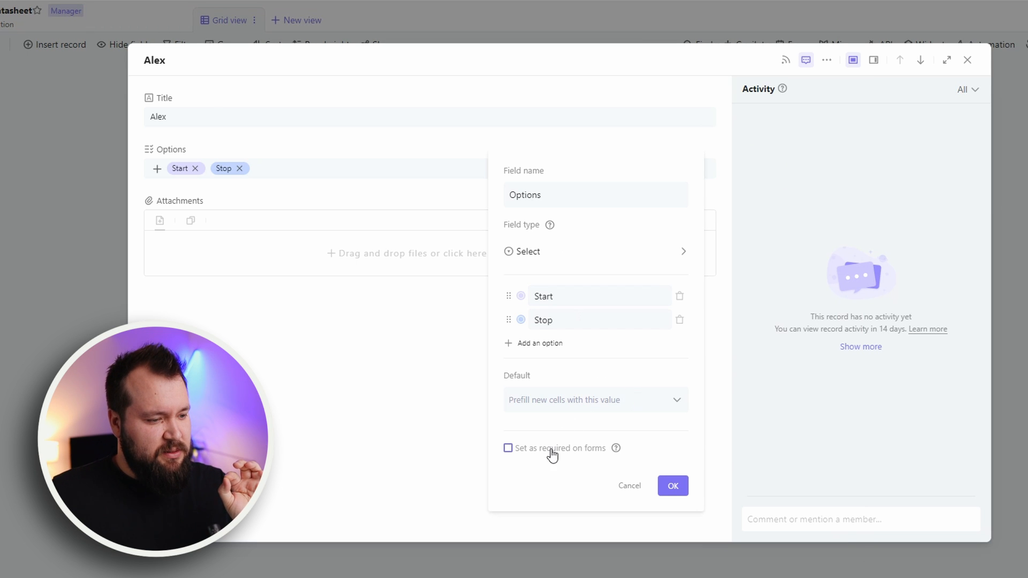
{"action": "left_click", "coordinate": [571, 399]}
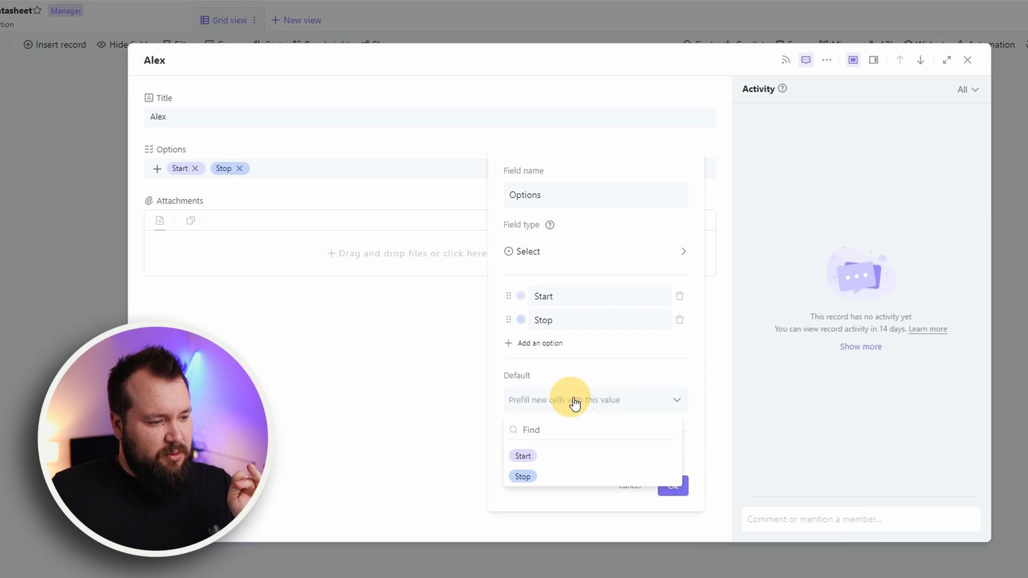
{"action": "left_click", "coordinate": [613, 372]}
{"action": "left_click", "coordinate": [673, 485]}
{"action": "left_click", "coordinate": [658, 329]}
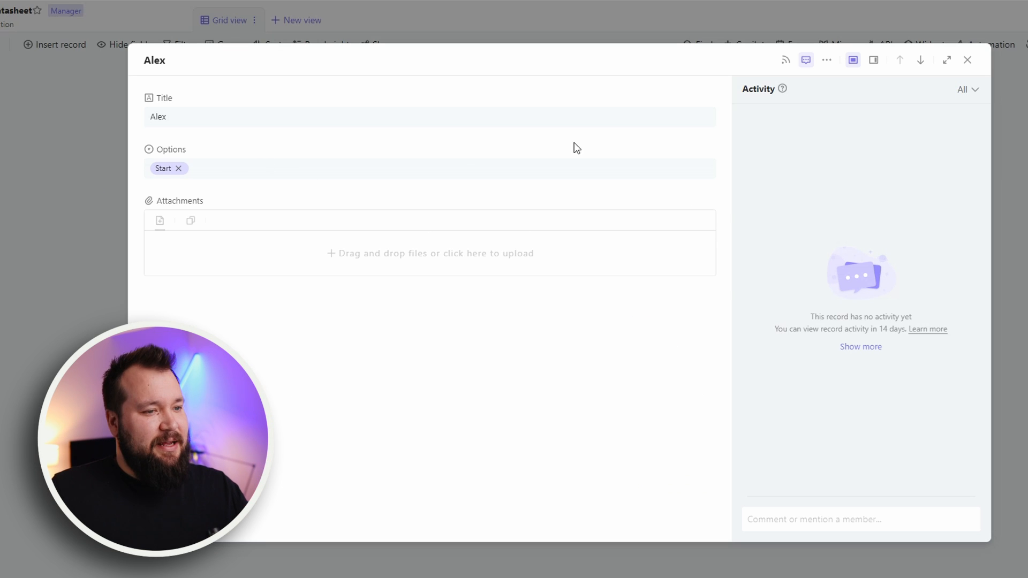
- Close the open record and insert another one with the same first name as its title
{"action": "left_click", "coordinate": [708, 149]}
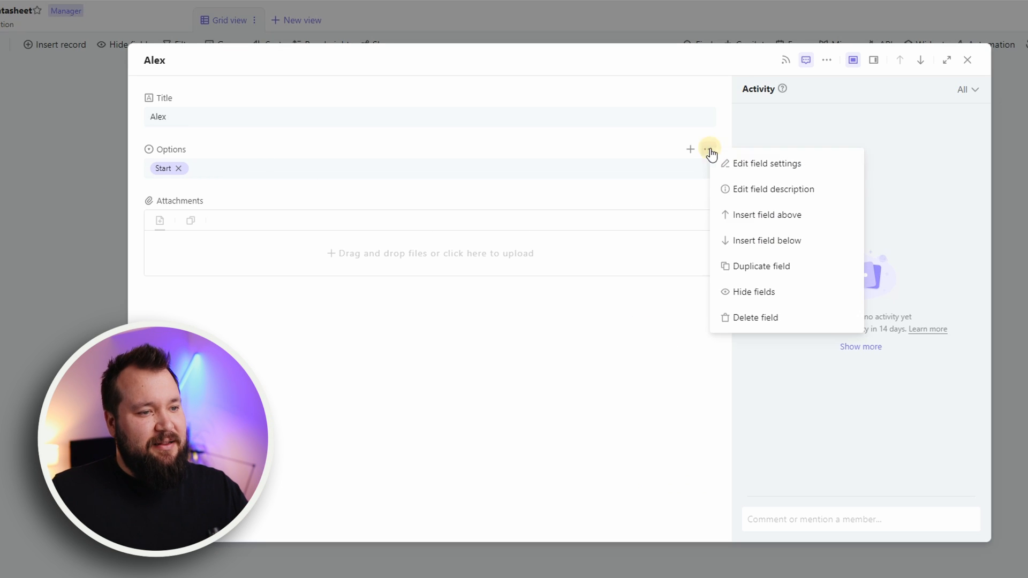
{"action": "left_click", "coordinate": [534, 343]}
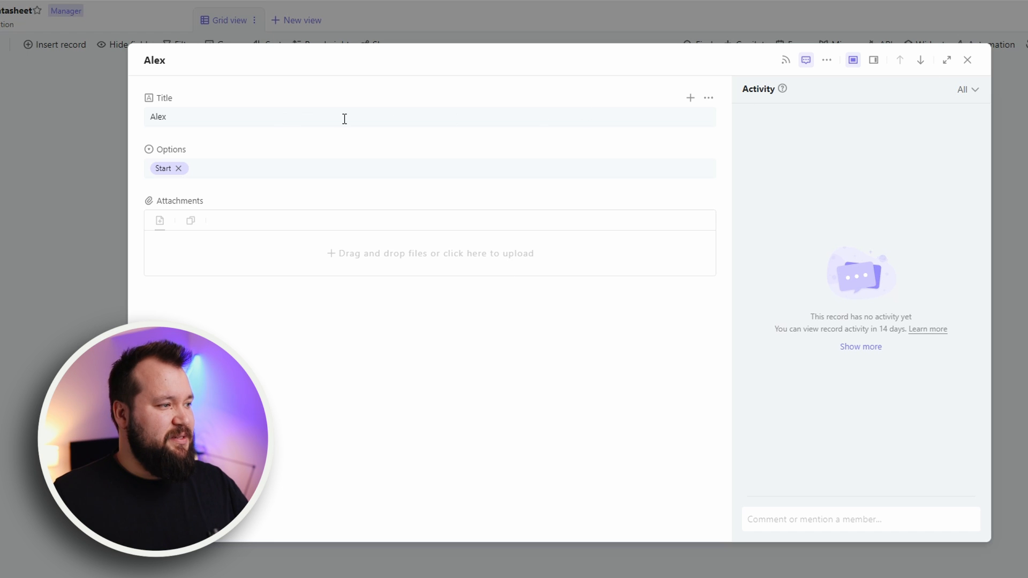
{"action": "left_click", "coordinate": [967, 60]}
{"action": "left_click", "coordinate": [199, 184]}
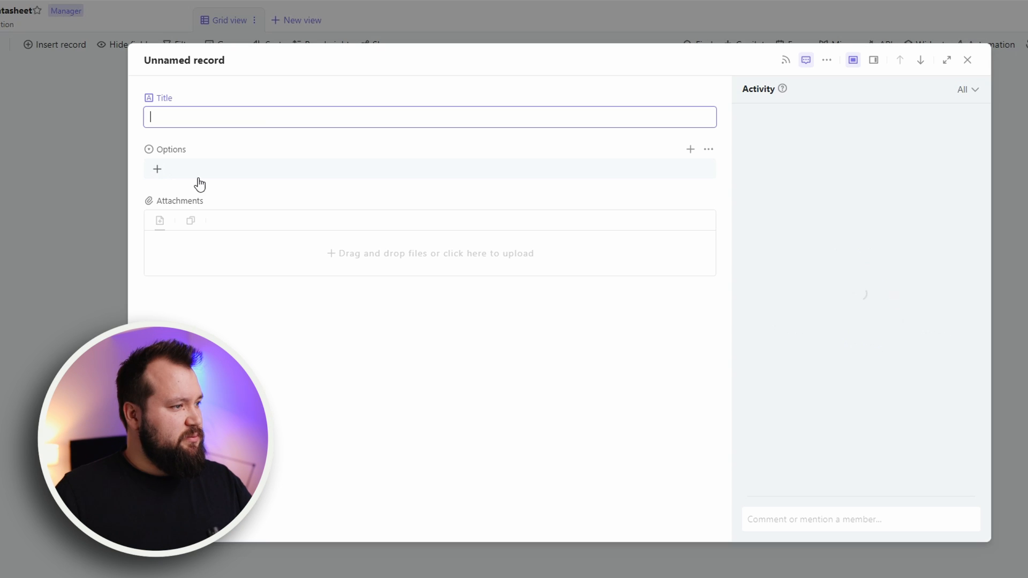
{"action": "left_click", "coordinate": [525, 386]}
{"action": "left_click", "coordinate": [355, 115]}
{"action": "type", "text": "Alex"}
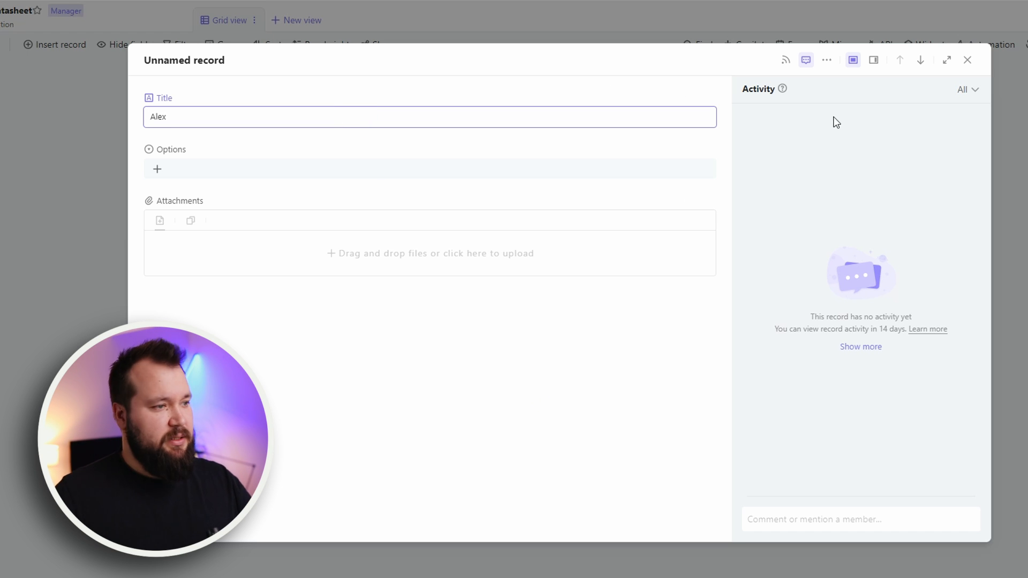
{"action": "left_click", "coordinate": [621, 337]}
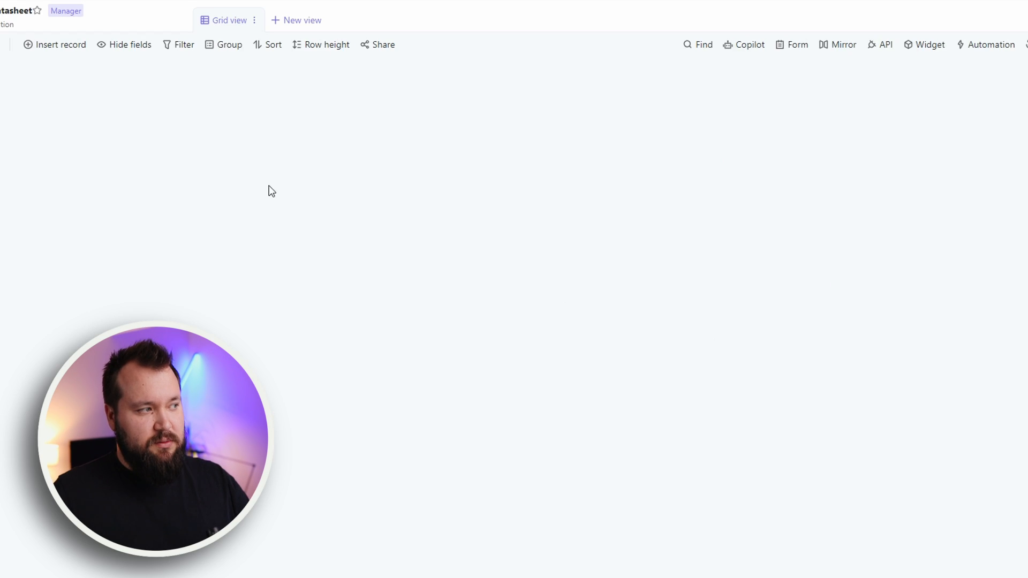
- Insert a third record with the same first name as title and the Start option, and dock it beside the datasheet
{"action": "left_click", "coordinate": [298, 20]}
{"action": "left_click", "coordinate": [204, 20]}
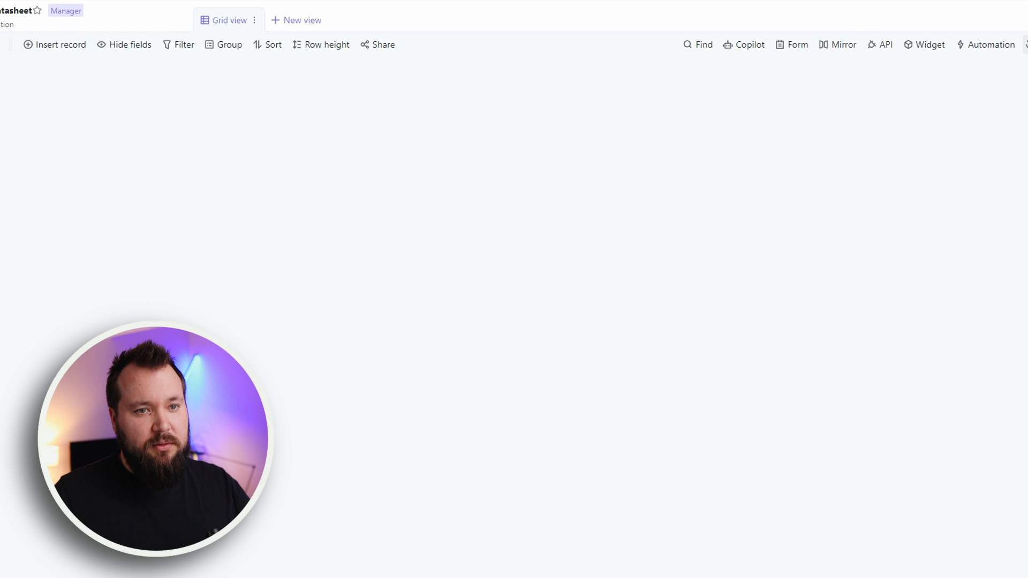
{"action": "left_click", "coordinate": [43, 47]}
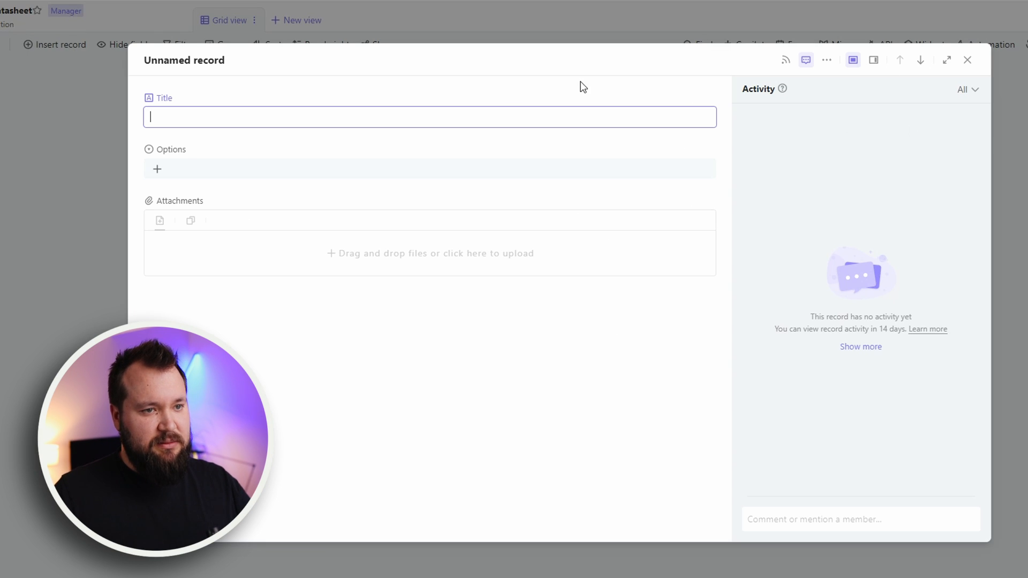
{"action": "left_click", "coordinate": [251, 162]}
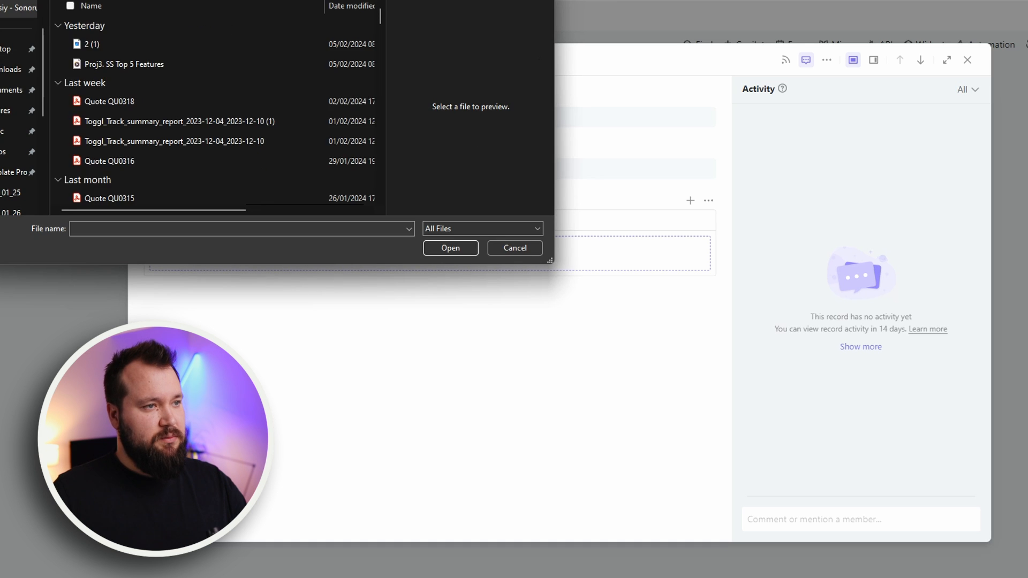
{"action": "key", "text": "Escape"}
{"action": "left_click", "coordinate": [212, 171]}
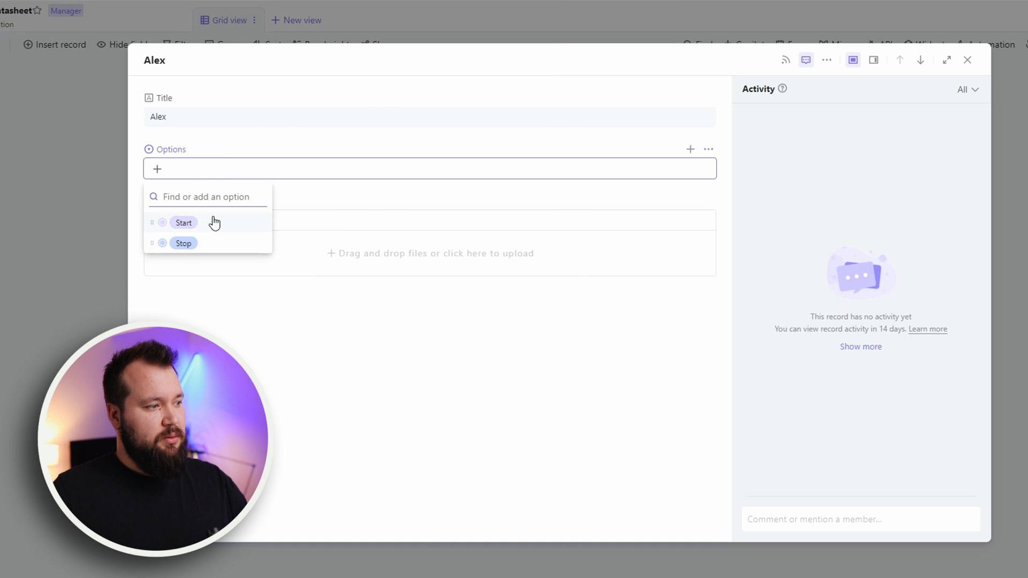
{"action": "left_click", "coordinate": [183, 223]}
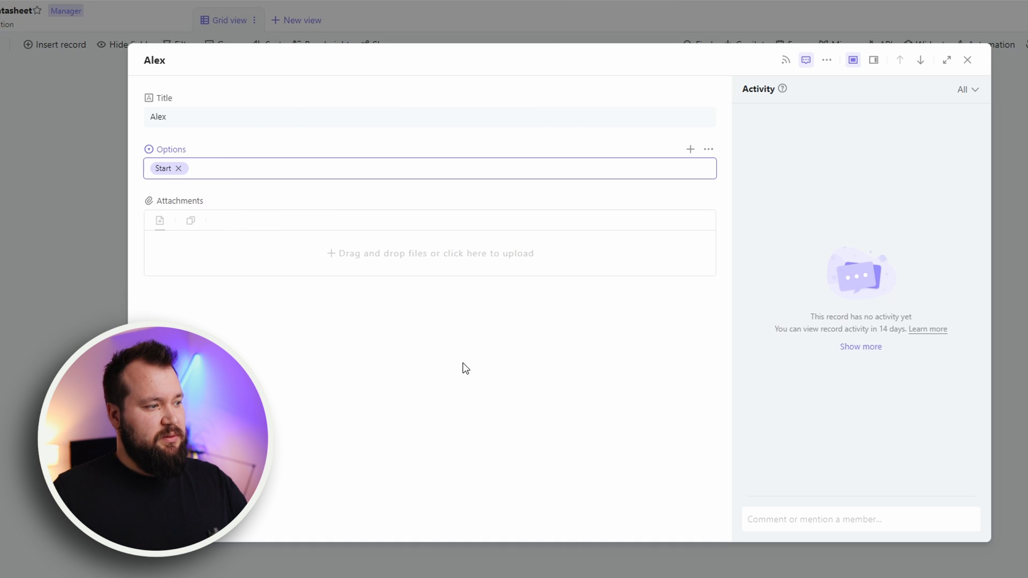
{"action": "left_click", "coordinate": [831, 59]}
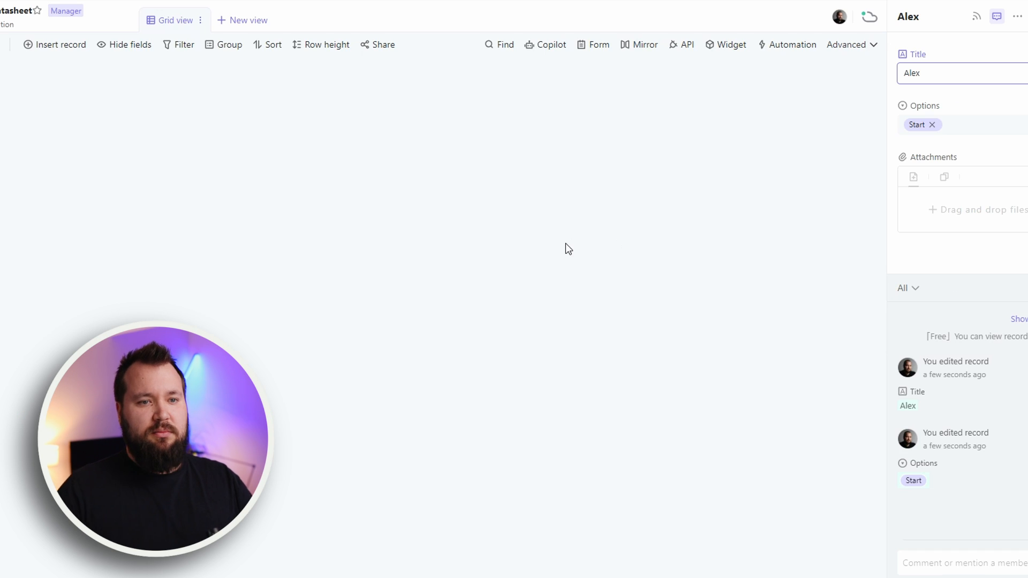
{"action": "left_click", "coordinate": [592, 242]}
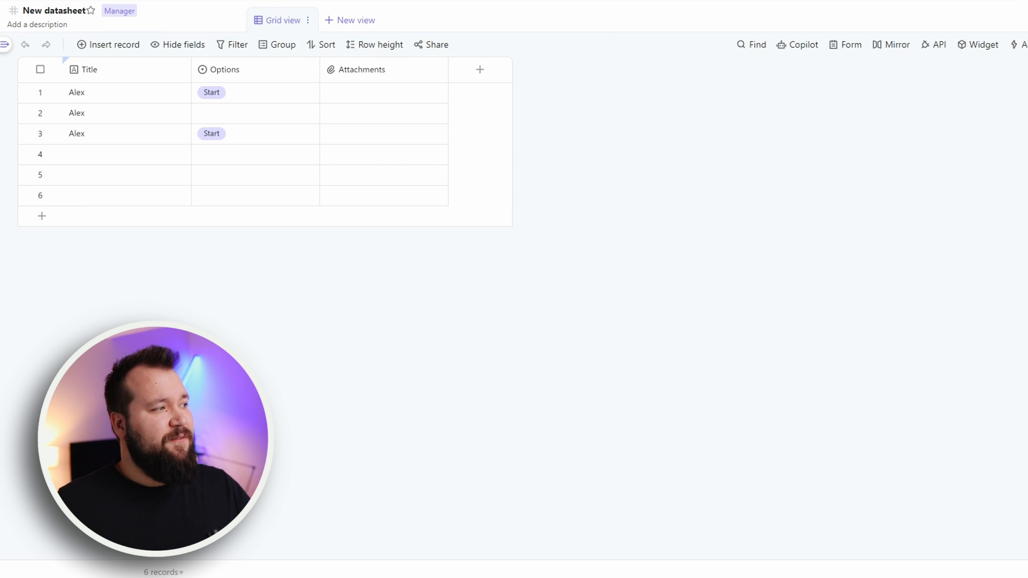
{"action": "left_click_drag", "start_coordinate": [128, 97], "coordinate": [374, 141]}
{"action": "left_click", "coordinate": [662, 172]}
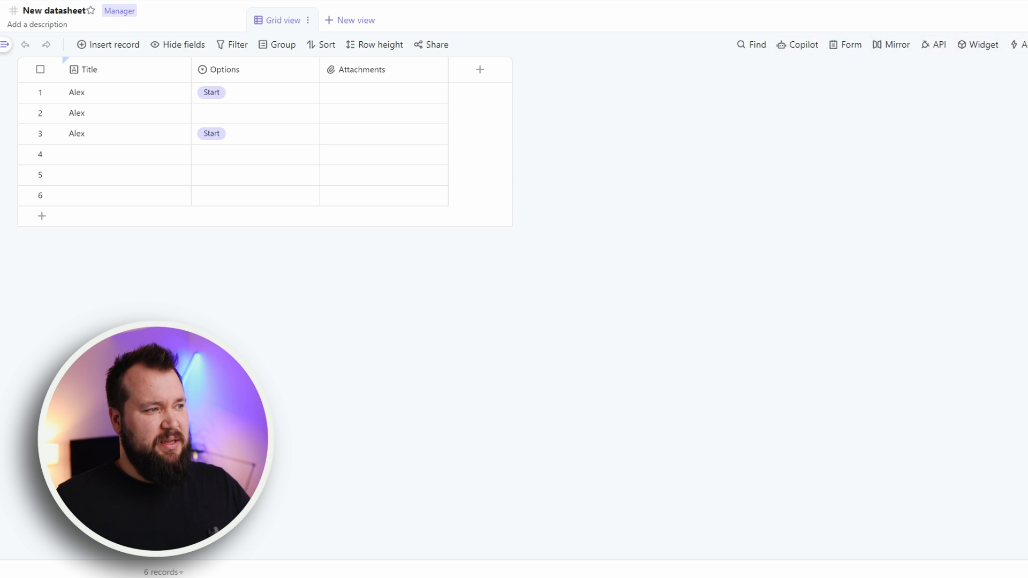
{"action": "left_click", "coordinate": [643, 223]}
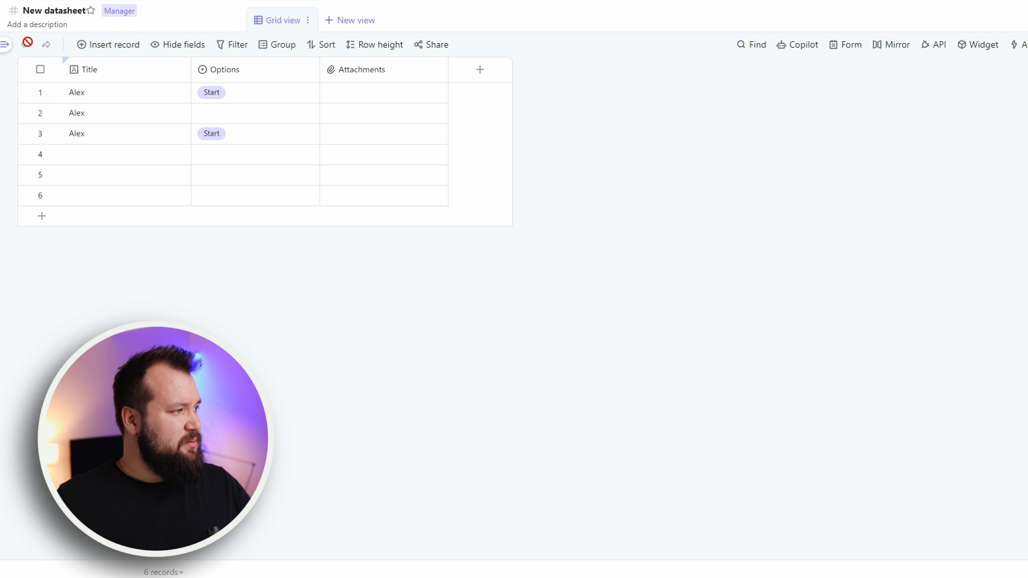
- Add a second Grid view to the datasheet
{"action": "left_click", "coordinate": [361, 24]}
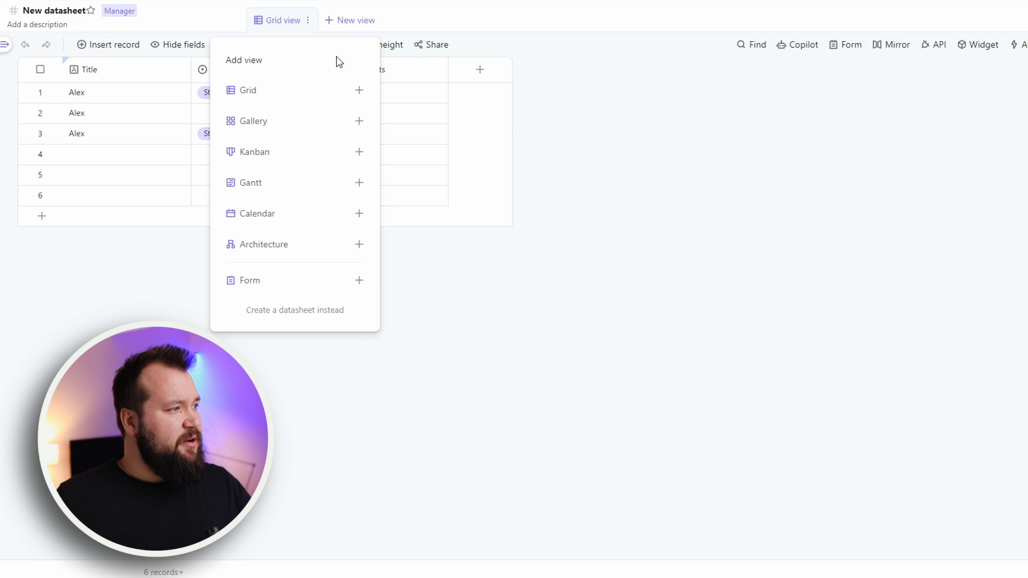
{"action": "left_click", "coordinate": [283, 92]}
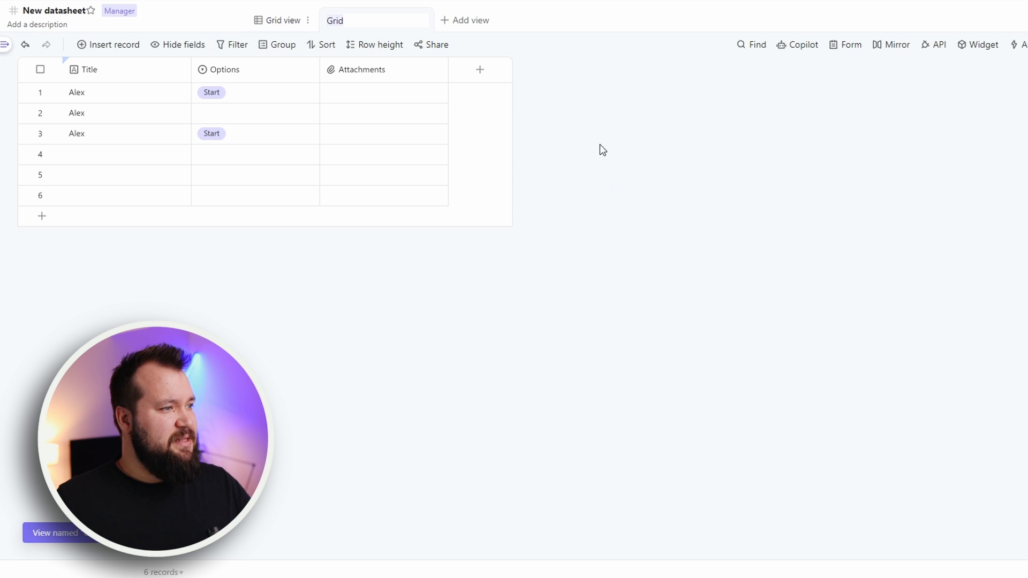
- Finish naming the new Grid view, switch back to the original Grid view and expand the workspace explorer
{"action": "left_click", "coordinate": [369, 16]}
{"action": "left_click", "coordinate": [719, 173]}
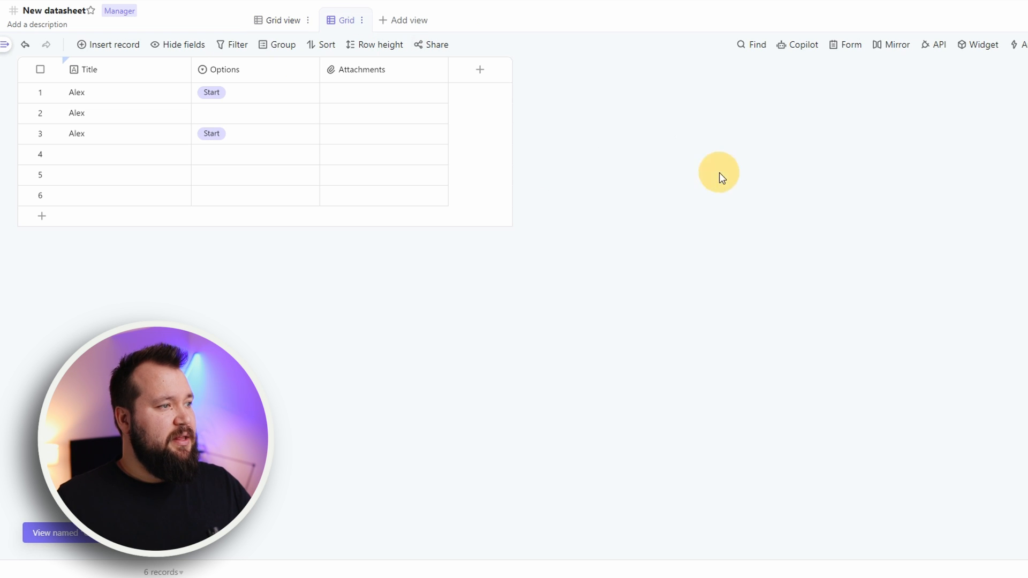
{"action": "left_click", "coordinate": [297, 22]}
{"action": "left_click", "coordinate": [5, 44]}
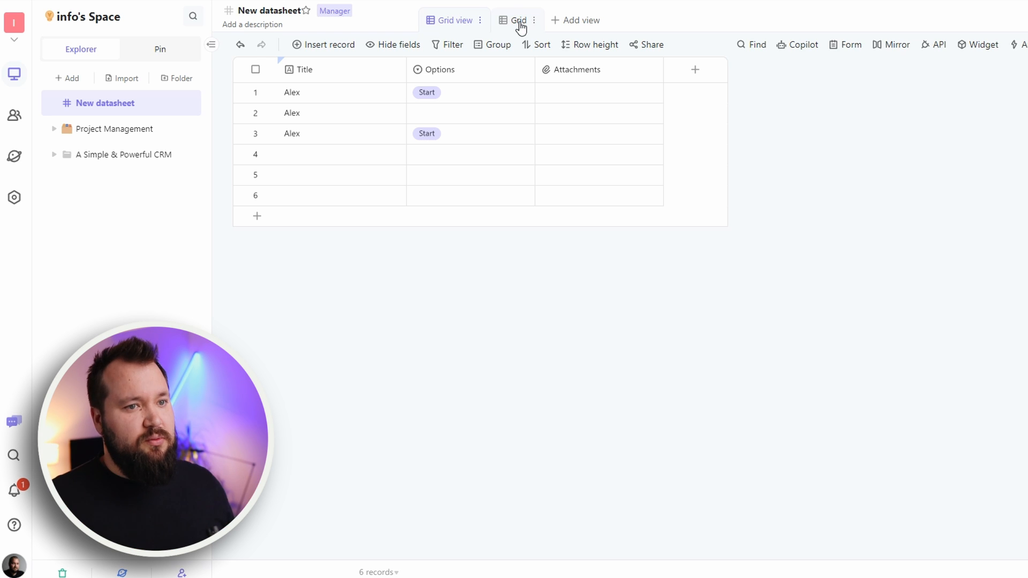
- Dismiss the datasheet's context options and add a second blank datasheet to the workspace
{"action": "right_click", "coordinate": [191, 106]}
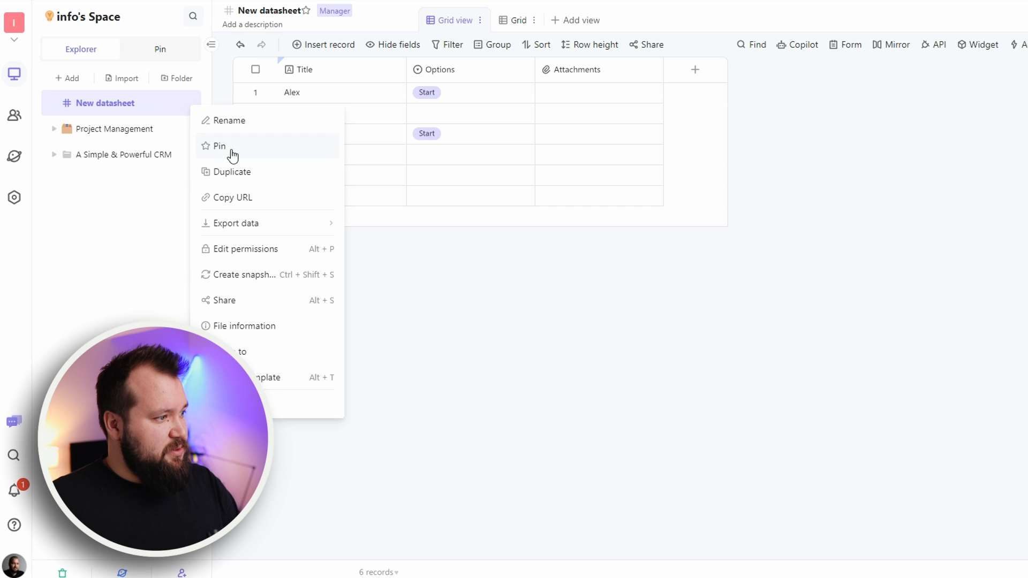
{"action": "left_click", "coordinate": [374, 273]}
{"action": "left_click", "coordinate": [58, 78]}
{"action": "left_click", "coordinate": [118, 92]}
{"action": "left_click", "coordinate": [146, 102]}
{"action": "left_click", "coordinate": [378, 374]}
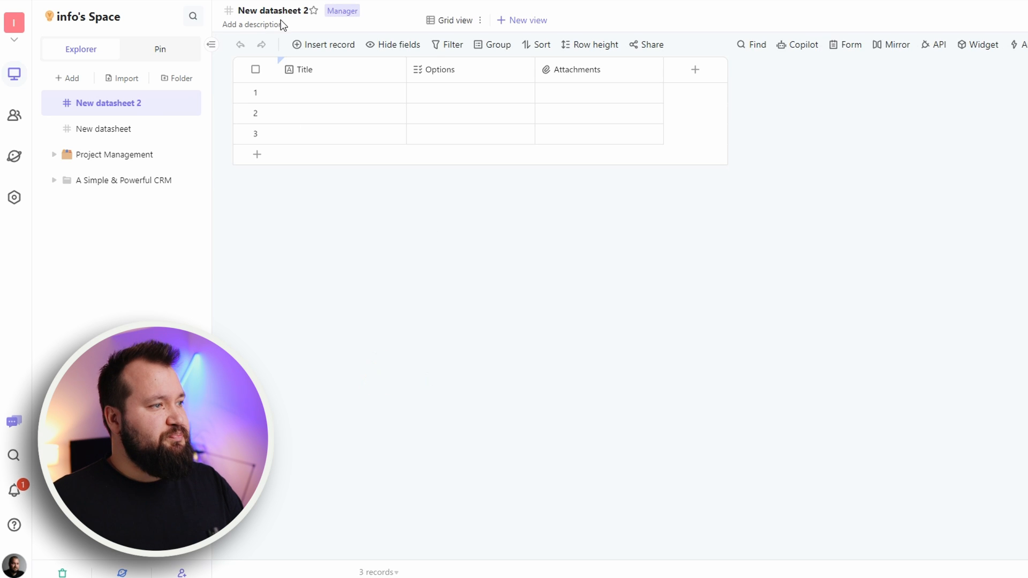
- Enter Toyota as the title of the first record in New datasheet 2
{"action": "left_click_drag", "start_coordinate": [372, 94], "coordinate": [587, 218]}
{"action": "left_click", "coordinate": [368, 98]}
{"action": "type", "text": "A"}
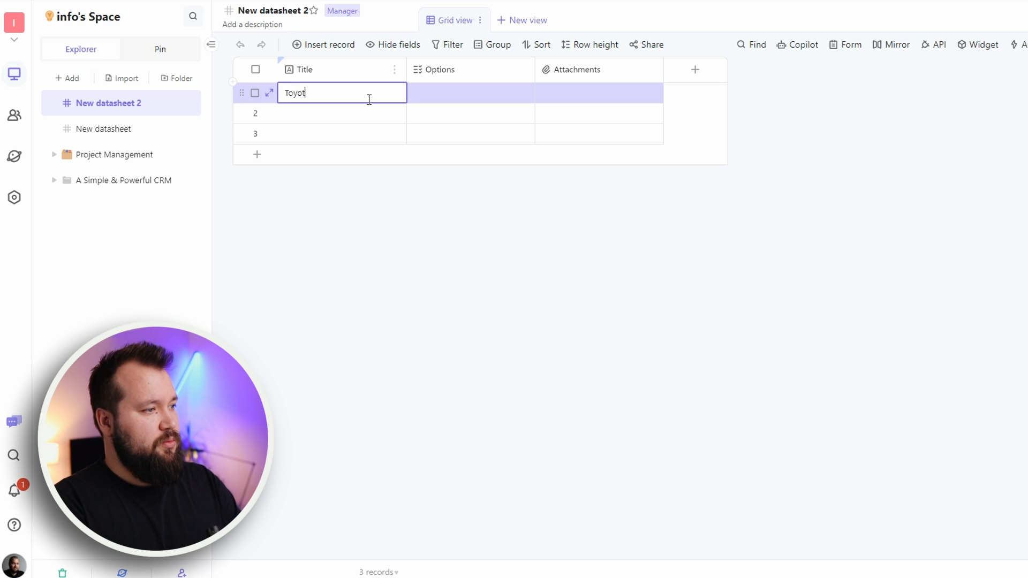
{"action": "left_click", "coordinate": [509, 238]}
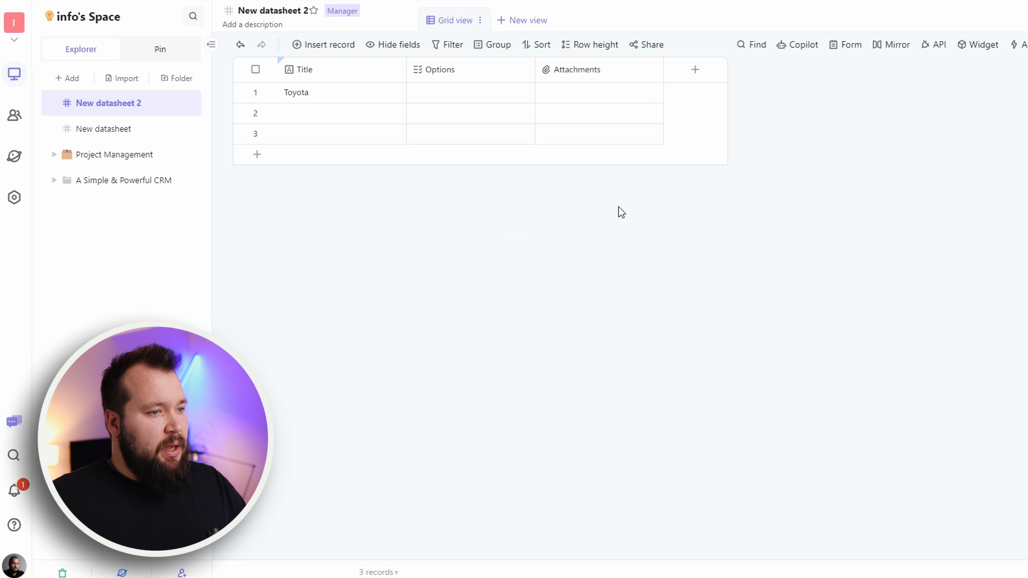
- Start a new field after Attachments, choose the One-way Link type and name it People
{"action": "left_click", "coordinate": [710, 70]}
{"action": "left_click", "coordinate": [753, 185]}
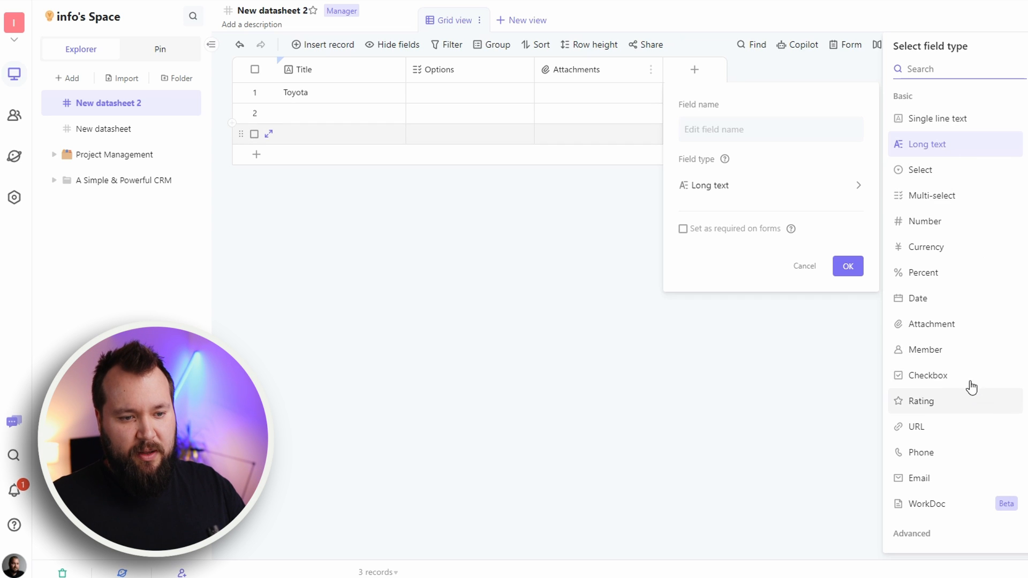
{"action": "scroll", "coordinate": [962, 333], "scroll_direction": "down", "scroll_amount": 3}
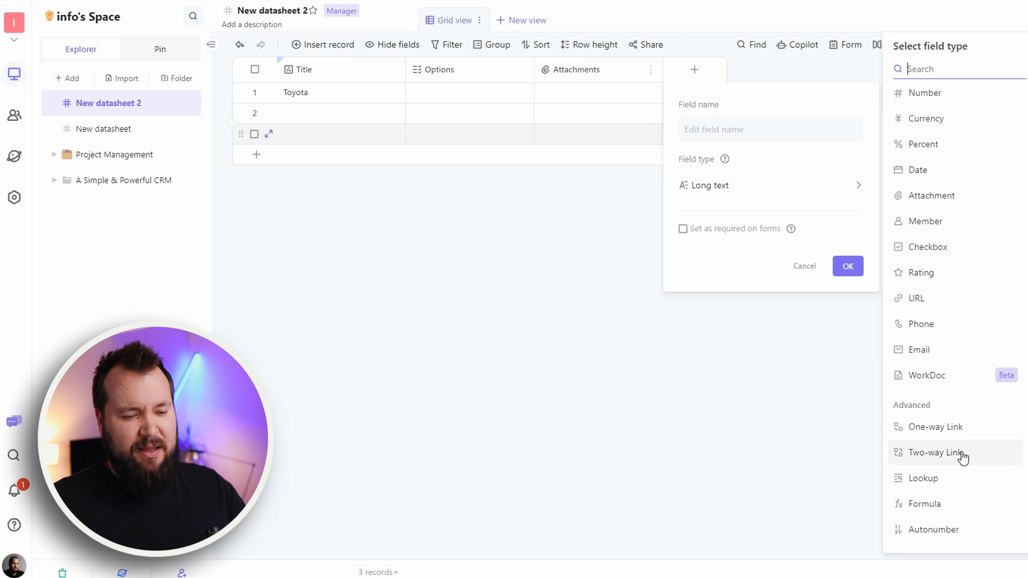
{"action": "left_click", "coordinate": [964, 428]}
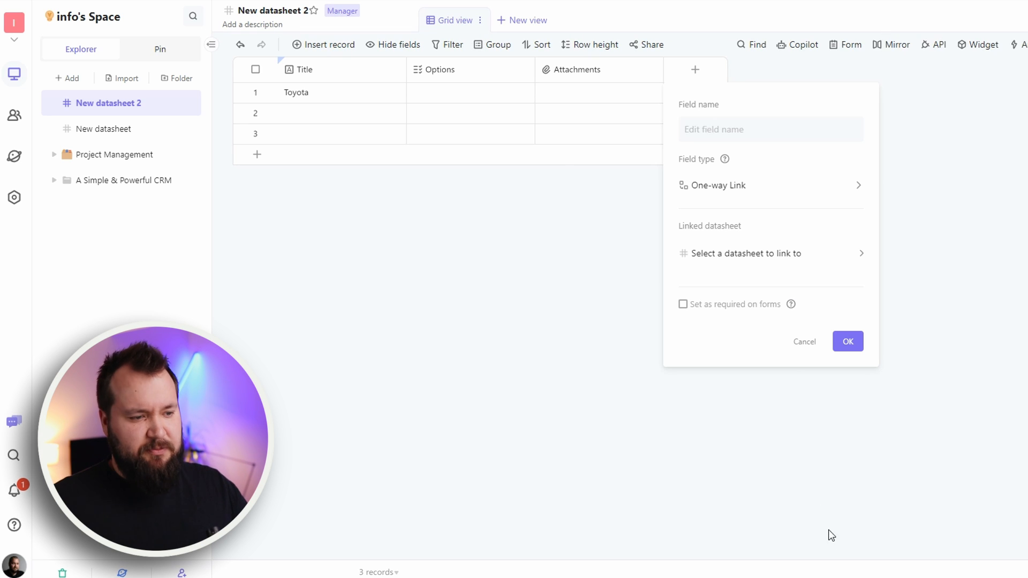
{"action": "left_click", "coordinate": [719, 129]}
{"action": "type", "text": "People"}
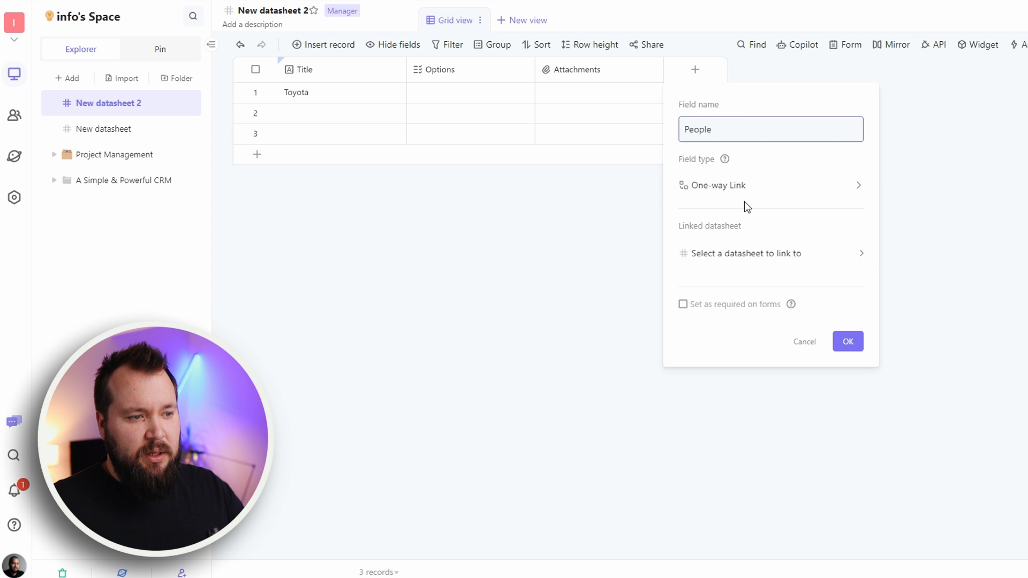
- Link the People field to New datasheet, turn off linking to multiple records and save the field
{"action": "left_click", "coordinate": [784, 254]}
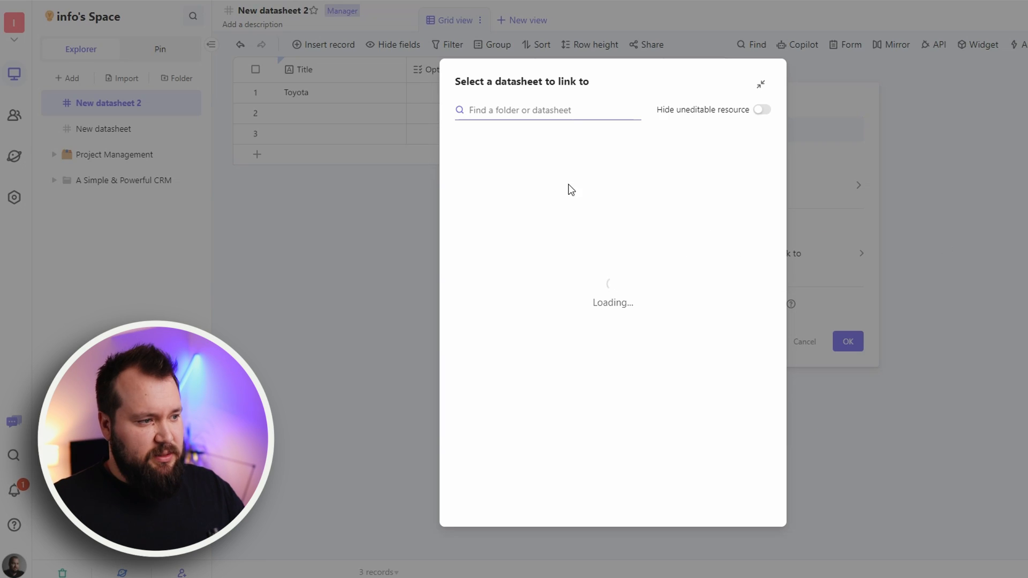
{"action": "left_click", "coordinate": [550, 188]}
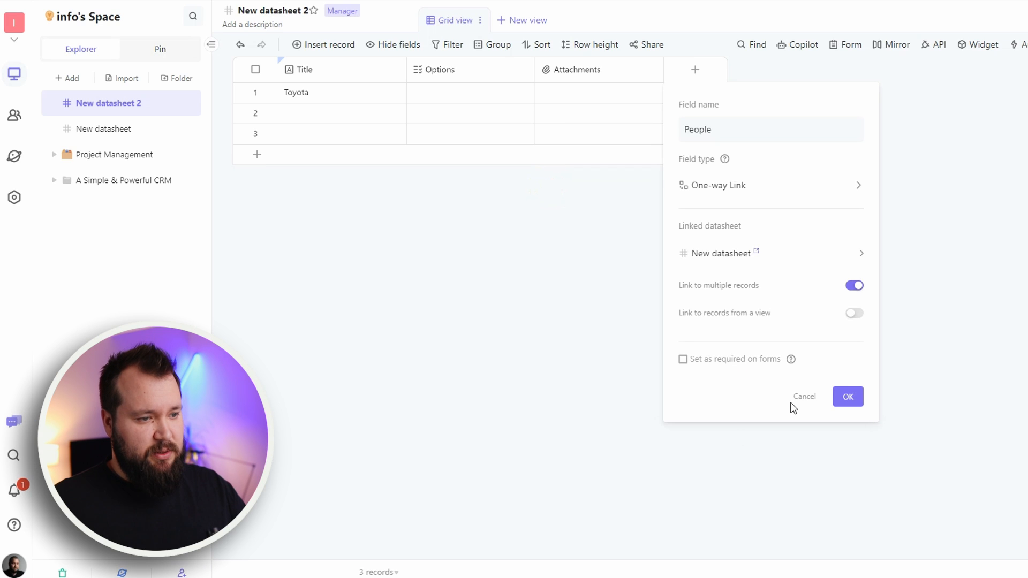
{"action": "left_click", "coordinate": [857, 289]}
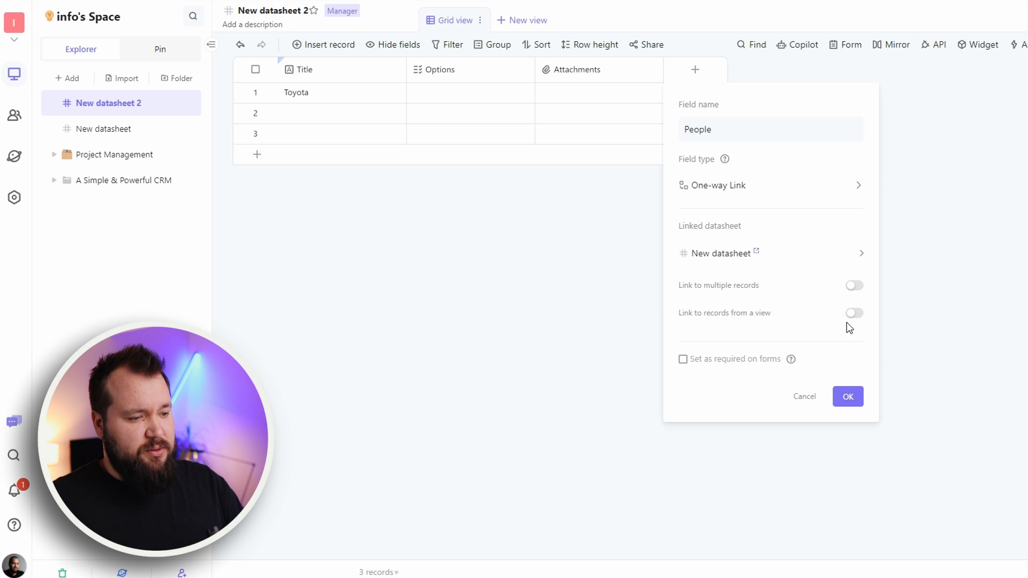
{"action": "left_click", "coordinate": [855, 402]}
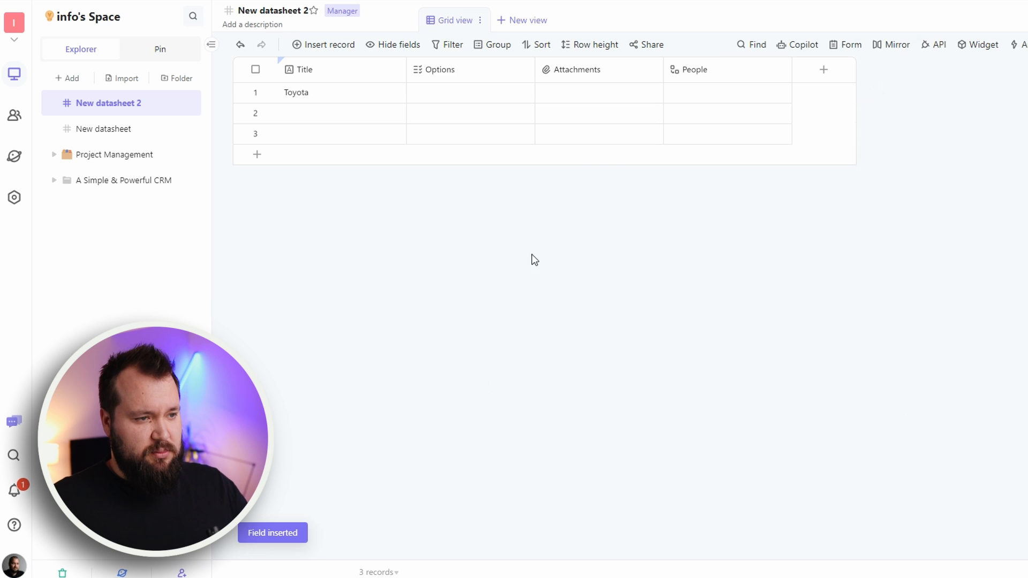
- Link the first record of New datasheet in the Toyota row's People cell and open that linked record
{"action": "left_click", "coordinate": [701, 97]}
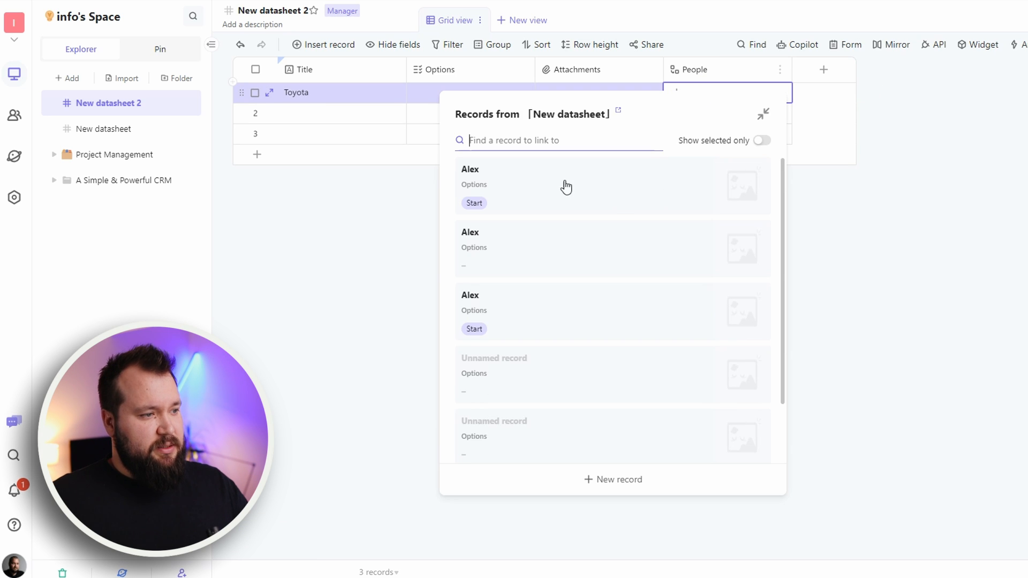
{"action": "left_click", "coordinate": [555, 180]}
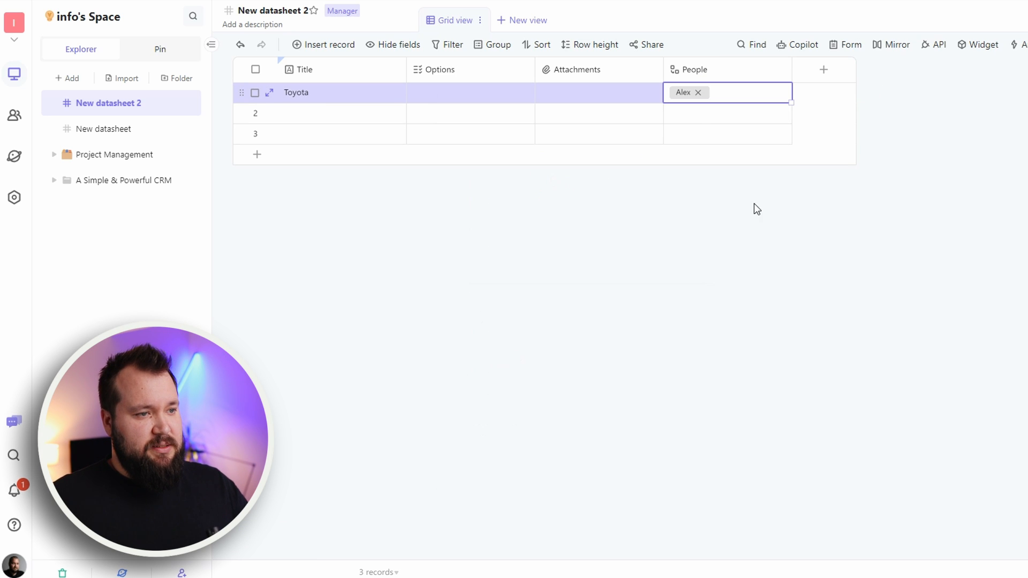
{"action": "left_click", "coordinate": [683, 93]}
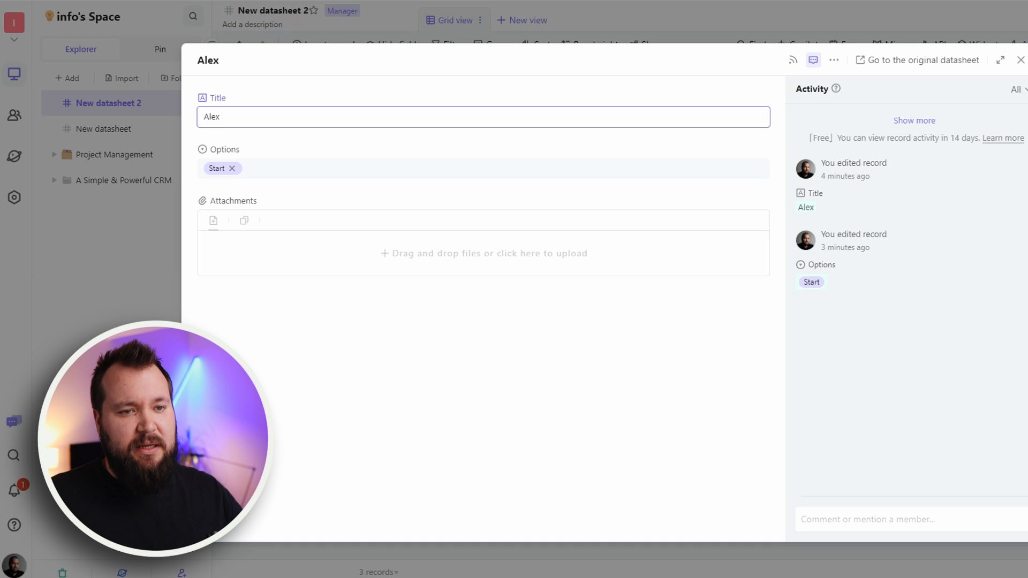
- Change the linked record's Options value to Stop, close it and check the change in New datasheet
{"action": "left_click", "coordinate": [232, 168]}
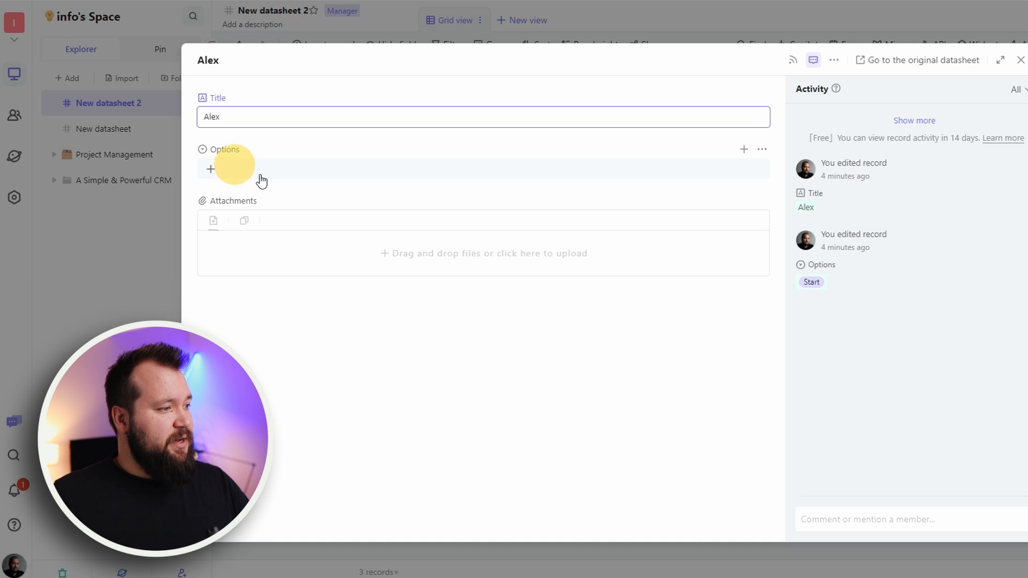
{"action": "left_click", "coordinate": [211, 169]}
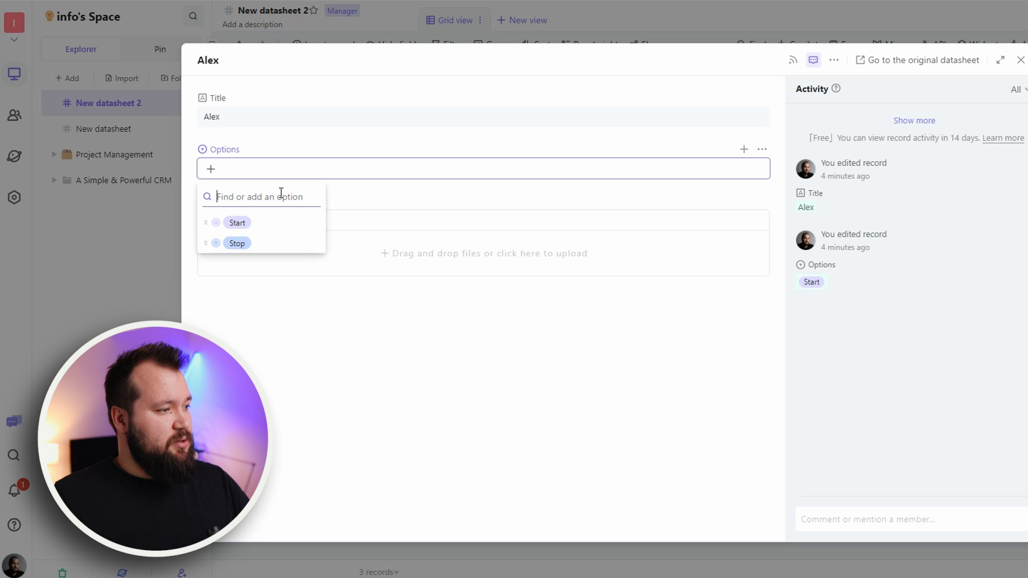
{"action": "left_click", "coordinate": [248, 240]}
{"action": "left_click", "coordinate": [470, 388]}
{"action": "left_click", "coordinate": [1021, 62]}
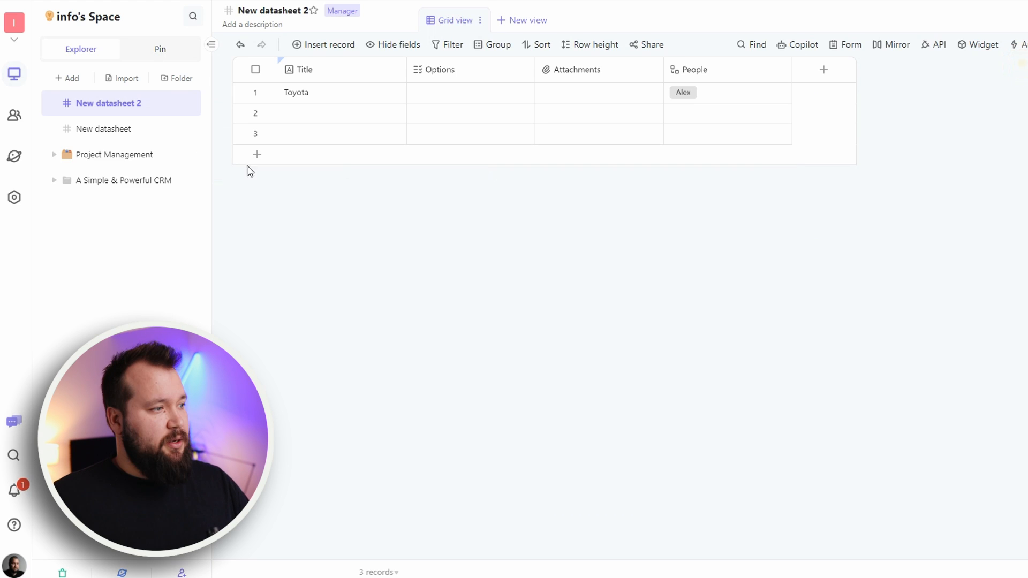
{"action": "left_click", "coordinate": [94, 137]}
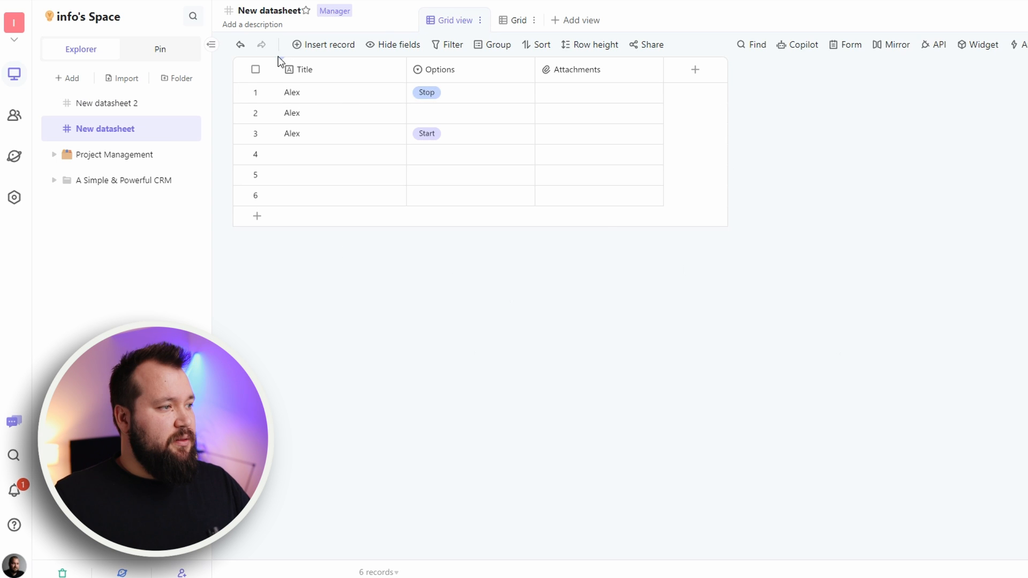
{"action": "left_click", "coordinate": [107, 109]}
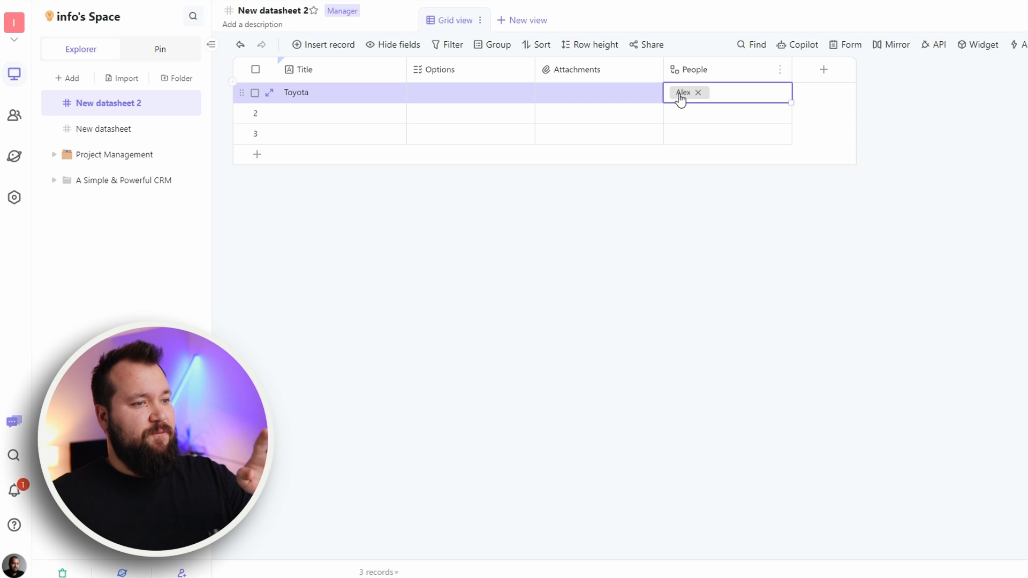
- Rename New datasheet as People and New datasheet 2 as Brands
{"action": "left_click", "coordinate": [181, 134]}
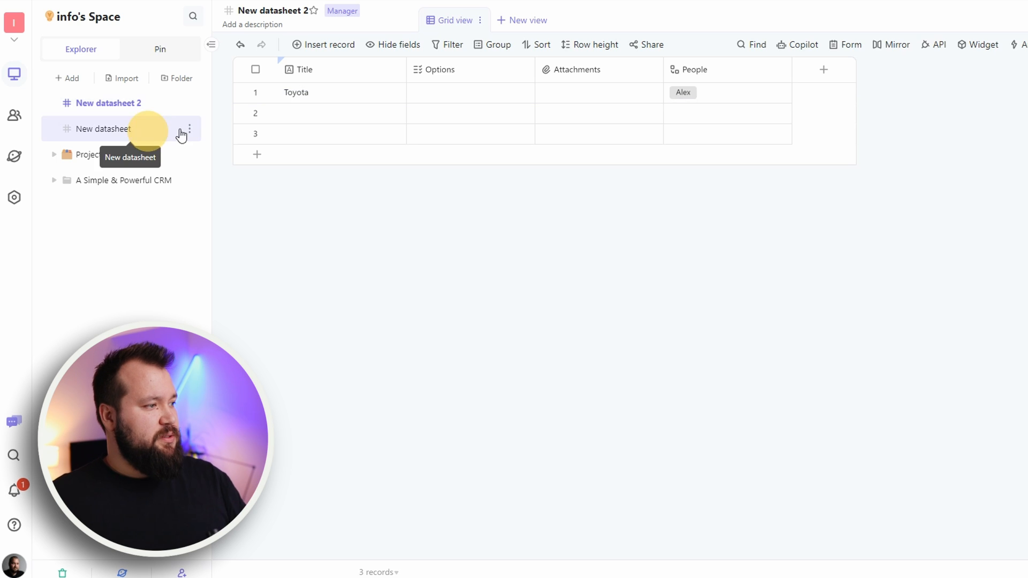
{"action": "left_click", "coordinate": [293, 10]}
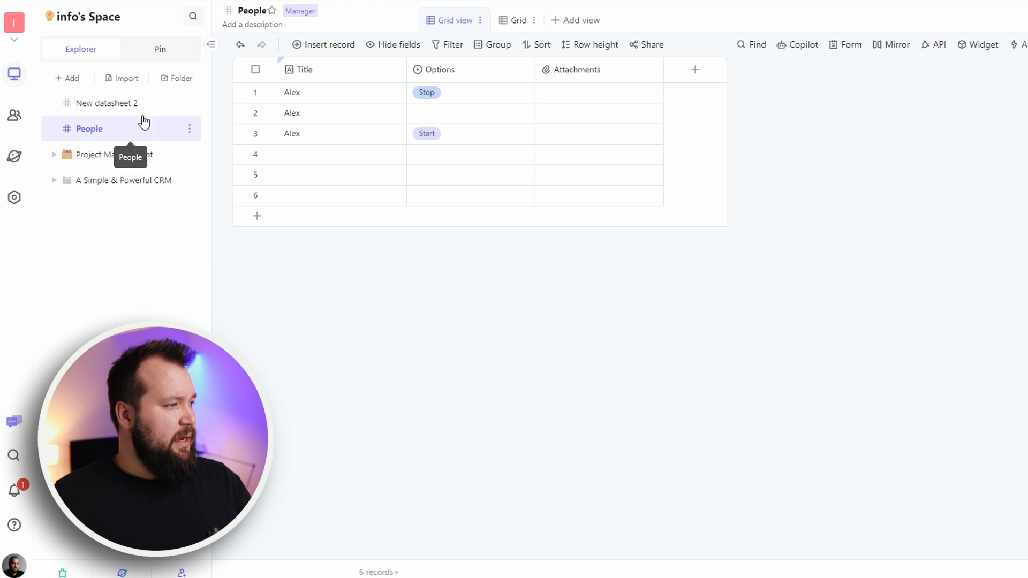
{"action": "left_click", "coordinate": [118, 110]}
{"action": "left_click", "coordinate": [265, 12]}
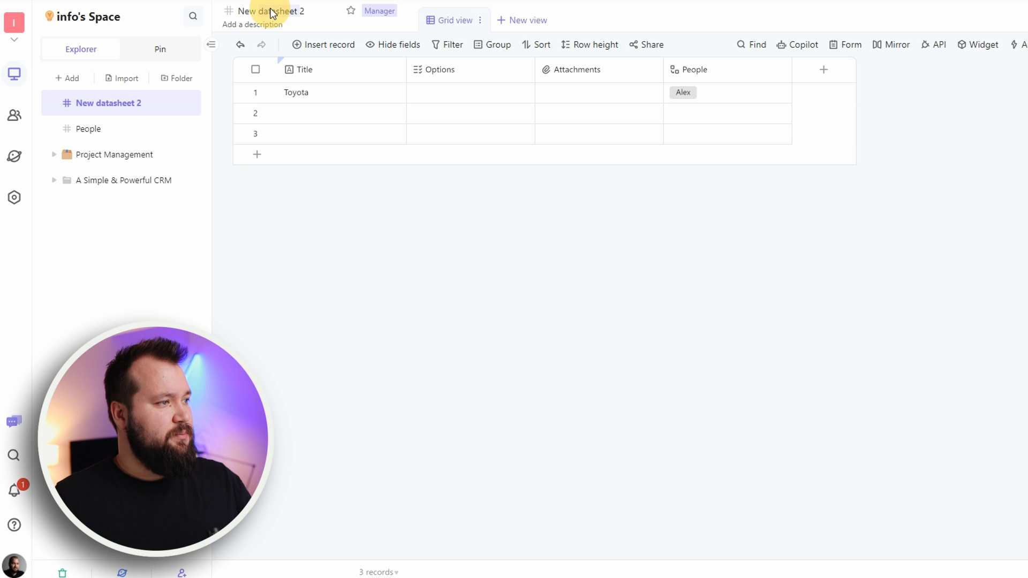
{"action": "type", "text": "Brands"}
{"action": "key", "text": "Return"}
{"action": "left_click", "coordinate": [716, 77]}
{"action": "left_click", "coordinate": [716, 264]}
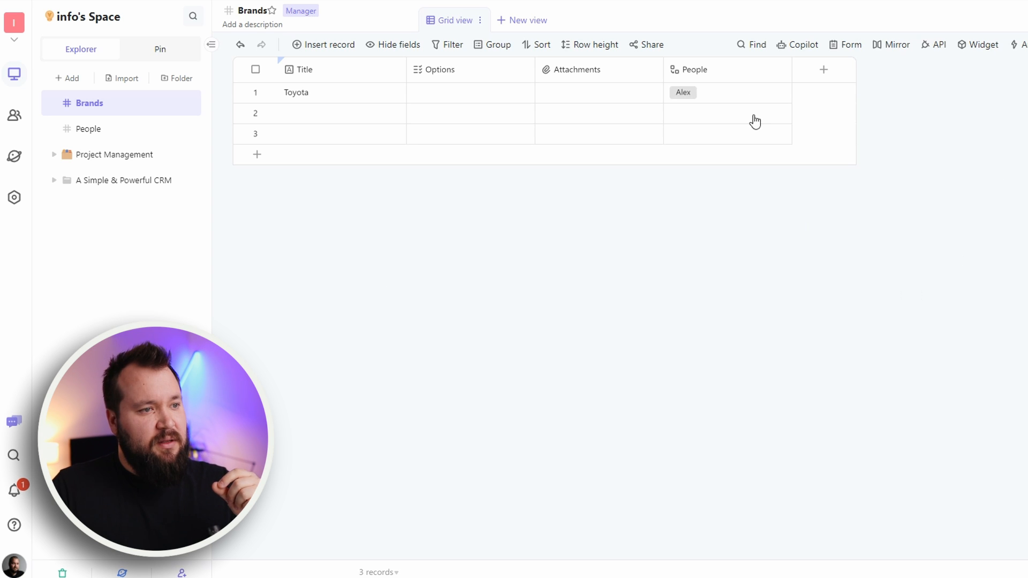
- Open the People datasheet and rename its Options field as Availability
{"action": "left_click", "coordinate": [119, 129]}
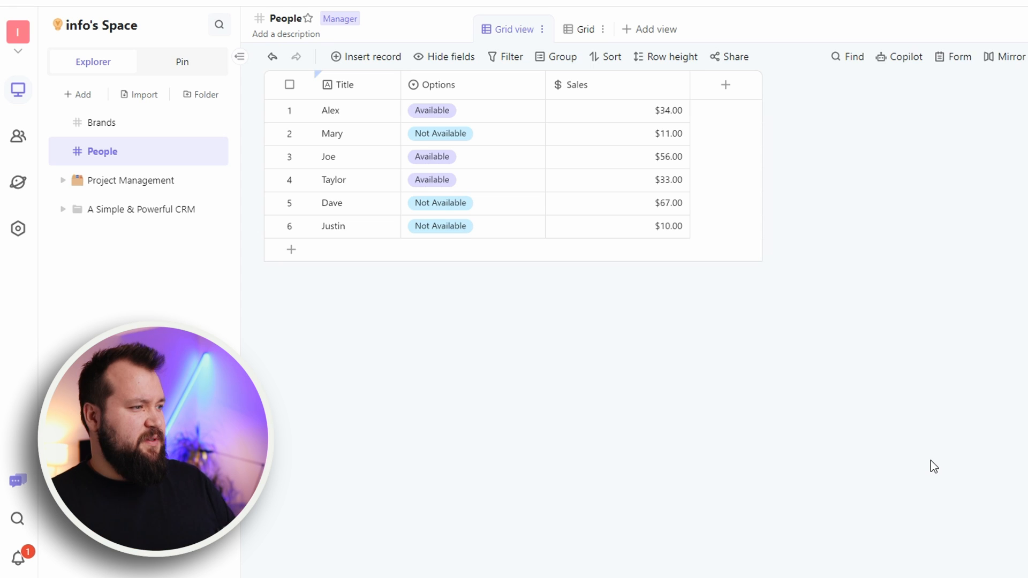
{"action": "left_click_drag", "start_coordinate": [354, 117], "coordinate": [355, 227]}
{"action": "left_click", "coordinate": [503, 122]}
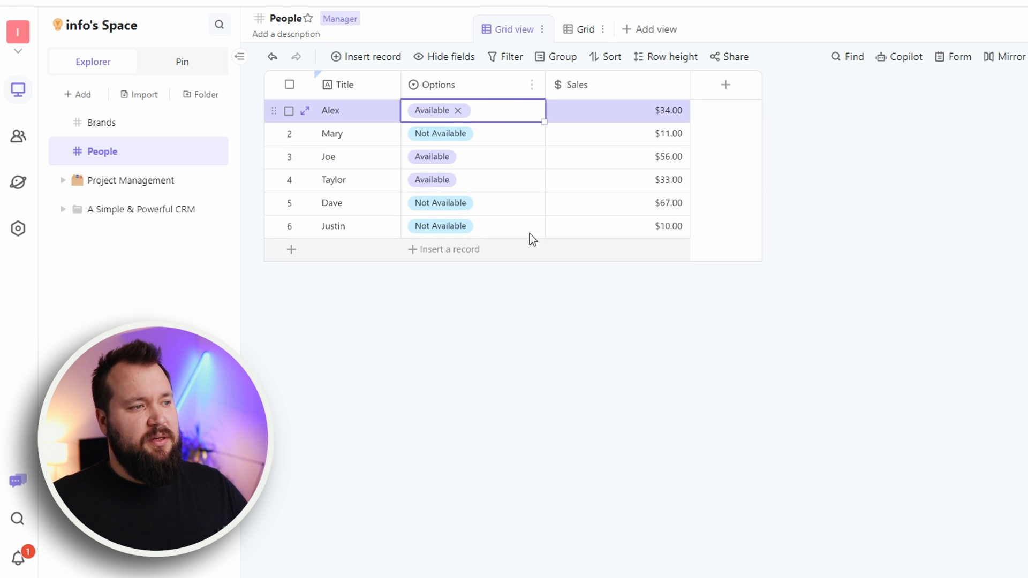
{"action": "double_click", "coordinate": [465, 85]}
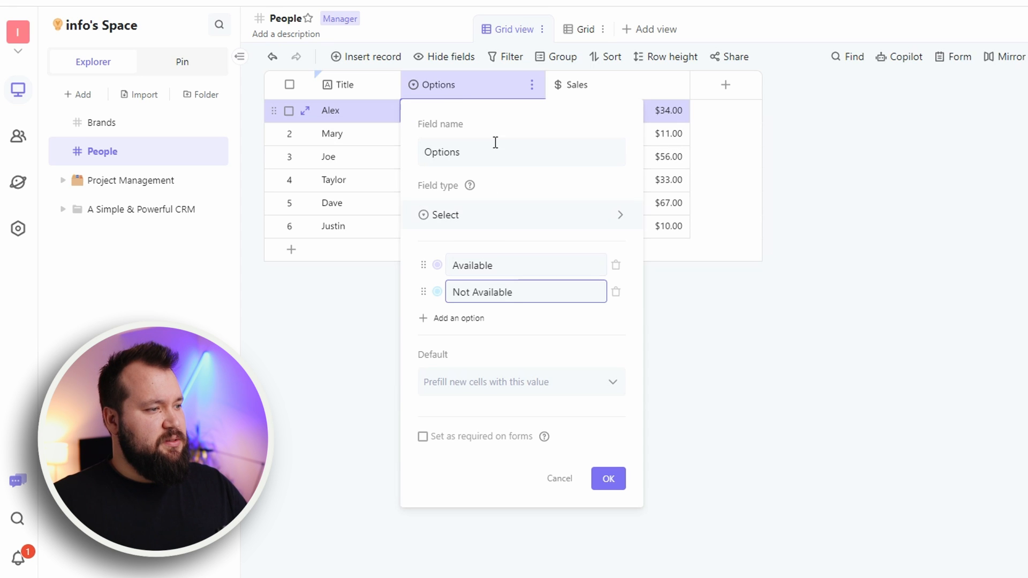
{"action": "double_click", "coordinate": [456, 145]}
{"action": "type", "text": "ailability"}
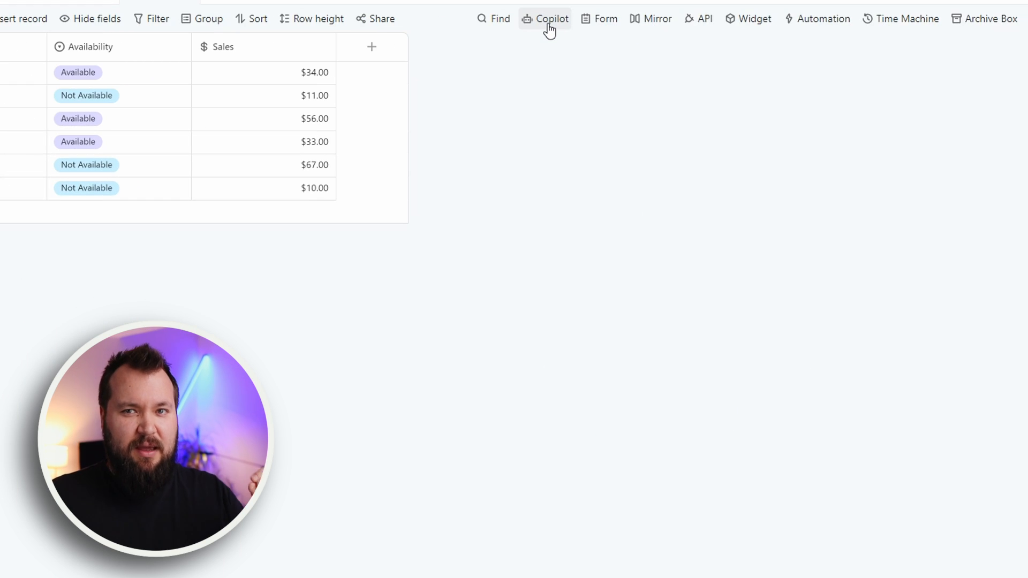
- Open Copilot and ask the Data Agent "Hi ! Who is the best performing sales rep from people in terms of their sales?"
{"action": "left_click", "coordinate": [548, 24]}
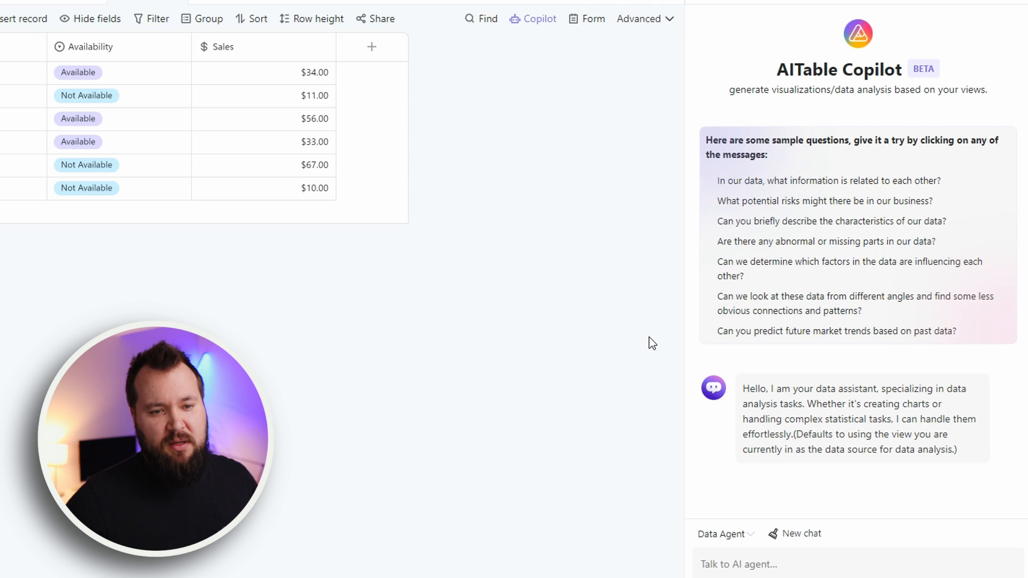
{"action": "left_click", "coordinate": [742, 537]}
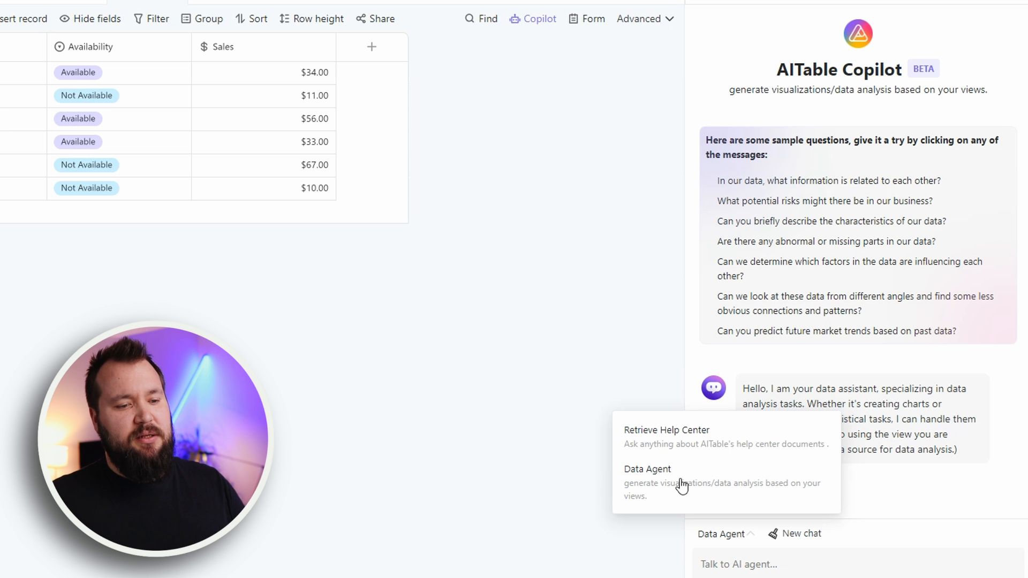
{"action": "left_click", "coordinate": [850, 577]}
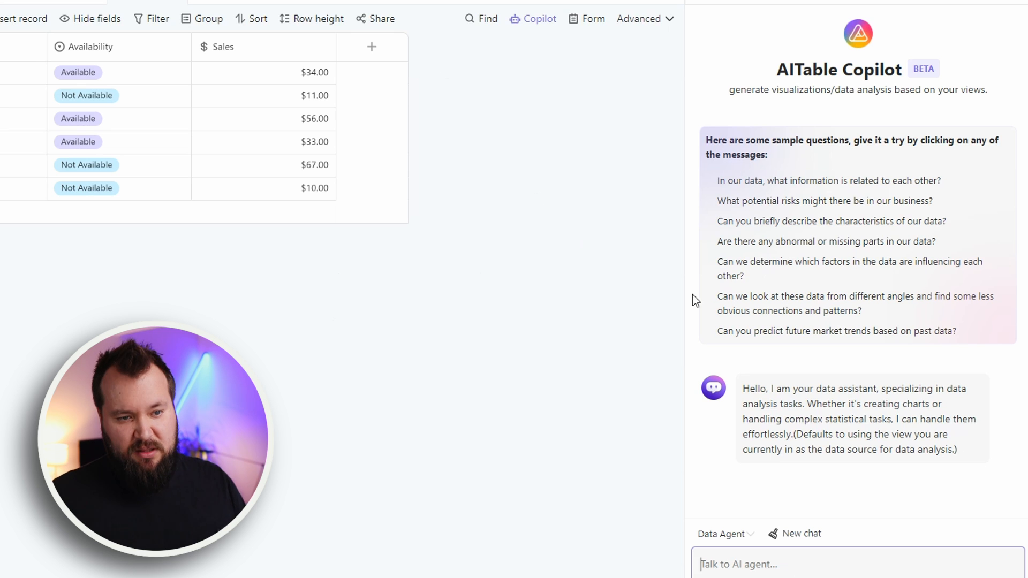
{"action": "type", "text": "Hi"}
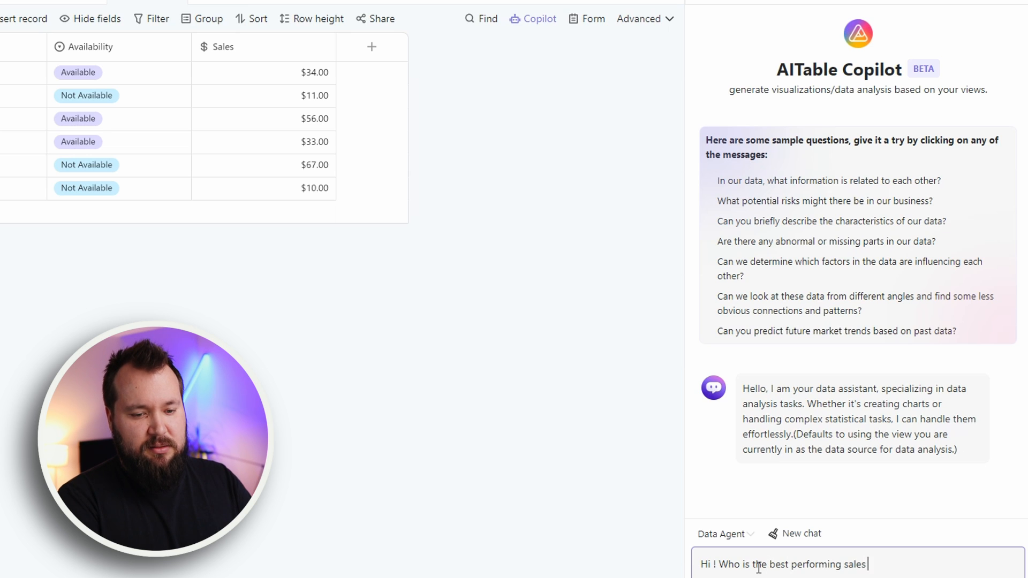
{"action": "type", "text": "eople in ter"}
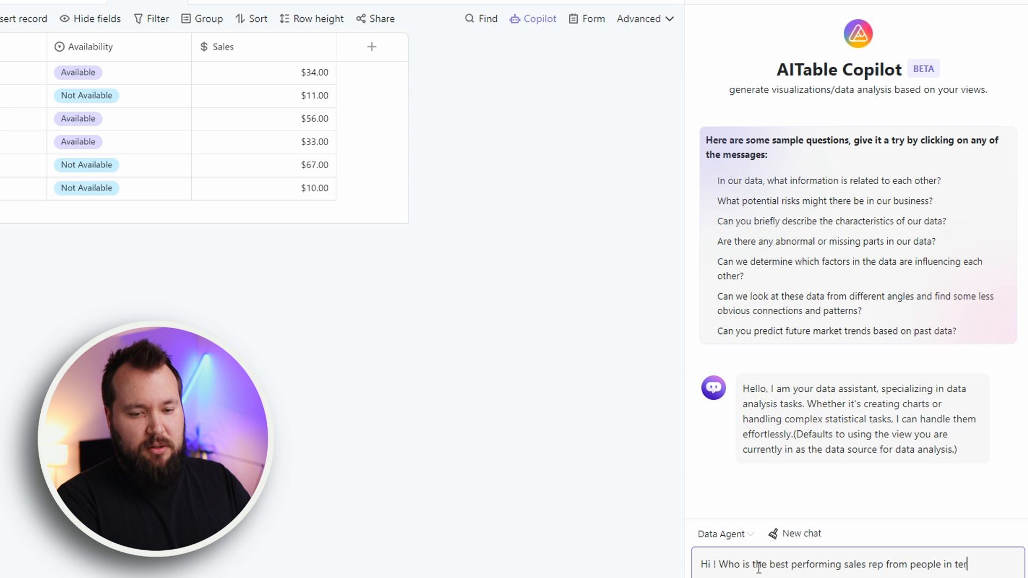
{"action": "type", "text": " sales"}
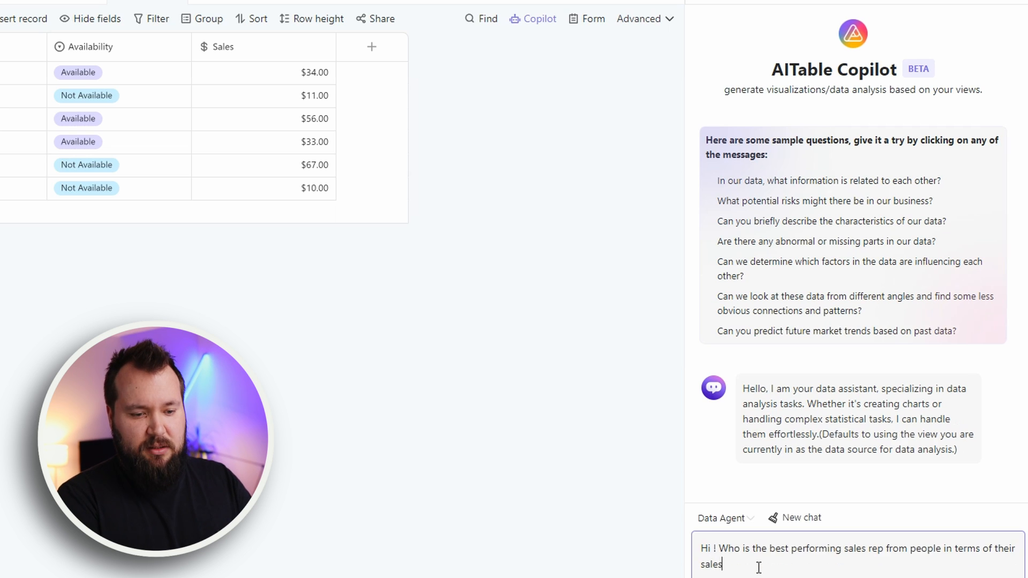
{"action": "type", "text": "?"}
{"action": "key", "text": "Return"}
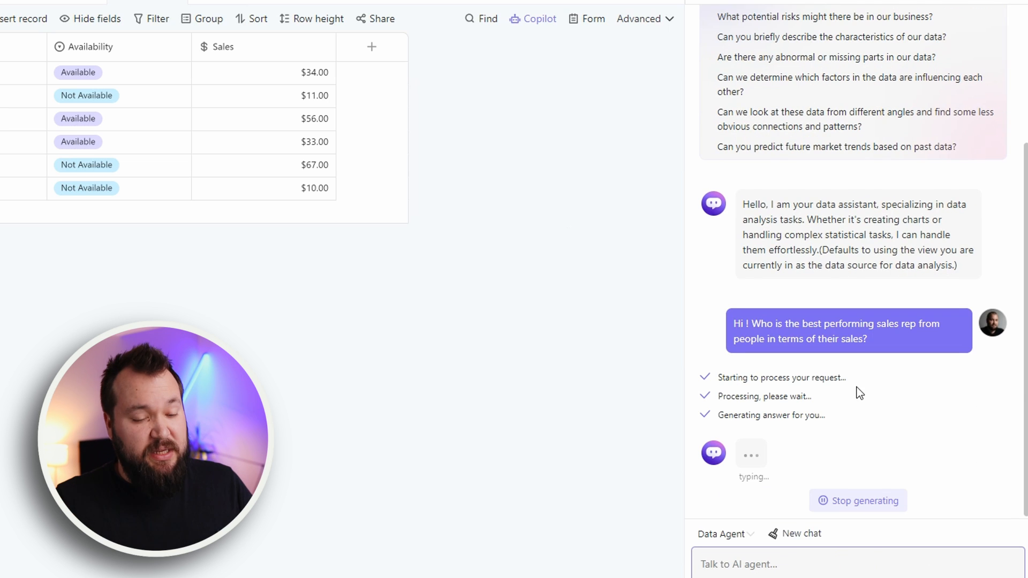
- Read the Data Agent's reply about the dataset and check the highest amount in the Sales column
{"action": "left_click", "coordinate": [774, 458]}
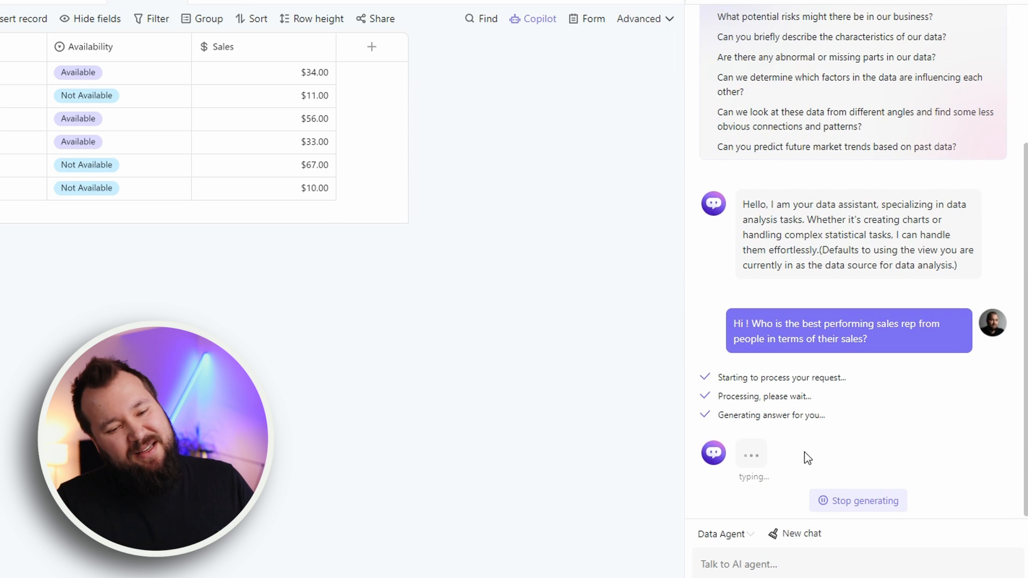
{"action": "scroll", "coordinate": [857, 424], "scroll_direction": "up", "scroll_amount": 2}
{"action": "scroll", "coordinate": [860, 422], "scroll_direction": "down", "scroll_amount": 2}
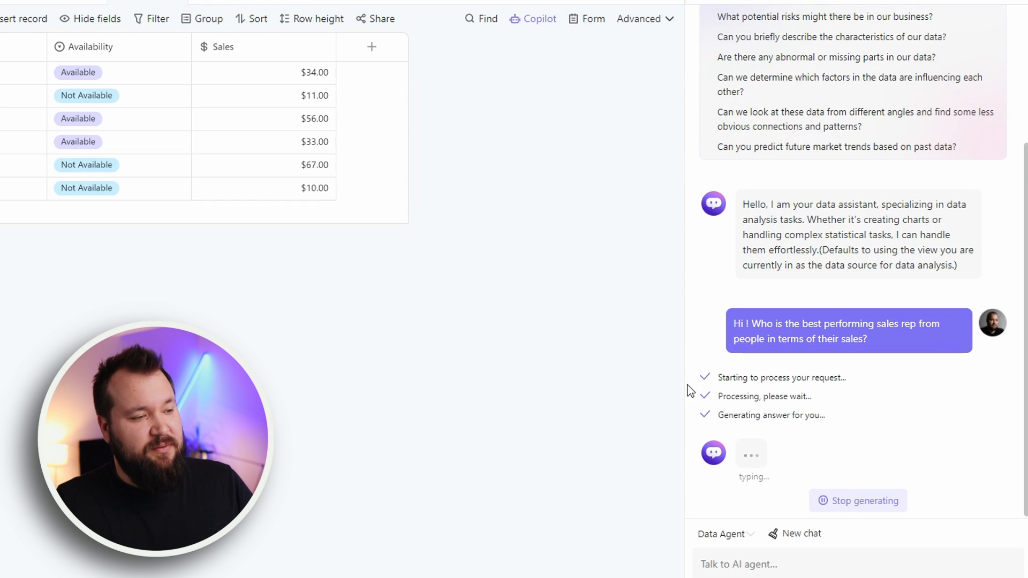
{"action": "left_click", "coordinate": [781, 479]}
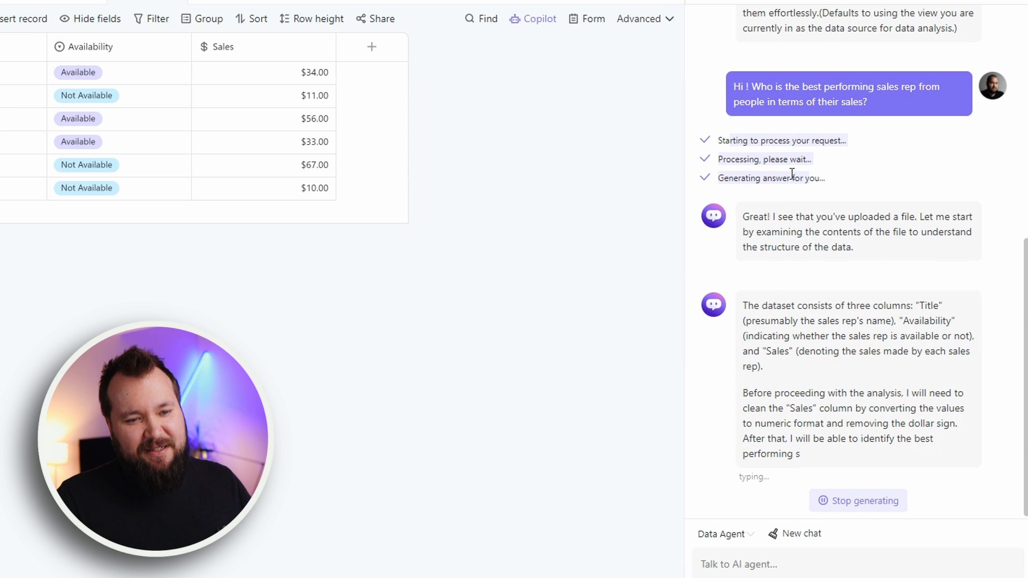
{"action": "left_click", "coordinate": [305, 170]}
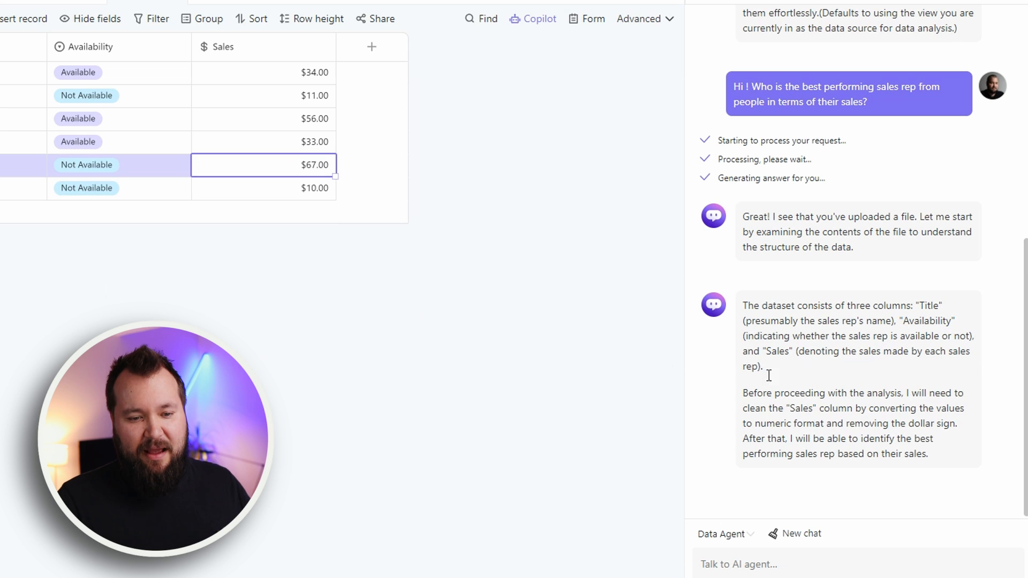
{"action": "left_click", "coordinate": [820, 406]}
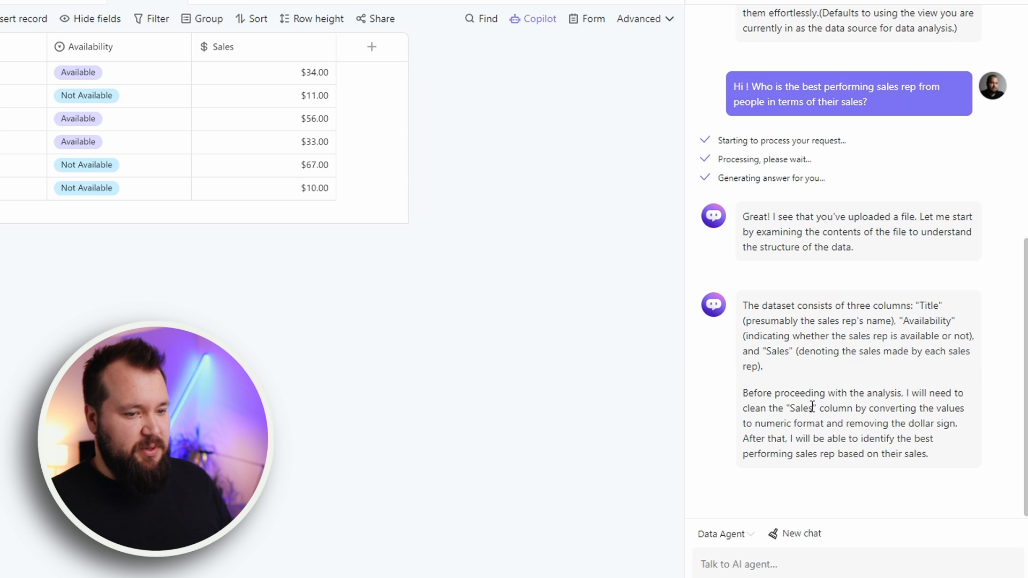
- Reply "Ok.. go ahead" to the Data Agent, read its answer and stop it from generating further
{"action": "left_click", "coordinate": [825, 568]}
{"action": "type", "text": "Ok.. go ahead"}
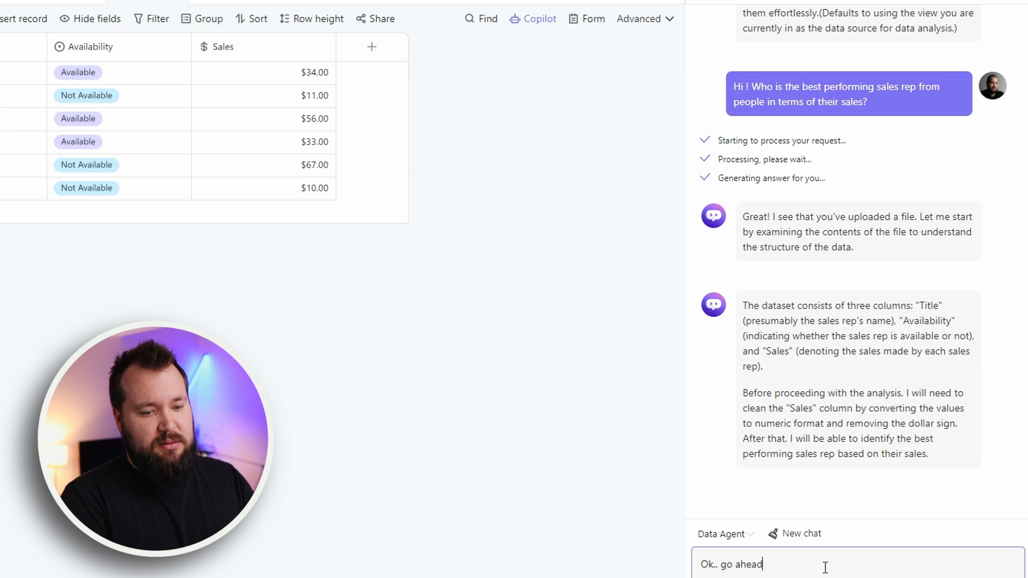
{"action": "key", "text": "Return"}
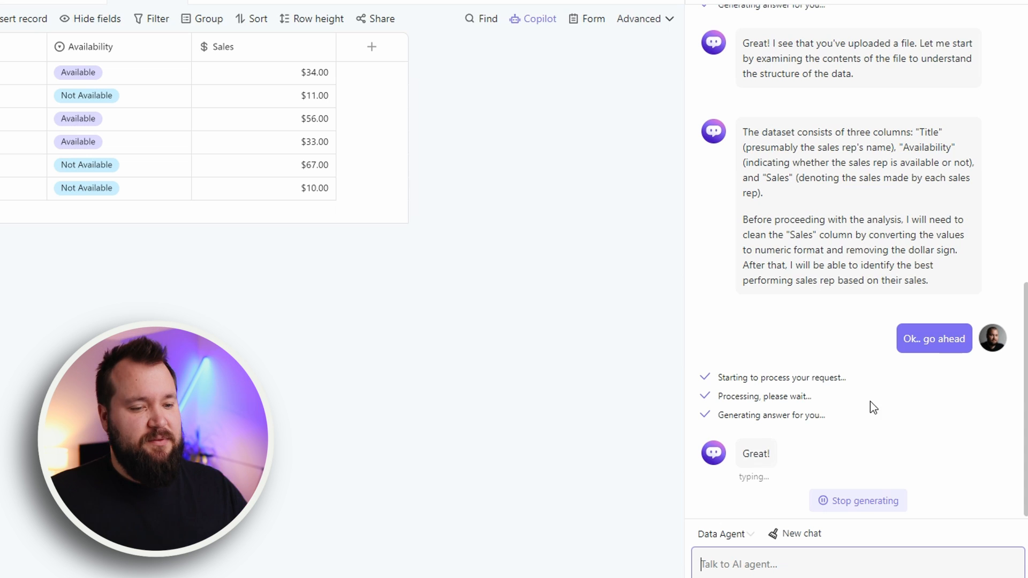
{"action": "left_click_drag", "start_coordinate": [757, 132], "coordinate": [964, 190]}
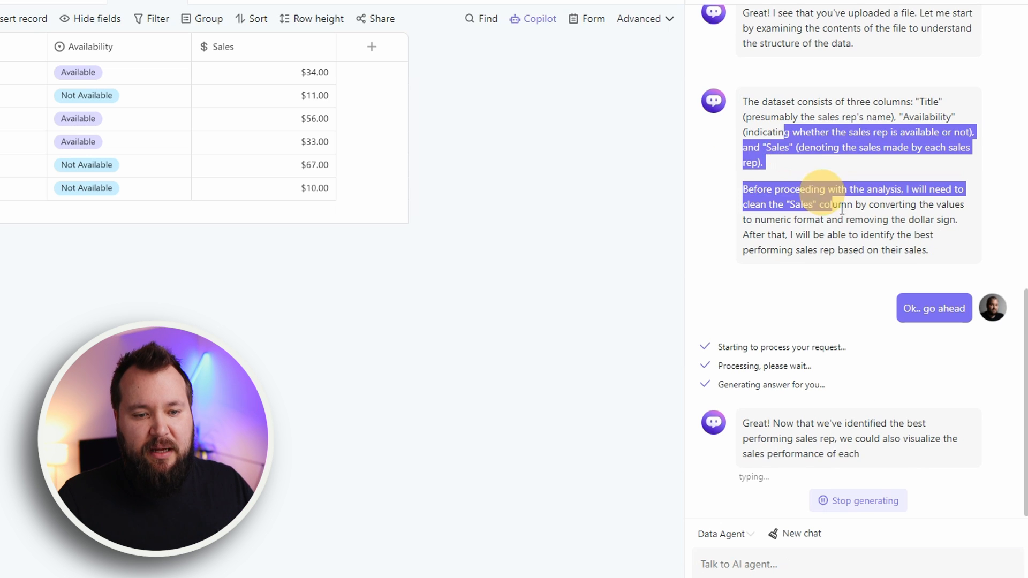
{"action": "left_click_drag", "start_coordinate": [743, 423], "coordinate": [900, 453]}
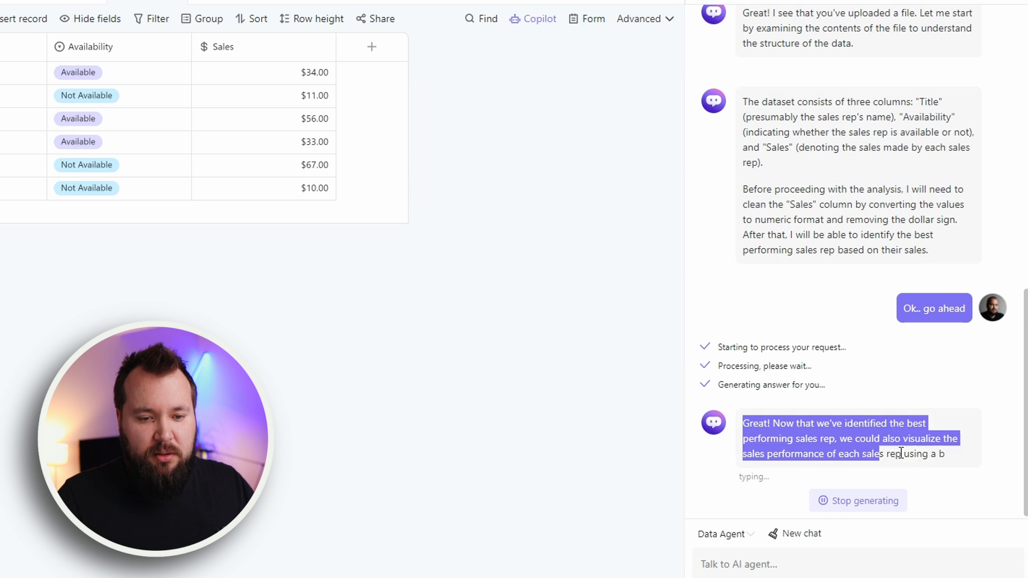
{"action": "left_click", "coordinate": [874, 503]}
- Ask the Data Agent "So who is the best performing sales rep?" and reread its earlier description of the dataset's columns
{"action": "type", "text": "So"}
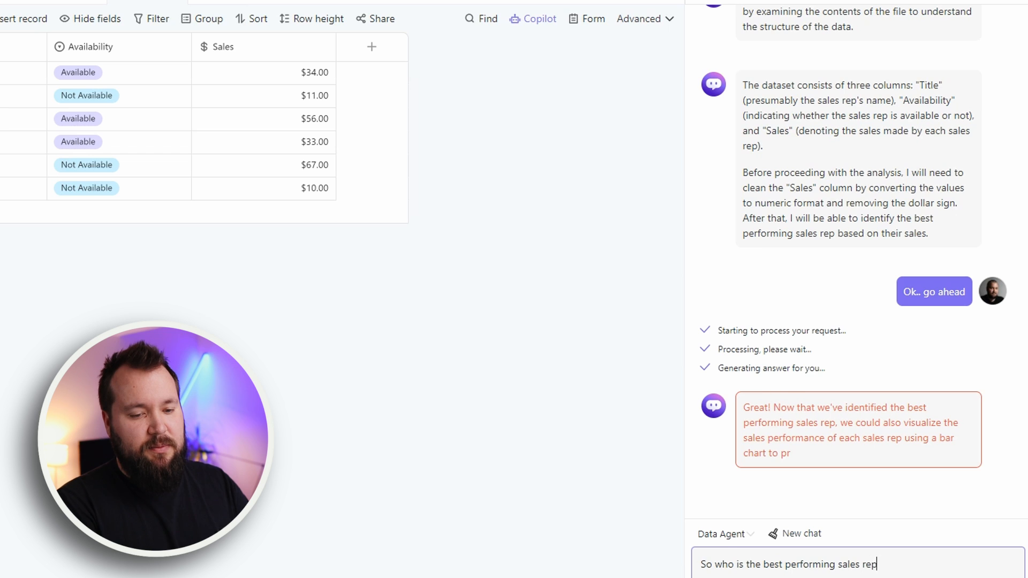
{"action": "type", "text": "?"}
{"action": "key", "text": "Return"}
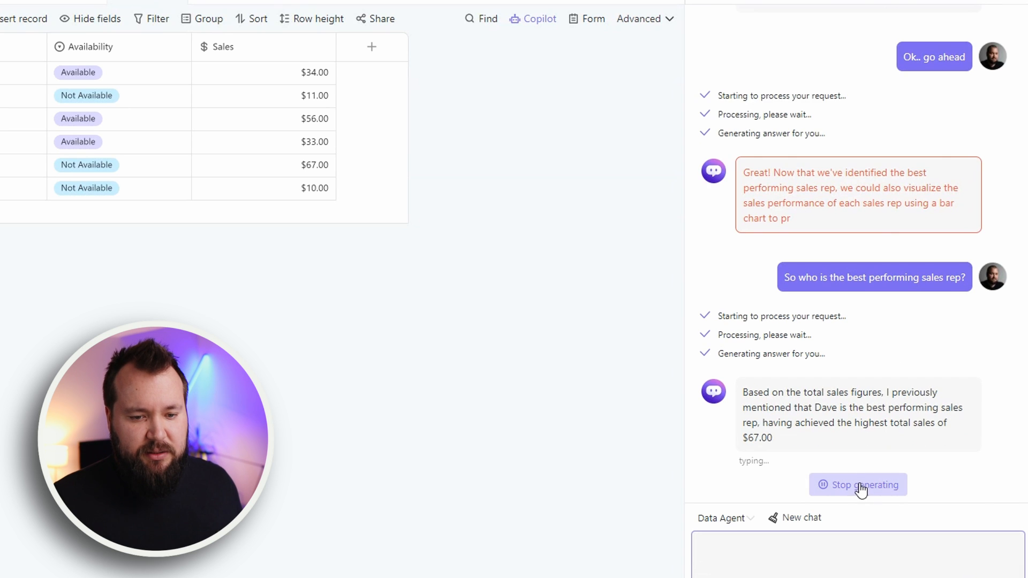
{"action": "scroll", "coordinate": [847, 264], "scroll_direction": "up", "scroll_amount": 5}
{"action": "left_click_drag", "start_coordinate": [828, 140], "coordinate": [838, 198]}
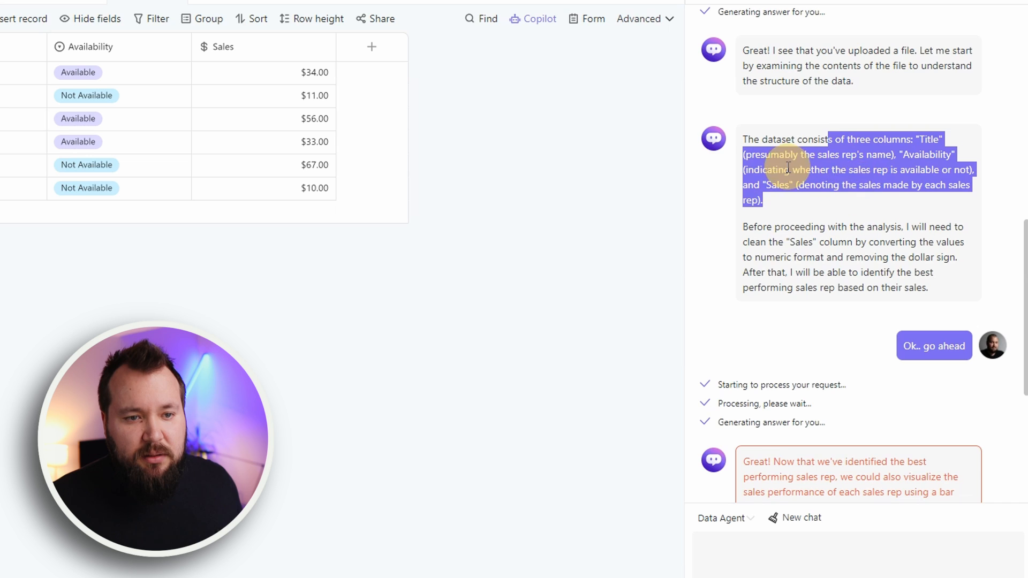
{"action": "scroll", "coordinate": [788, 168], "scroll_direction": "down", "scroll_amount": 5}
- Ask the Data Agent "What are the total sales for all sales reps?" and compare the answer with the Sales column
{"action": "left_click", "coordinate": [732, 546]}
{"action": "type", "text": "What are the total sales for all sale"}
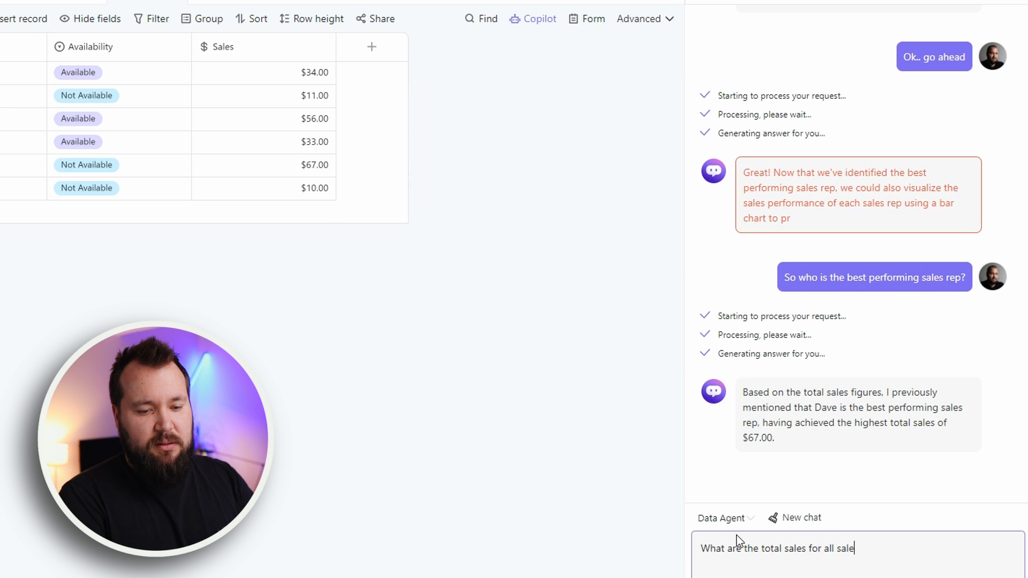
{"action": "type", "text": "s reps?"}
{"action": "key", "text": "Return"}
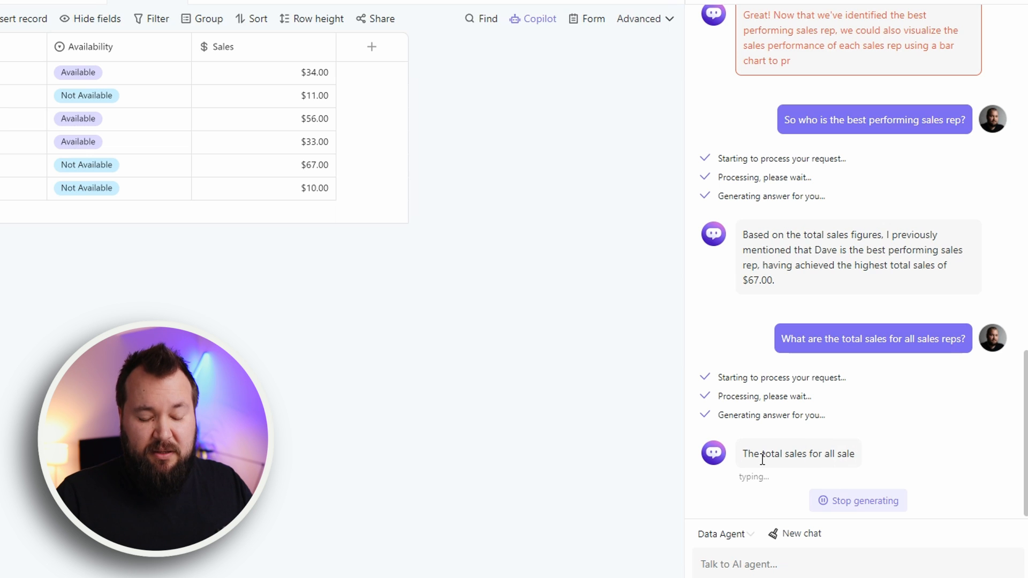
{"action": "left_click_drag", "start_coordinate": [300, 72], "coordinate": [304, 170]}
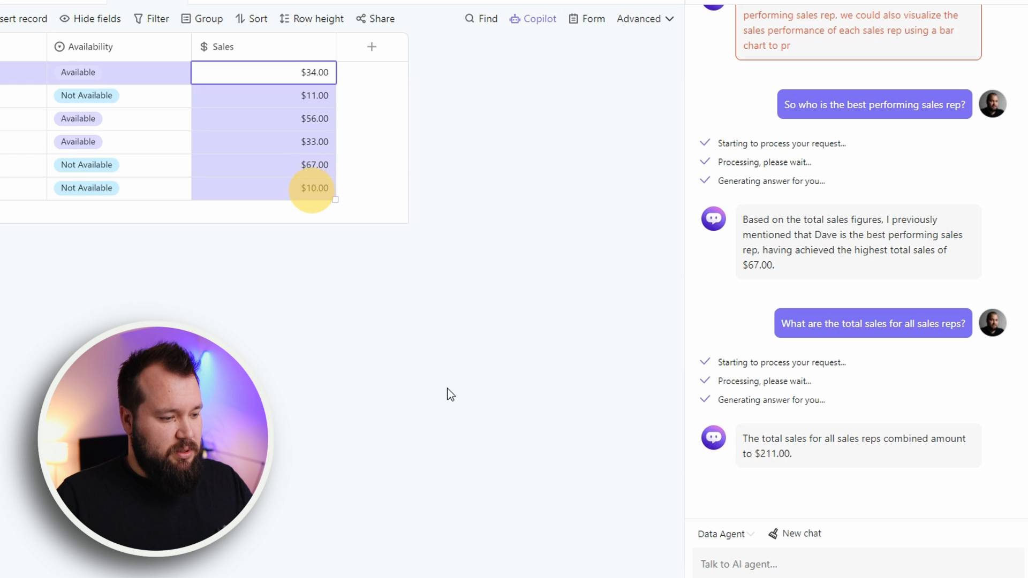
{"action": "left_click", "coordinate": [318, 567]}
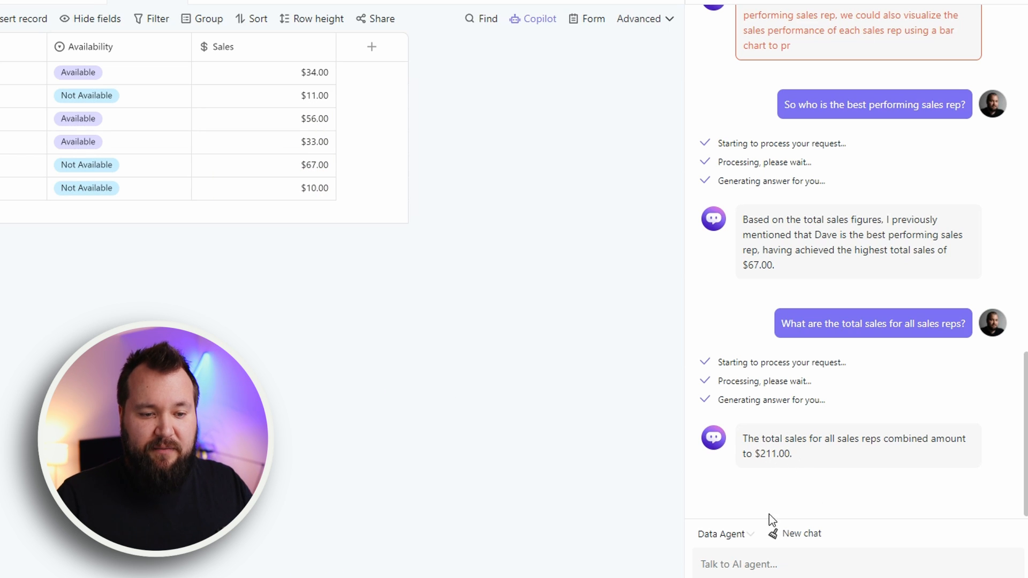
{"action": "left_click", "coordinate": [510, 431]}
- Ask the Data Agent "Who is the rep that's available with the worst sales performance?"
{"action": "left_click", "coordinate": [771, 553]}
{"action": "type", "text": "Who is the re"}
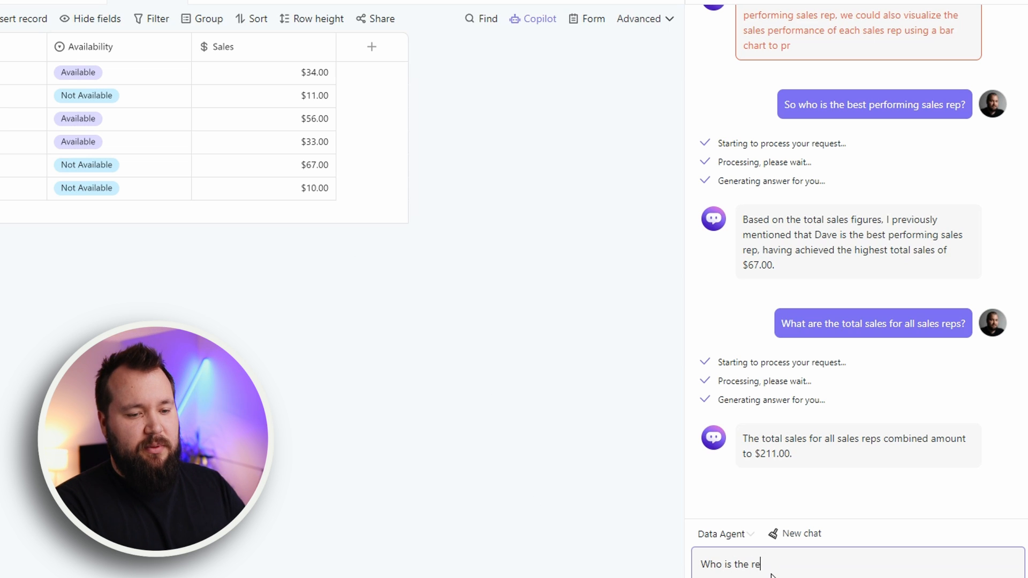
{"action": "type", "text": "p that's avaia"}
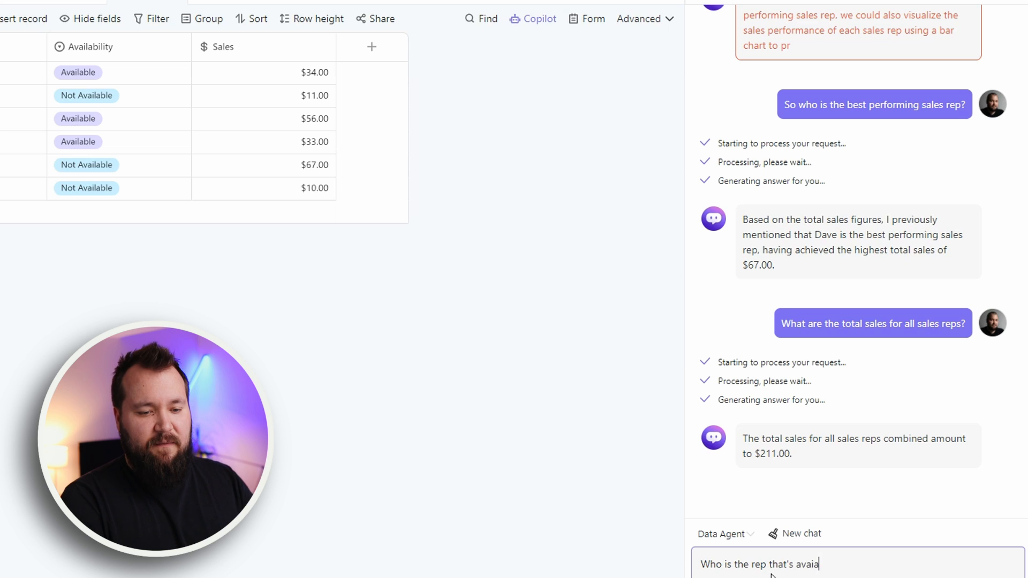
{"action": "key", "text": "BackSpace"}
{"action": "type", "text": "lable with "}
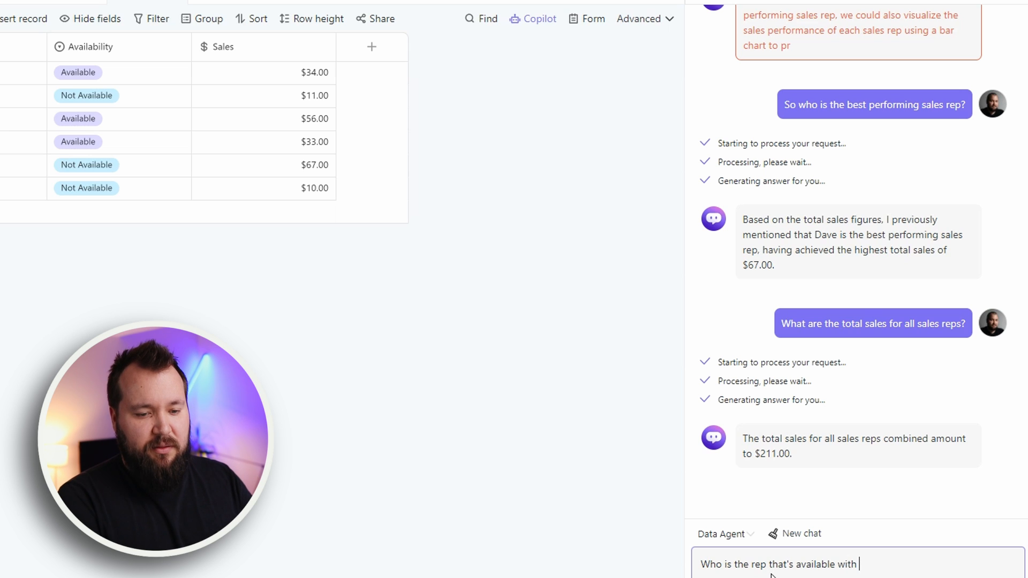
{"action": "type", "text": "the "}
{"action": "type", "text": "worst saels"}
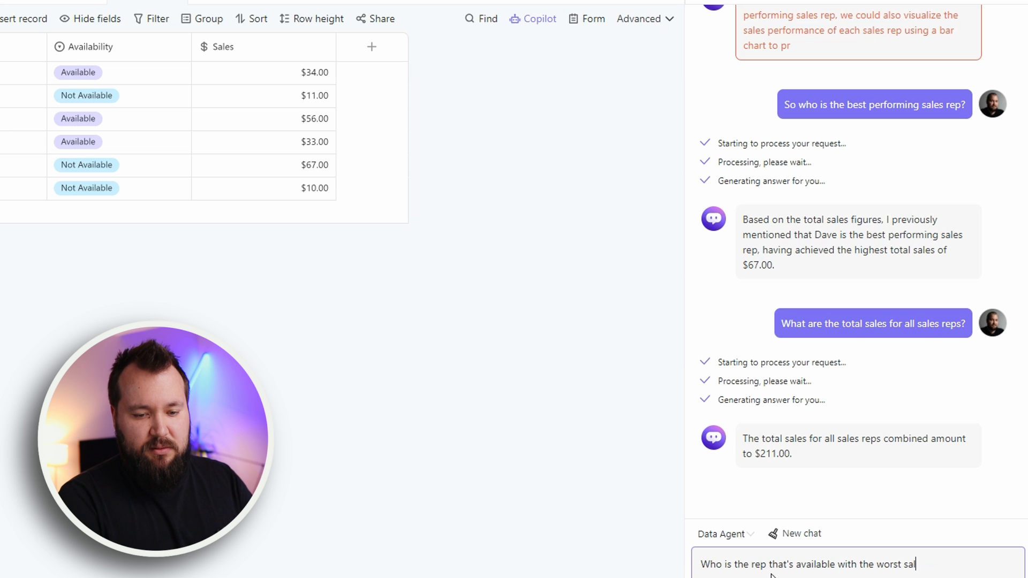
{"action": "type", "text": " performance?"}
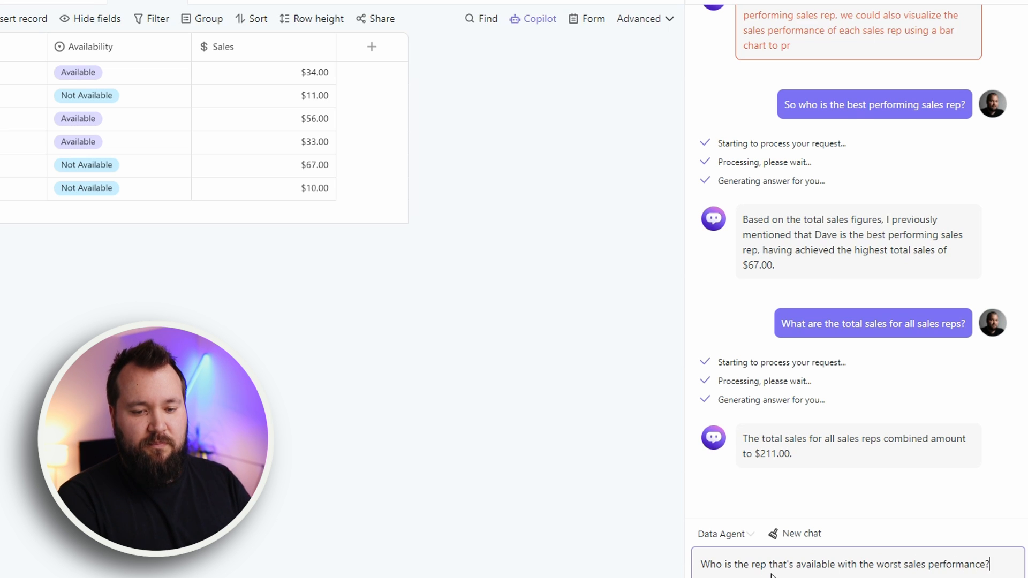
{"action": "key", "text": "Return"}
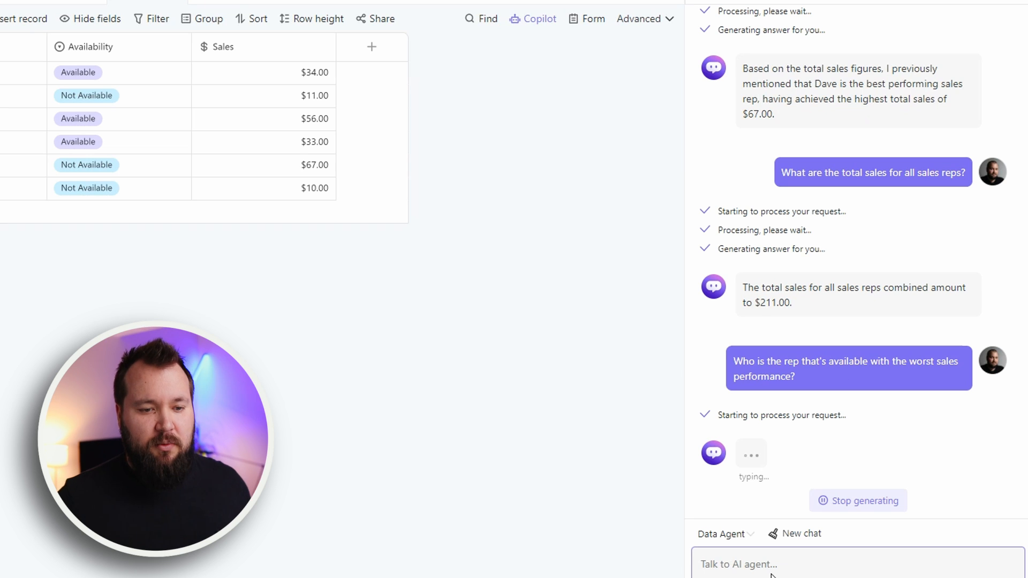
- Compare the sales of the reps marked Available in the People datasheet and read the Data Agent's reply
{"action": "left_click", "coordinate": [134, 146]}
{"action": "left_click", "coordinate": [153, 75]}
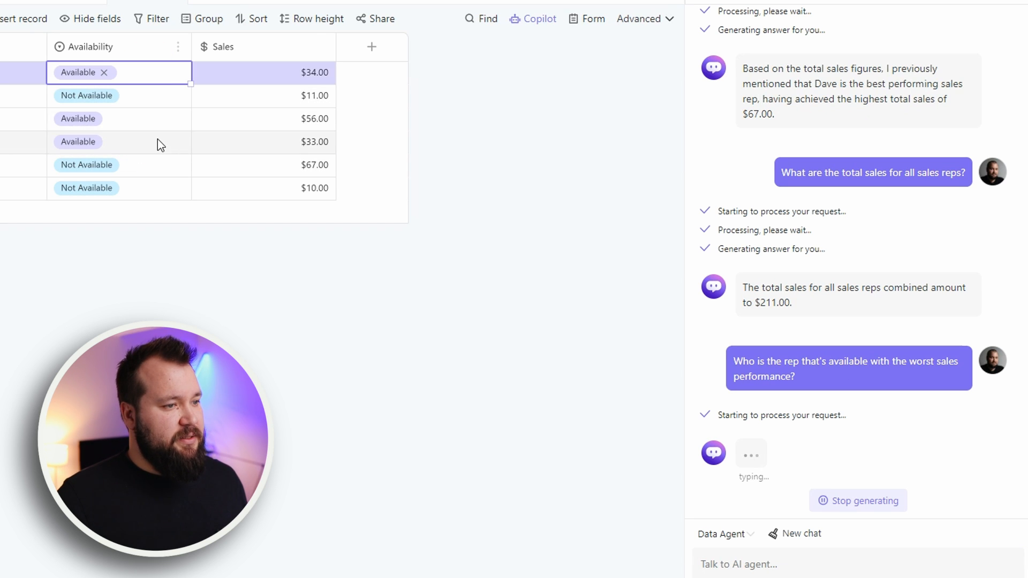
{"action": "left_click", "coordinate": [157, 139]}
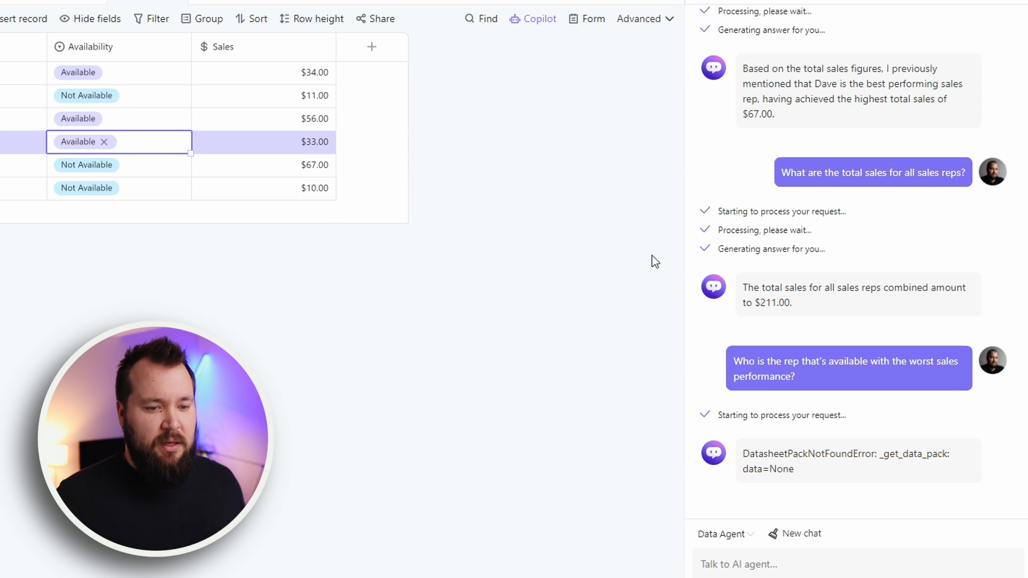
{"action": "left_click_drag", "start_coordinate": [784, 454], "coordinate": [827, 474]}
- Ask the Data Agent "can you try that again?", compare its reply with the earlier question and stop generating
{"action": "left_click", "coordinate": [820, 557]}
{"action": "type", "text": "can you try that again?"}
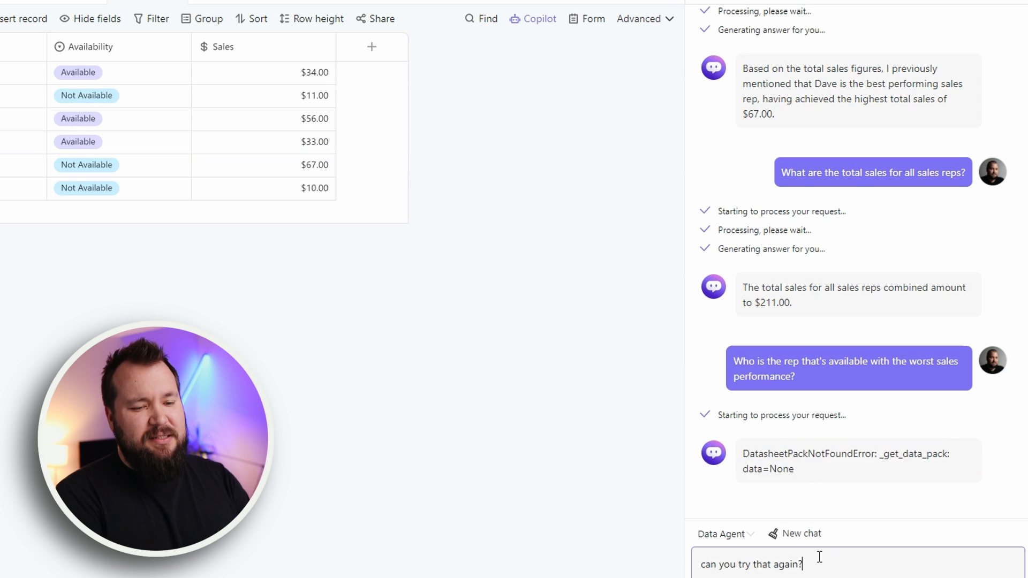
{"action": "key", "text": "Return"}
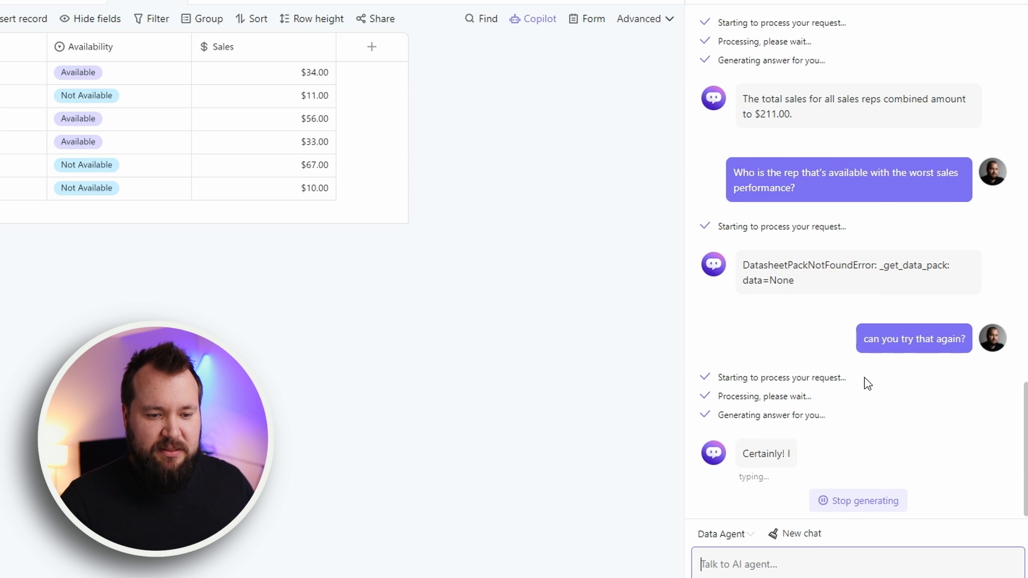
{"action": "left_click_drag", "start_coordinate": [797, 114], "coordinate": [736, 95]}
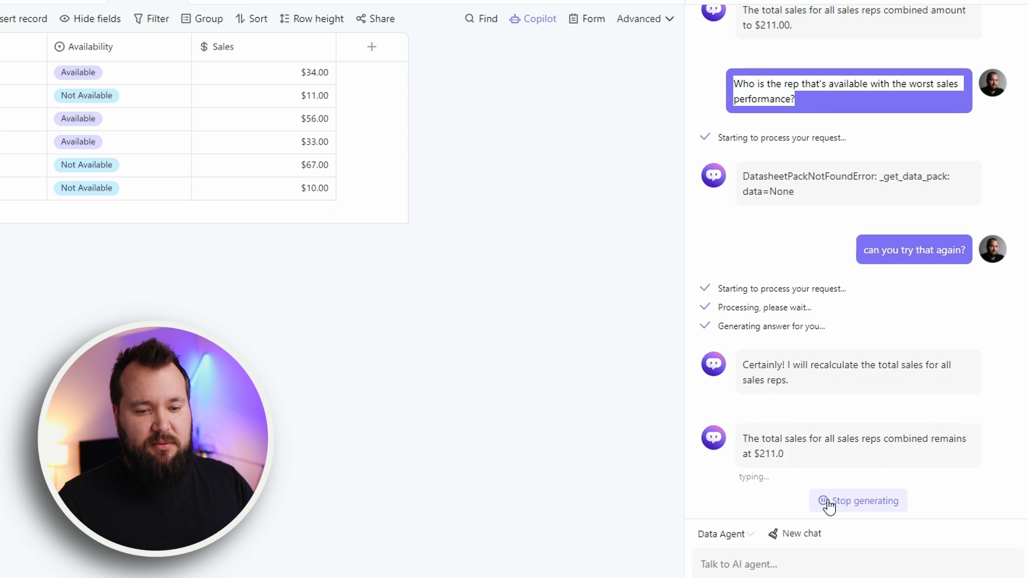
{"action": "left_click", "coordinate": [829, 501]}
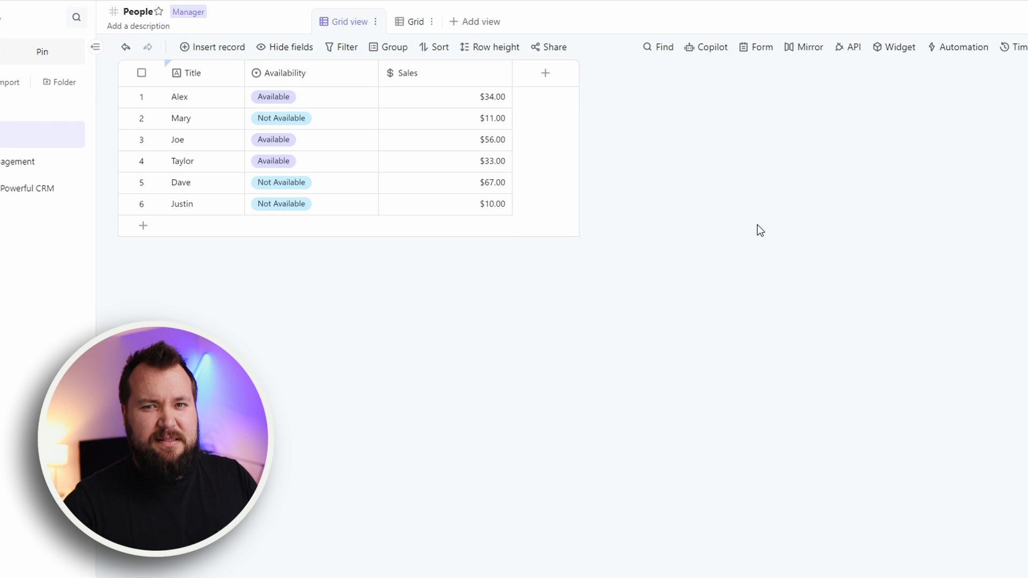
- Create a form from the People datasheet's current grid view, keeping the suggested form name
{"action": "left_click", "coordinate": [748, 53]}
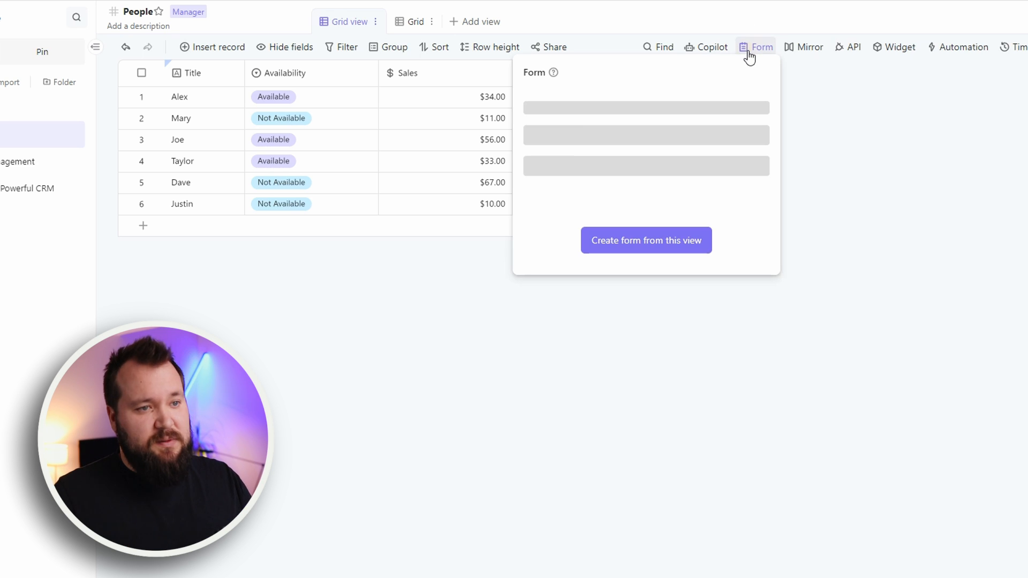
{"action": "left_click", "coordinate": [616, 247]}
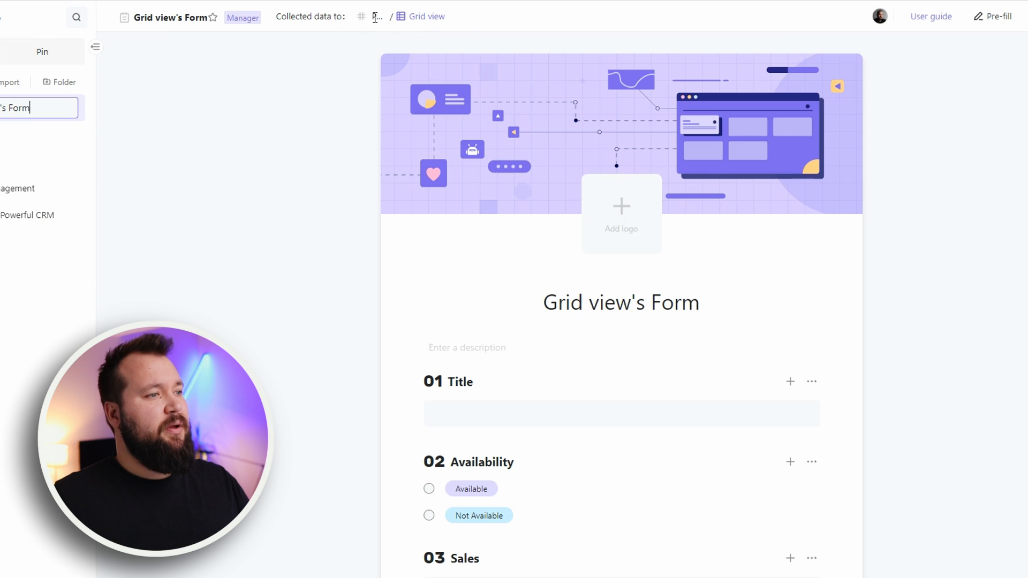
{"action": "mouse_move", "coordinate": [834, 82]}
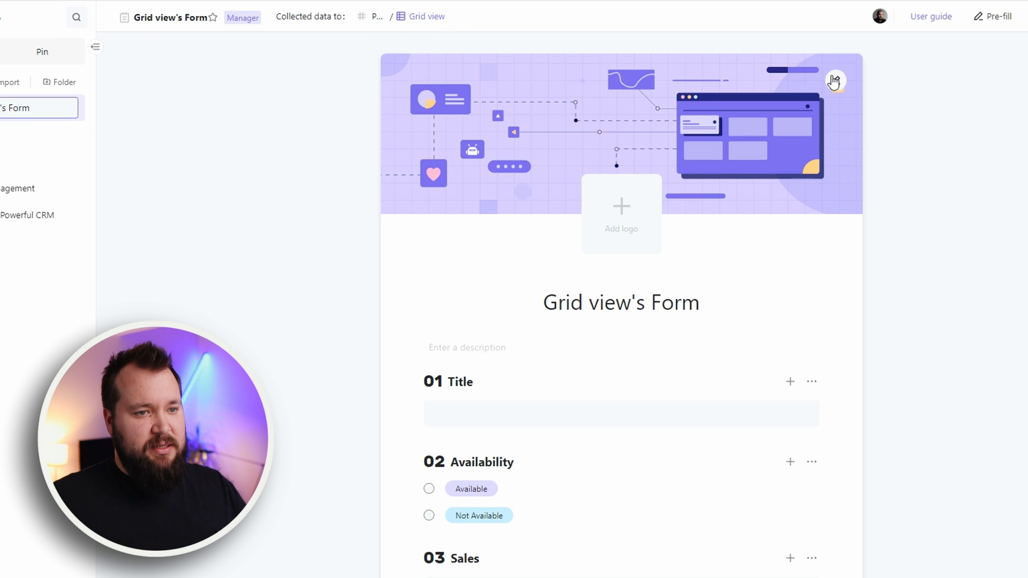
{"action": "scroll", "coordinate": [621, 144], "scroll_direction": "down", "scroll_amount": 3}
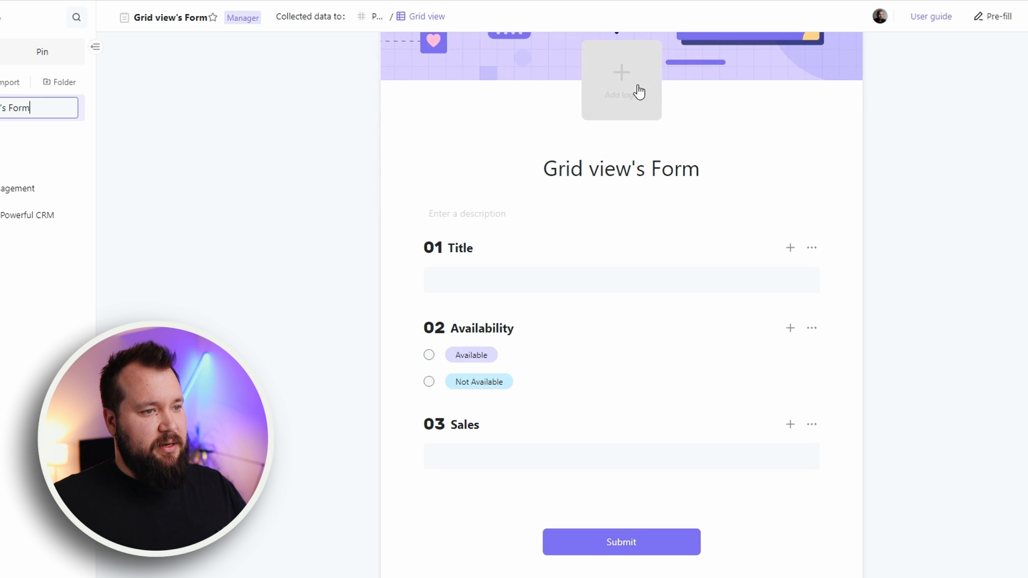
{"action": "left_click", "coordinate": [700, 246]}
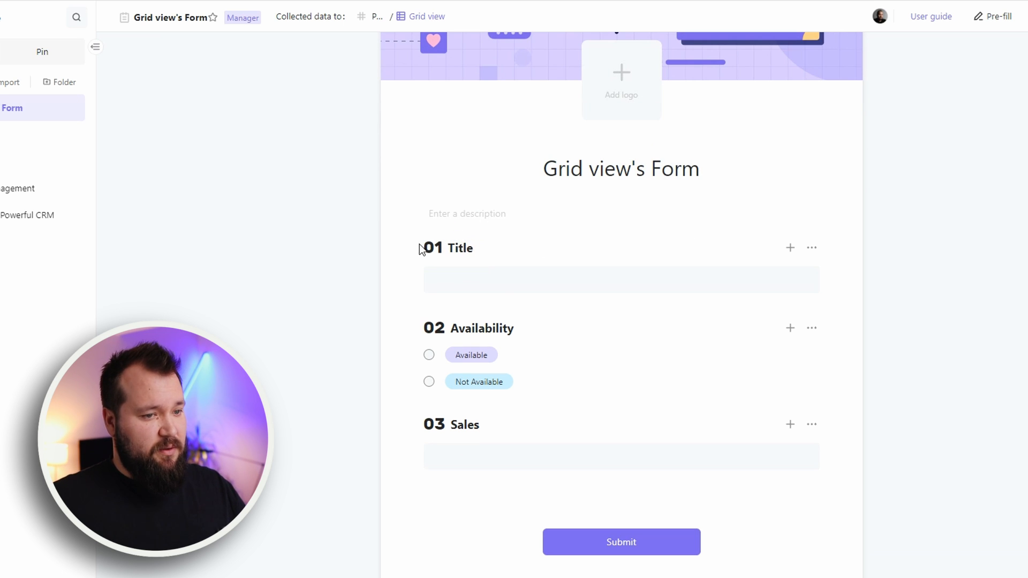
- Make the Availability question required in the new form
{"action": "scroll", "coordinate": [343, 256], "scroll_direction": "down", "scroll_amount": 2}
{"action": "left_click", "coordinate": [812, 171]}
{"action": "left_click", "coordinate": [873, 186]}
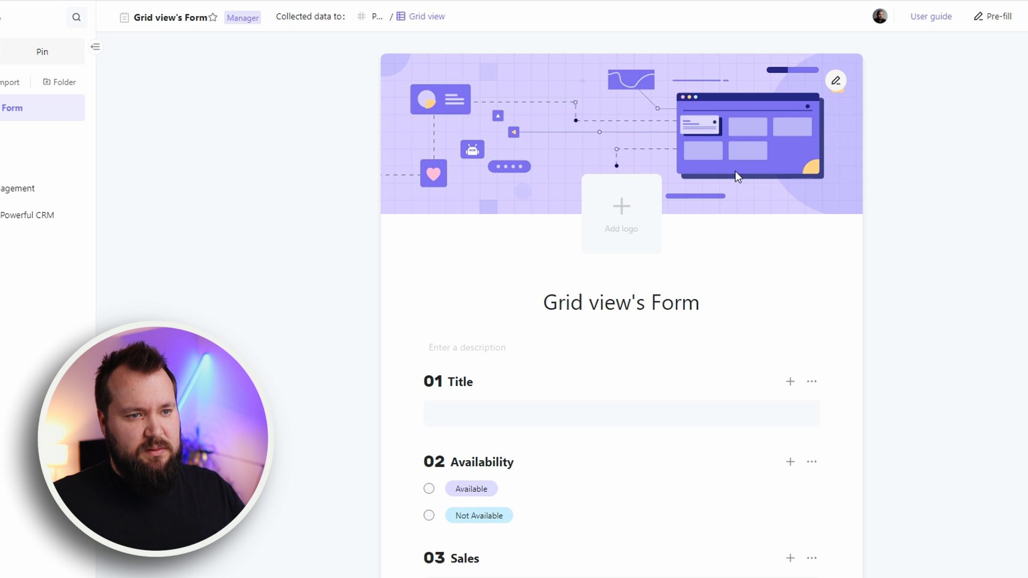
{"action": "scroll", "coordinate": [616, 241], "scroll_direction": "down", "scroll_amount": 3}
{"action": "left_click", "coordinate": [516, 315]}
{"action": "scroll", "coordinate": [541, 324], "scroll_direction": "down", "scroll_amount": 2}
{"action": "scroll", "coordinate": [535, 444], "scroll_direction": "up", "scroll_amount": 2}
{"action": "left_click", "coordinate": [490, 317]}
{"action": "scroll", "coordinate": [498, 294], "scroll_direction": "up", "scroll_amount": 3}
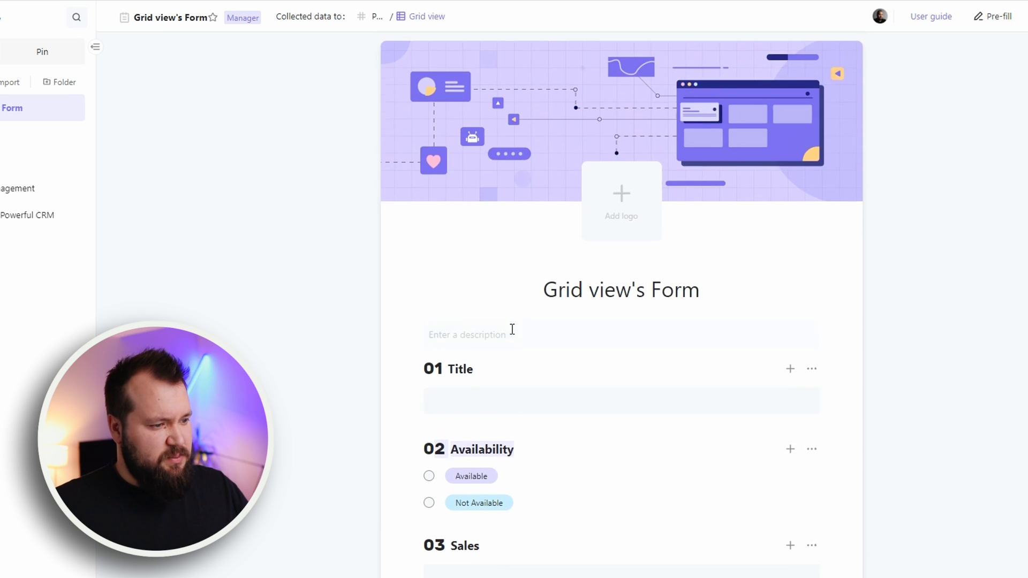
{"action": "left_click", "coordinate": [676, 460]}
{"action": "left_click", "coordinate": [783, 498]}
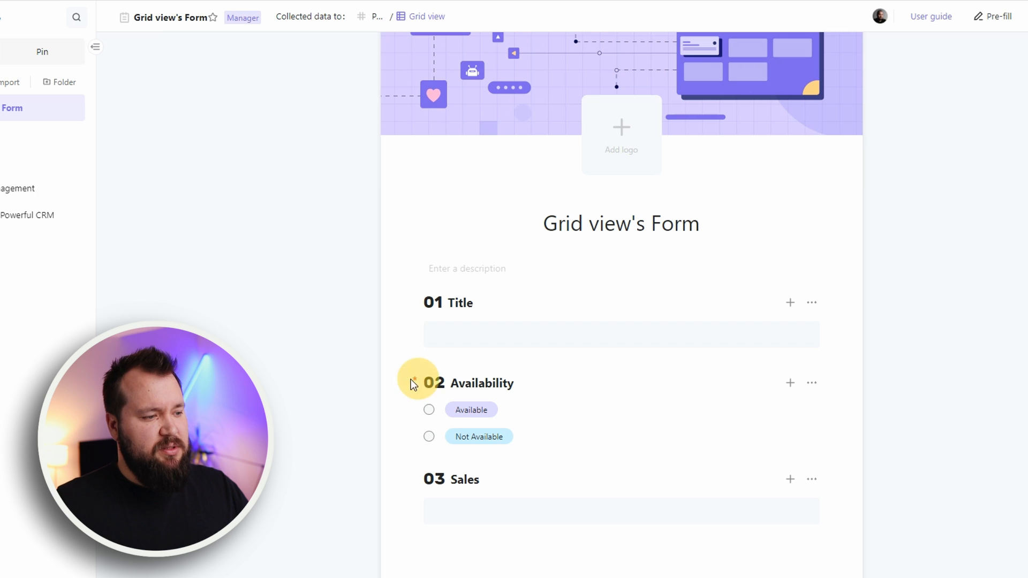
{"action": "scroll", "coordinate": [537, 523], "scroll_direction": "down", "scroll_amount": 3}
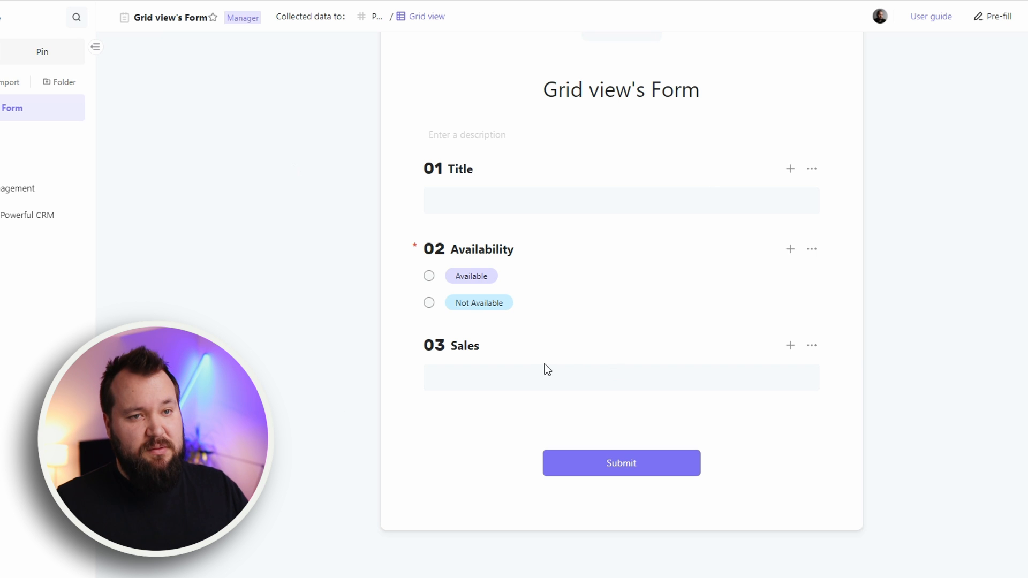
- Enable Collapse options and Full screen width in the form settings
{"action": "scroll", "coordinate": [546, 368], "scroll_direction": "up", "scroll_amount": 5}
{"action": "left_click", "coordinate": [1018, 17]}
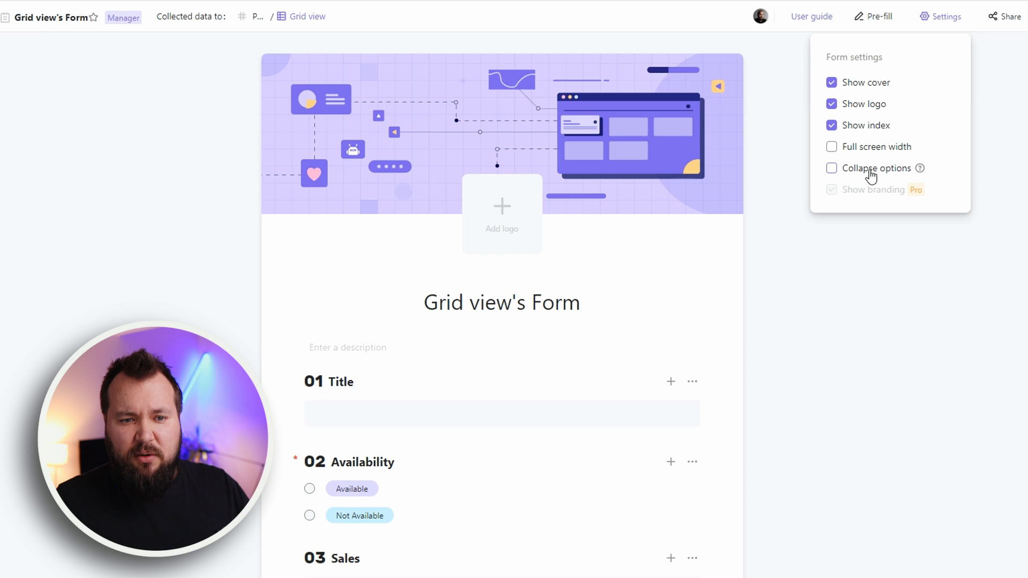
{"action": "left_click", "coordinate": [870, 169]}
{"action": "left_click", "coordinate": [872, 150]}
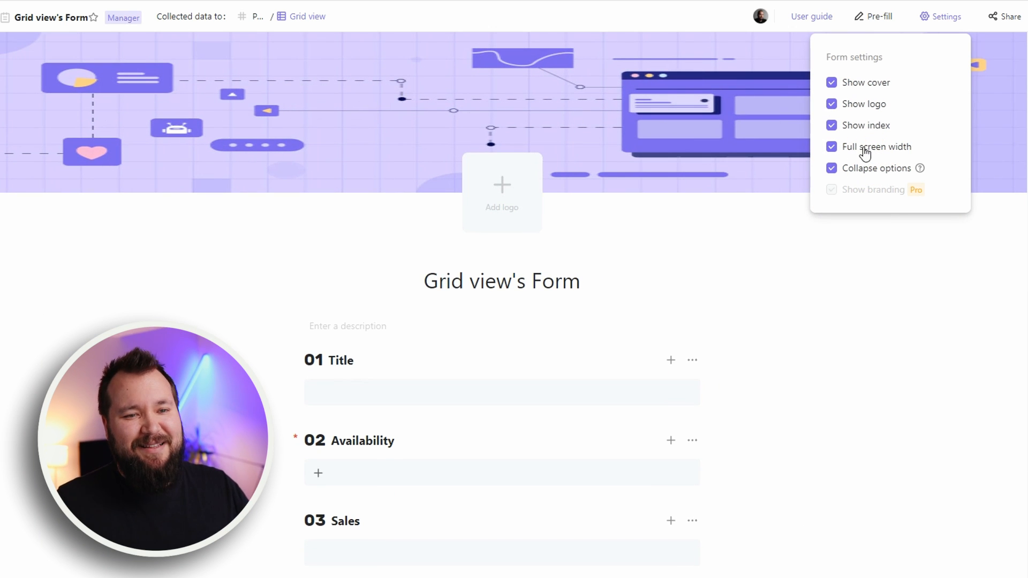
- Try hiding the form's index, logo and cover, and restore each one
{"action": "left_click", "coordinate": [865, 129]}
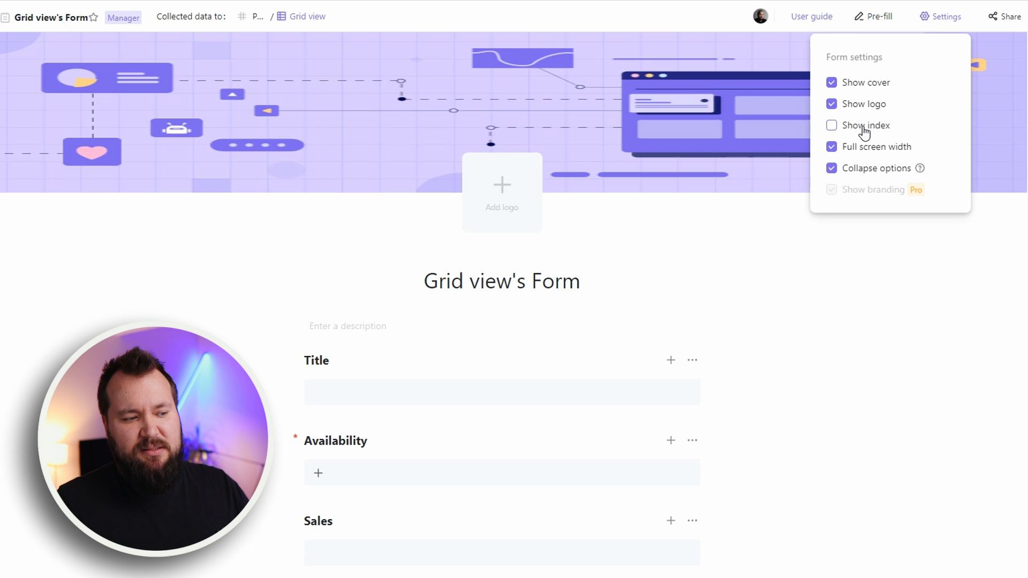
{"action": "left_click", "coordinate": [863, 106]}
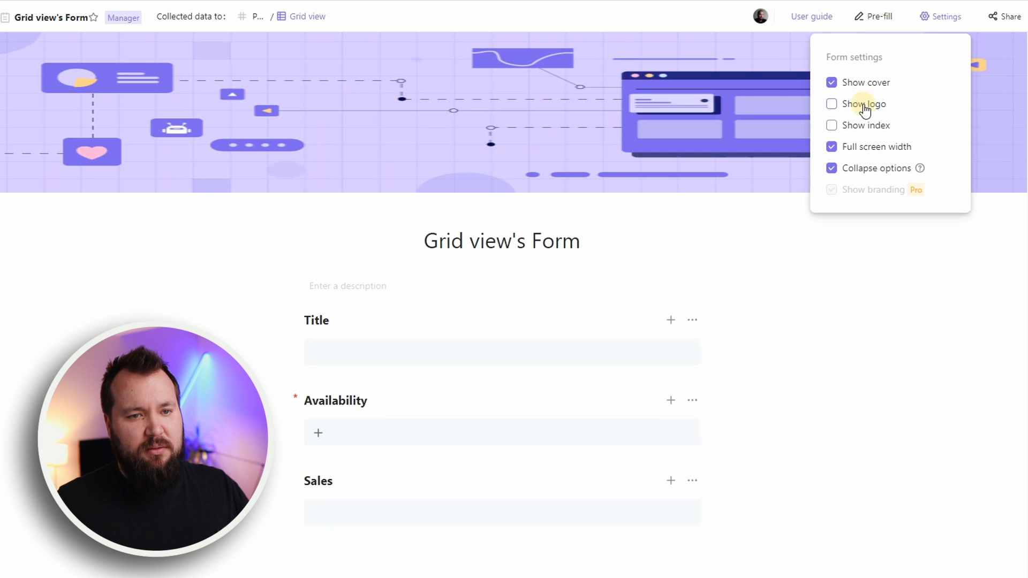
{"action": "left_click", "coordinate": [864, 106]}
{"action": "left_click", "coordinate": [864, 83]}
{"action": "left_click", "coordinate": [864, 83]}
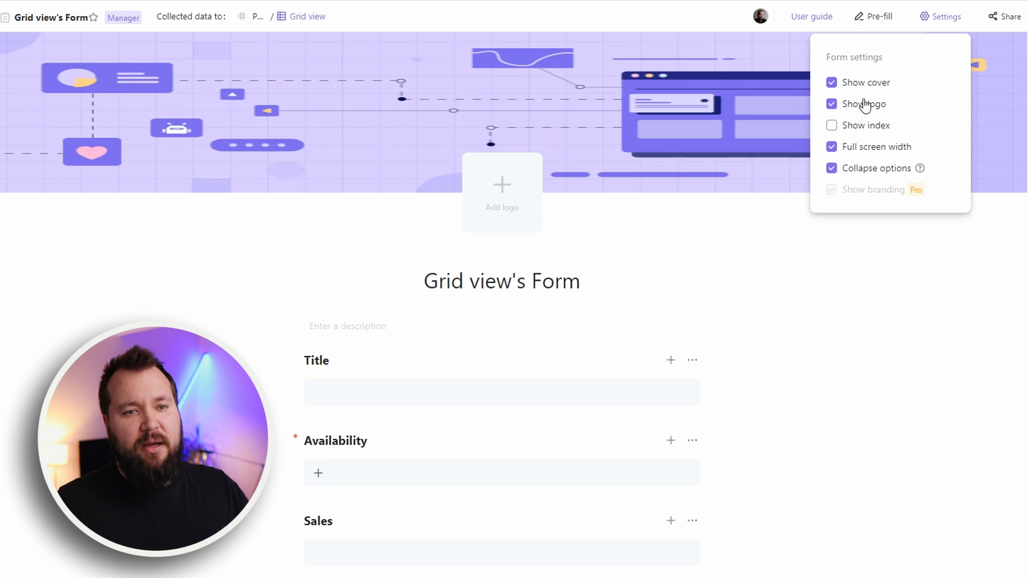
{"action": "left_click", "coordinate": [862, 128]}
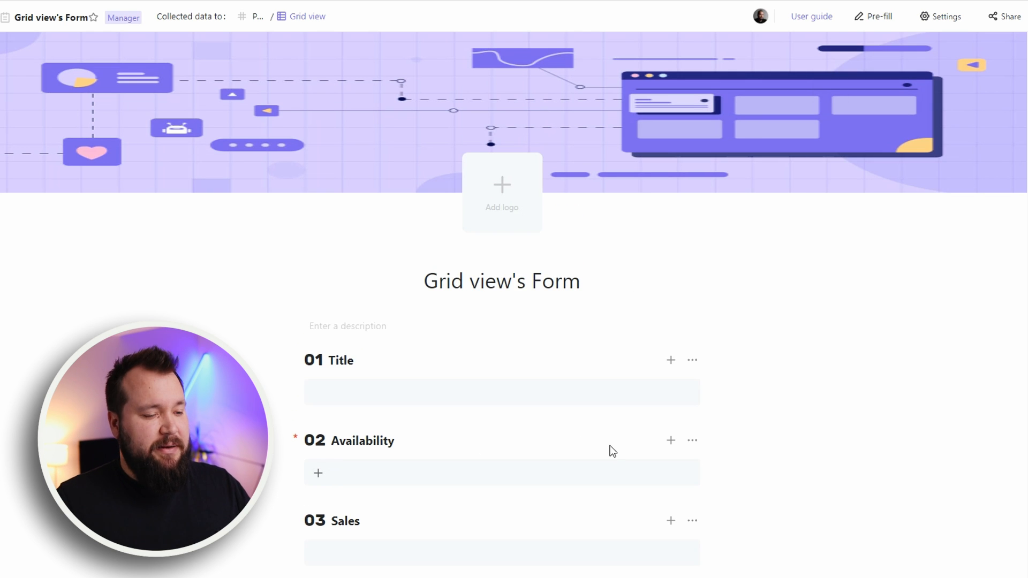
- Examine the field options offered for the Availability and Sales questions and look over the form layout
{"action": "left_click", "coordinate": [693, 441]}
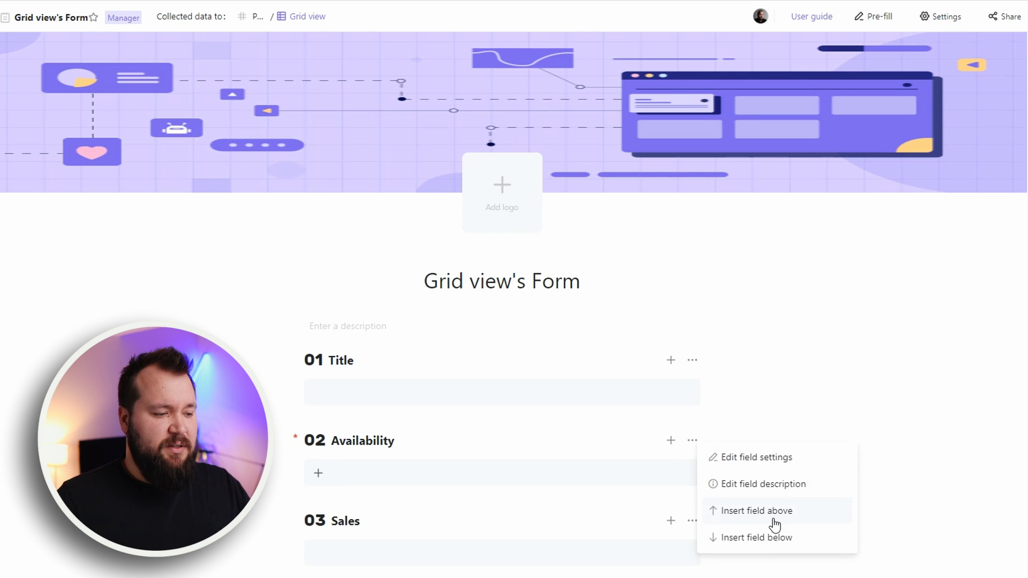
{"action": "left_click", "coordinate": [804, 349]}
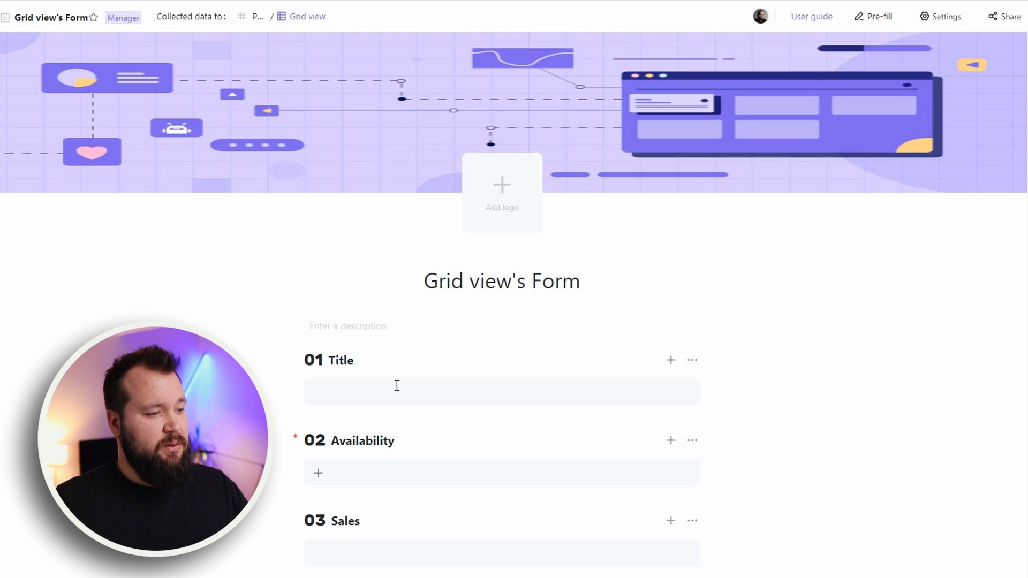
{"action": "scroll", "coordinate": [397, 386], "scroll_direction": "down", "scroll_amount": 3}
{"action": "scroll", "coordinate": [241, 275], "scroll_direction": "up", "scroll_amount": 3}
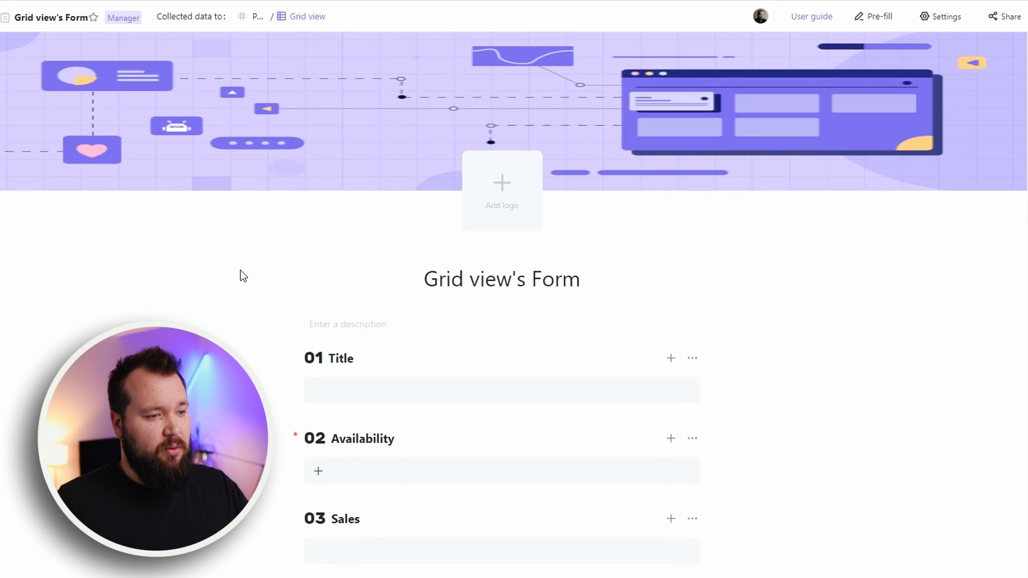
{"action": "left_click", "coordinate": [603, 341]}
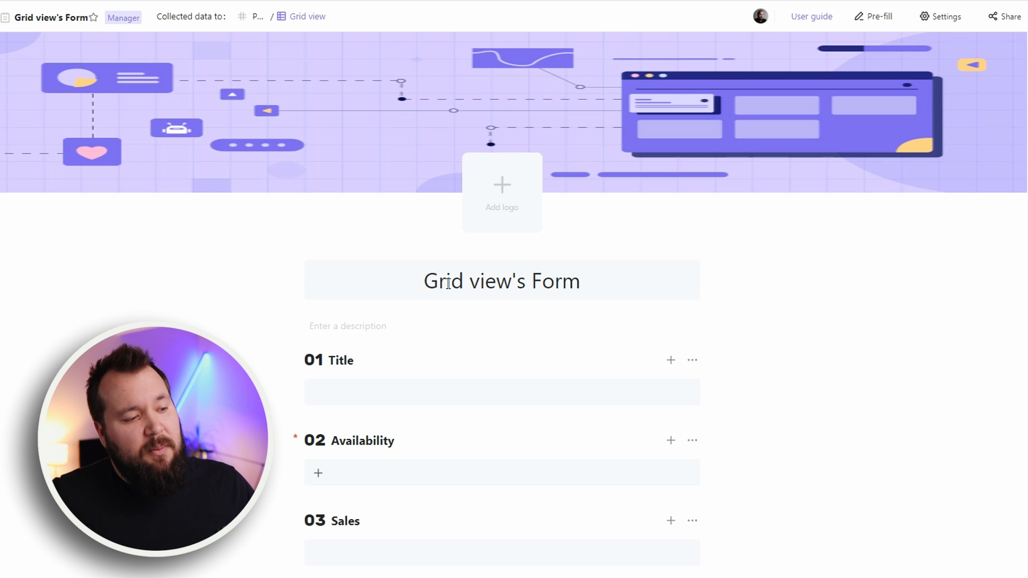
{"action": "left_click", "coordinate": [692, 521]}
{"action": "scroll", "coordinate": [690, 497], "scroll_direction": "down", "scroll_amount": 3}
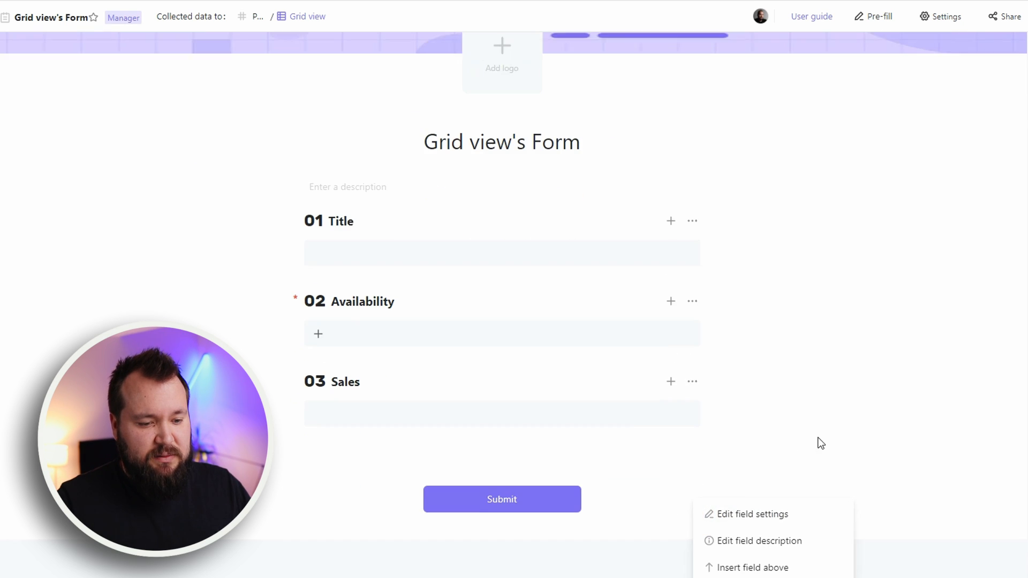
{"action": "left_click", "coordinate": [711, 306]}
{"action": "left_click", "coordinate": [693, 292]}
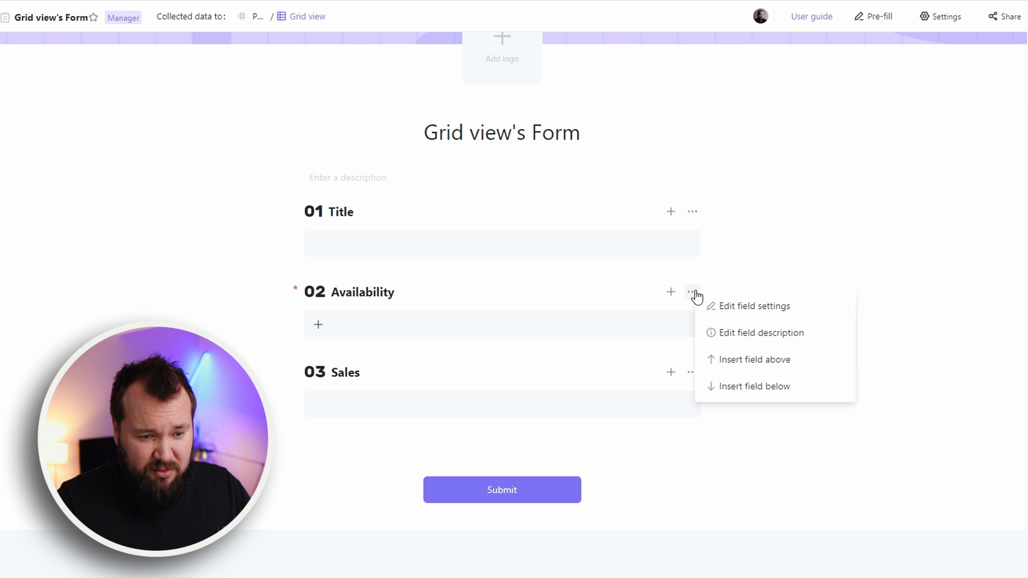
{"action": "left_click", "coordinate": [316, 292]}
{"action": "right_click", "coordinate": [317, 294]}
{"action": "scroll", "coordinate": [673, 220], "scroll_direction": "up", "scroll_amount": 3}
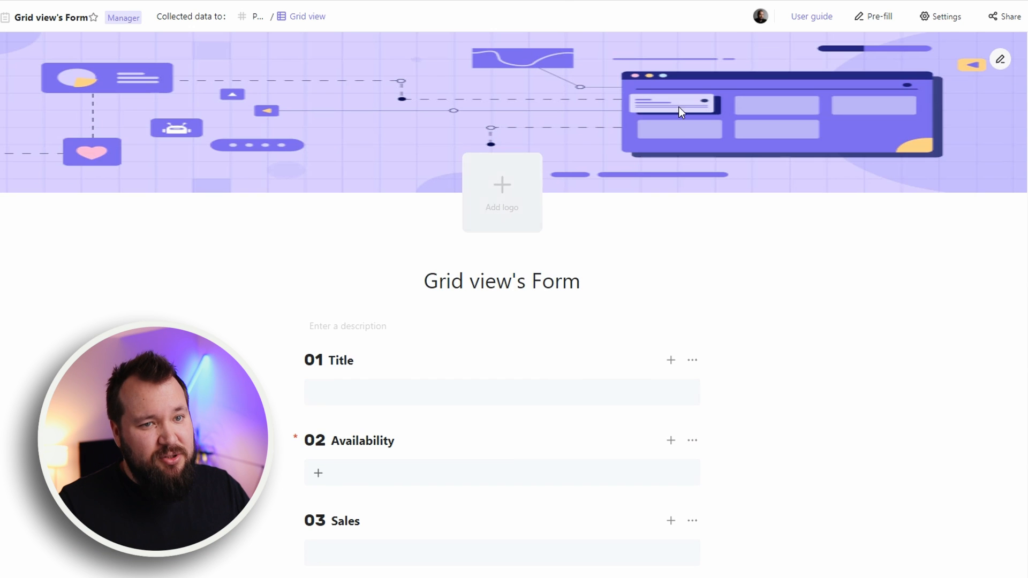
- View the form's pre-fill information and link, and close it
{"action": "left_click", "coordinate": [876, 19]}
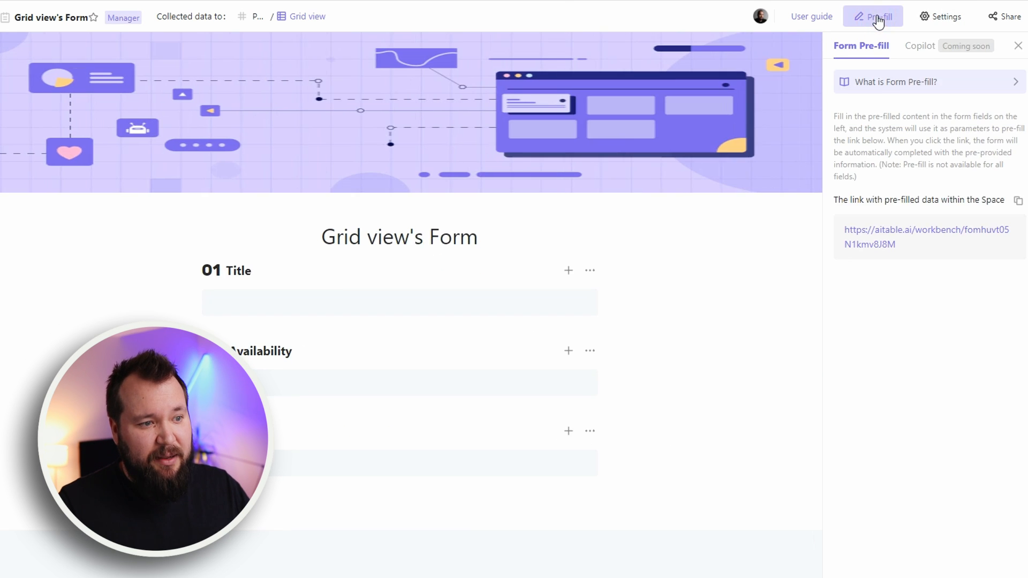
{"action": "left_click", "coordinate": [1013, 47]}
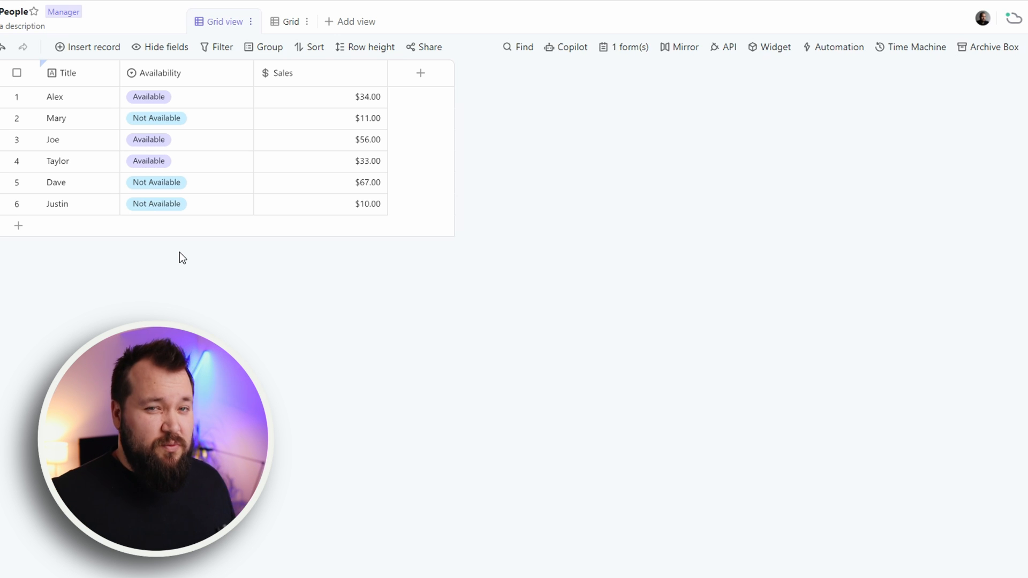
- Review the People datasheet's row height choices and search tool without changing the grid view
{"action": "left_click", "coordinate": [355, 22]}
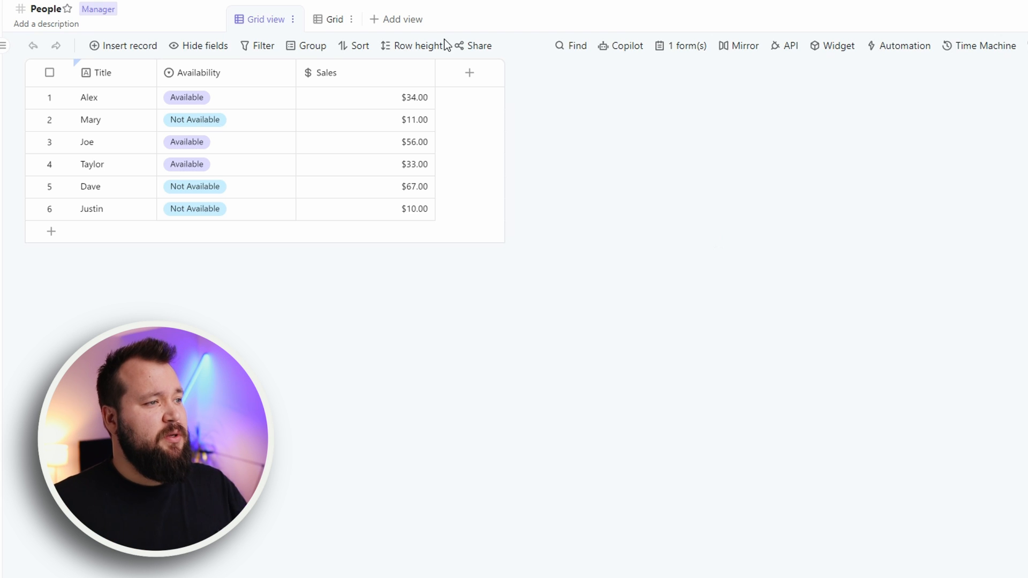
{"action": "left_click", "coordinate": [186, 105]}
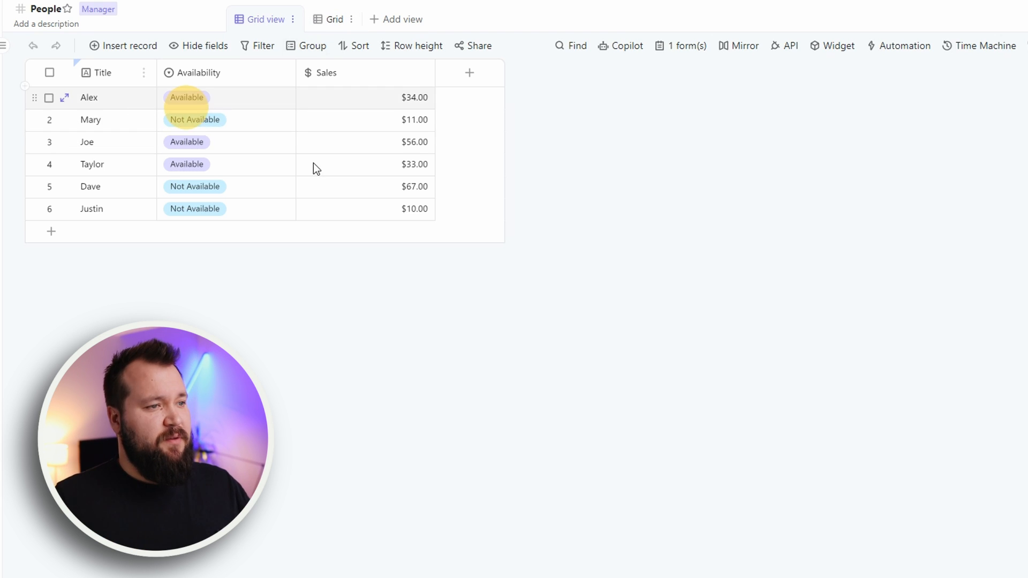
{"action": "left_click", "coordinate": [637, 175]}
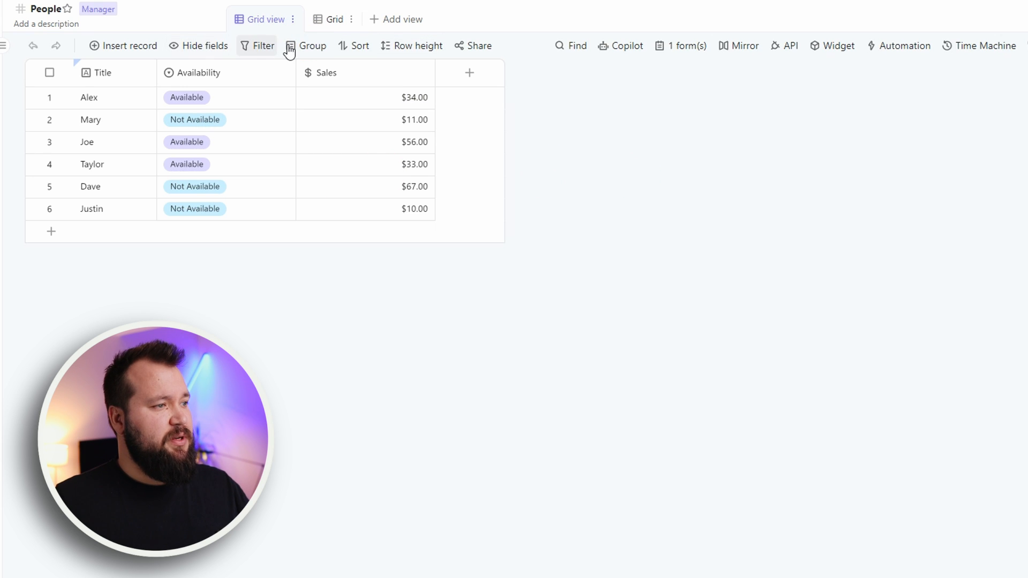
{"action": "left_click", "coordinate": [430, 47]}
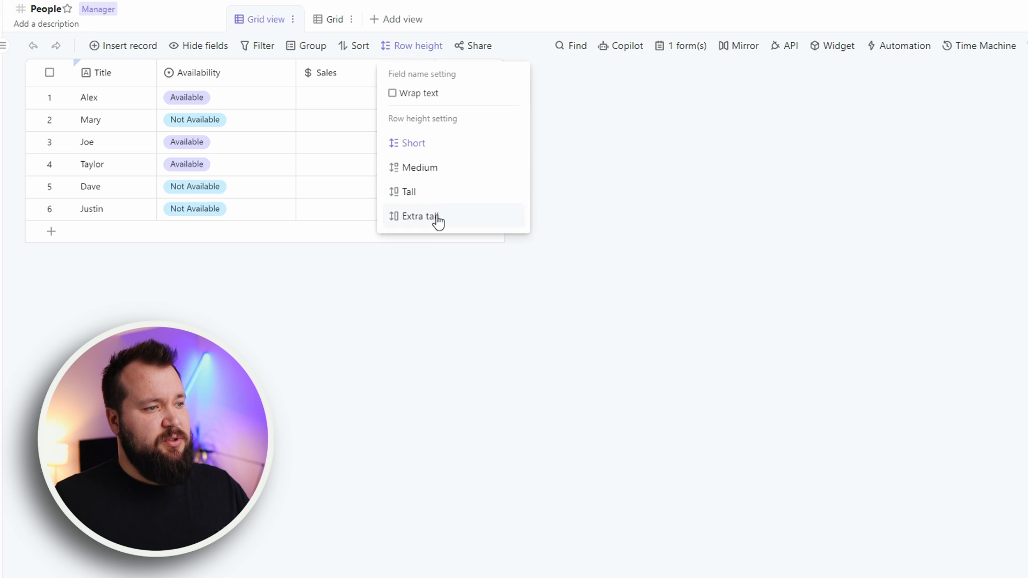
{"action": "left_click", "coordinate": [597, 154]}
{"action": "left_click", "coordinate": [560, 47]}
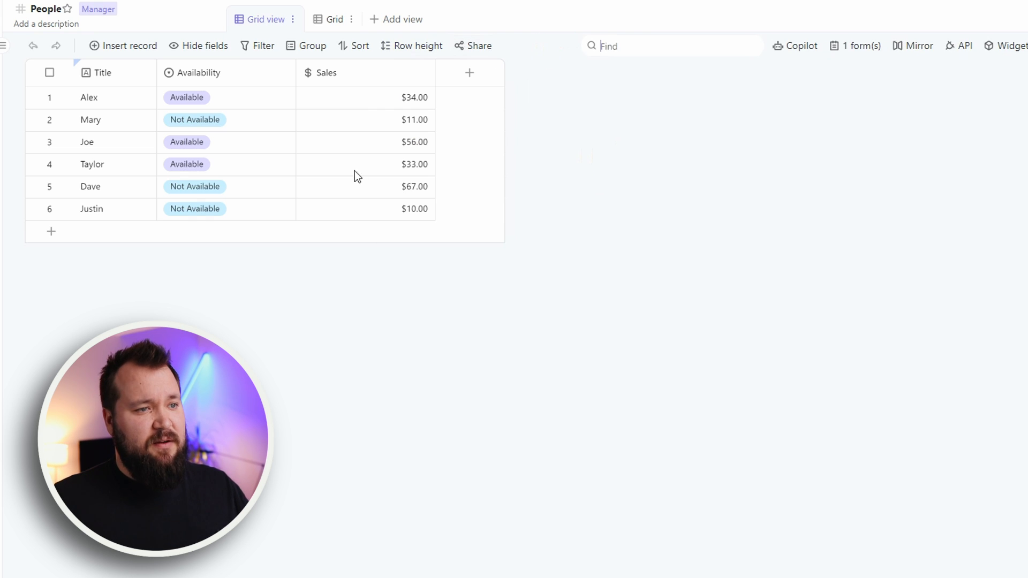
{"action": "left_click", "coordinate": [668, 158]}
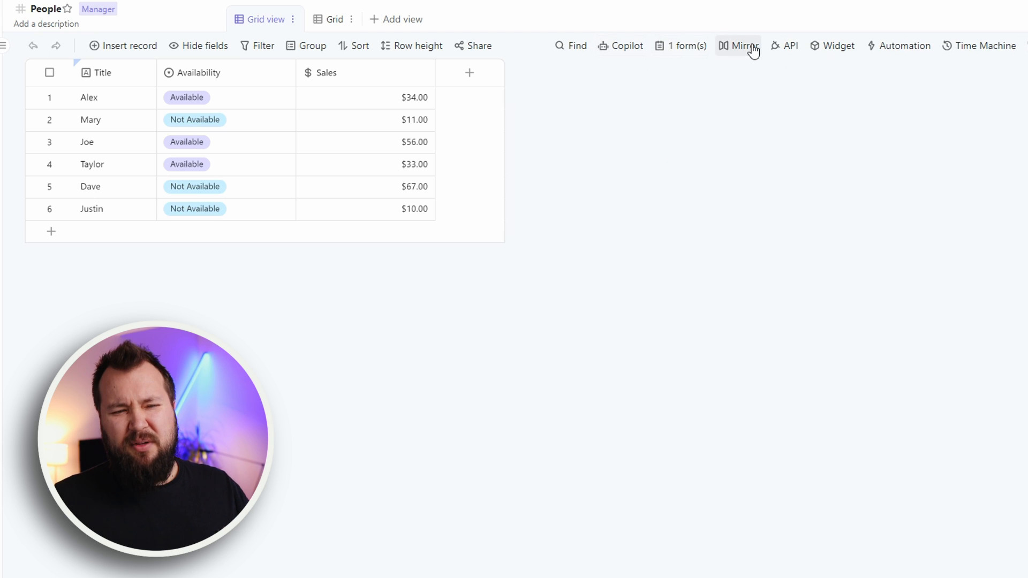
- View the API field reference for the People datasheet and close it
{"action": "left_click", "coordinate": [784, 51]}
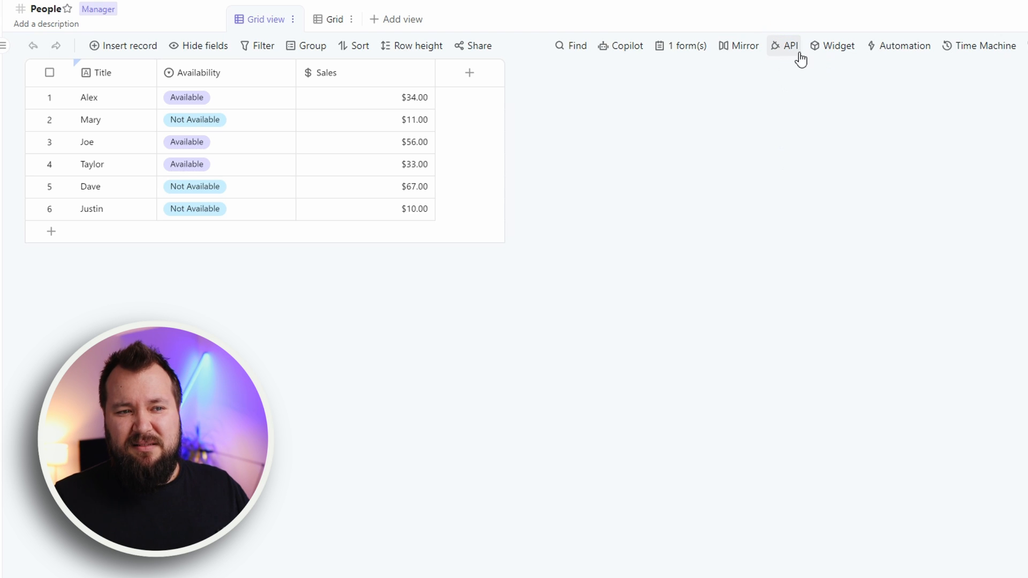
{"action": "left_click", "coordinate": [800, 53]}
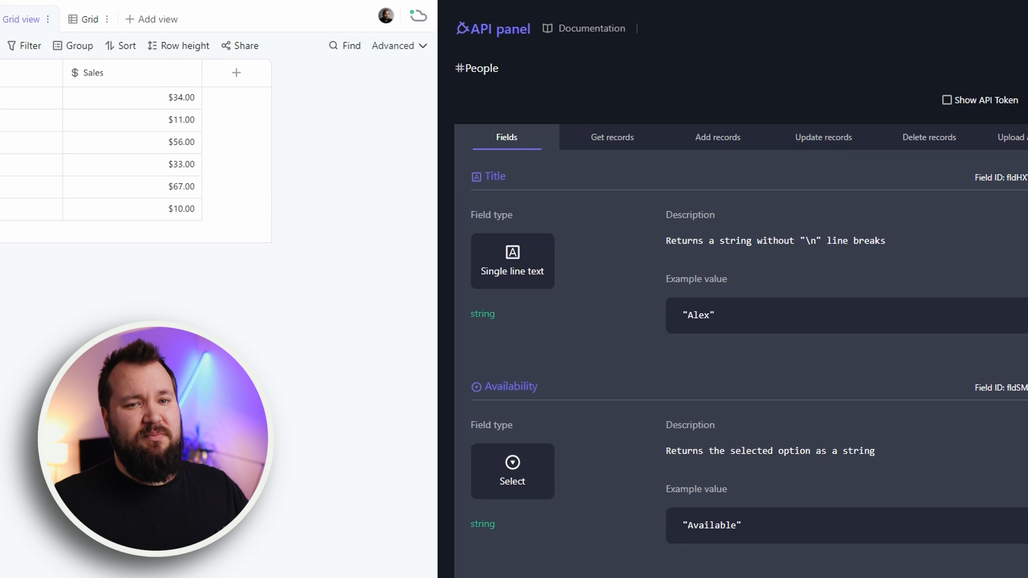
{"action": "key", "text": "Escape"}
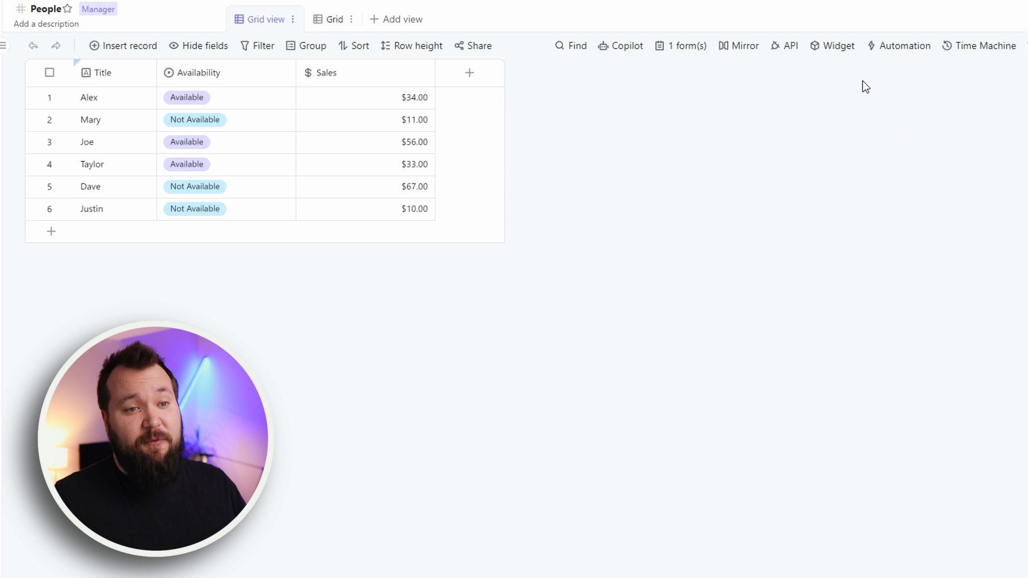
- Browse the recommended widgets in the Widget Center, from Chart to Import data from excel, and close it
{"action": "left_click", "coordinate": [846, 53]}
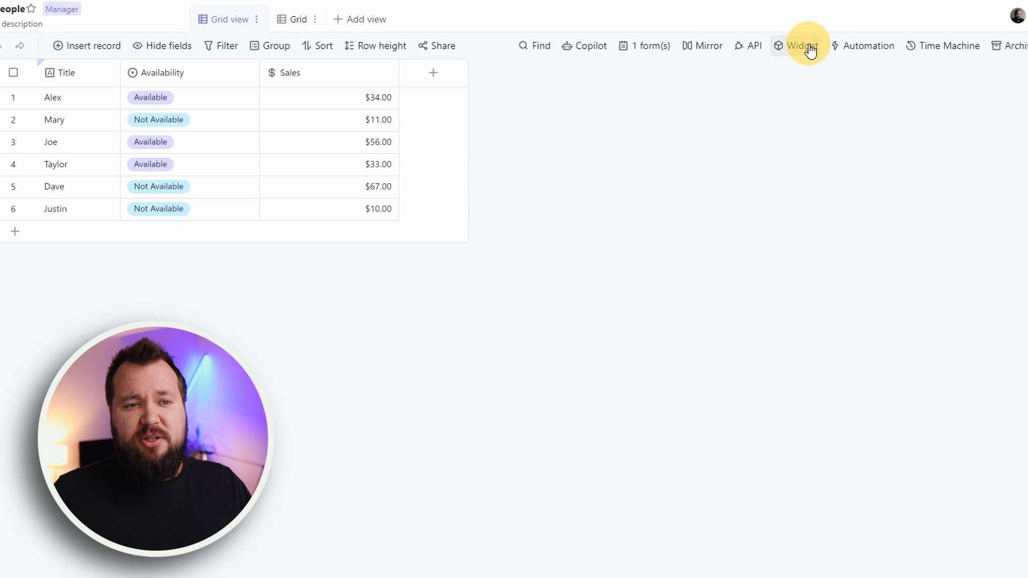
{"action": "left_click", "coordinate": [912, 336]}
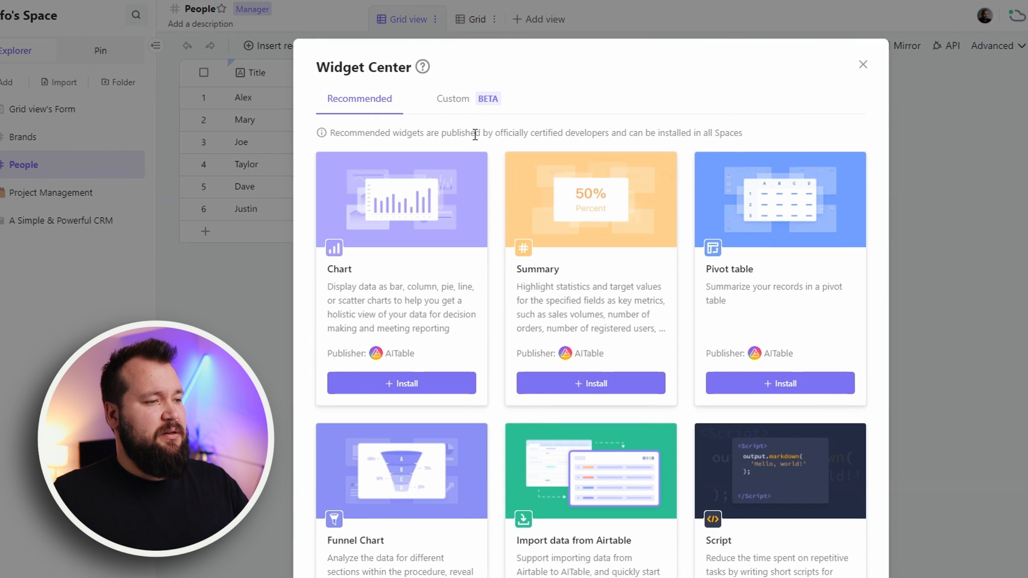
{"action": "scroll", "coordinate": [604, 316], "scroll_direction": "down", "scroll_amount": 5}
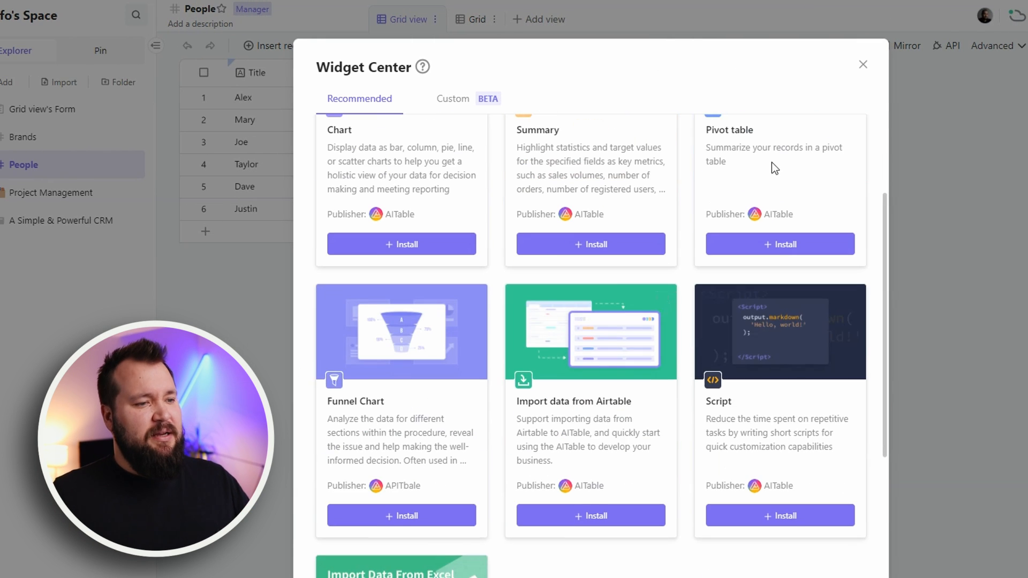
{"action": "scroll", "coordinate": [785, 312], "scroll_direction": "down", "scroll_amount": 1}
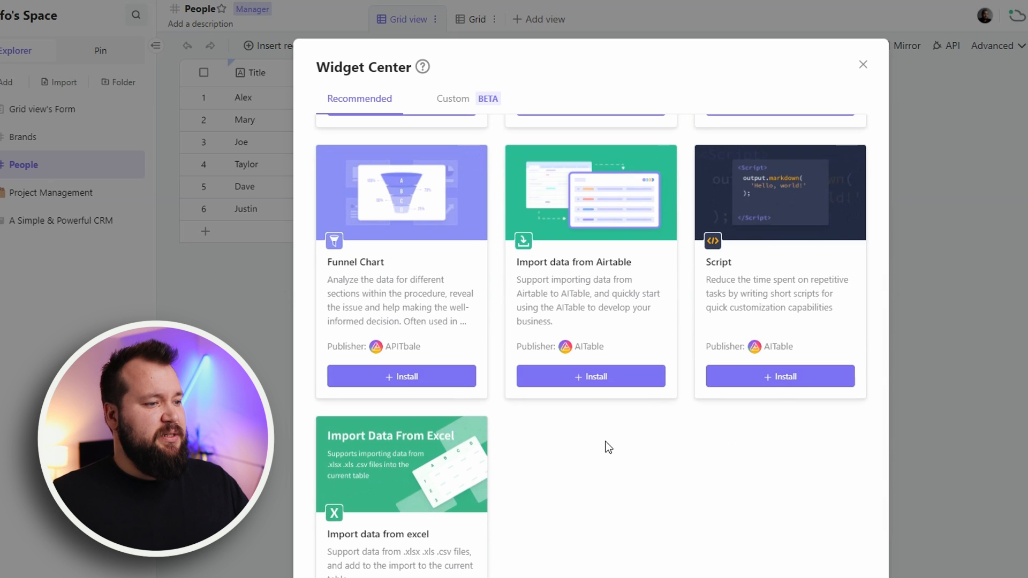
{"action": "scroll", "coordinate": [464, 327], "scroll_direction": "up", "scroll_amount": 5}
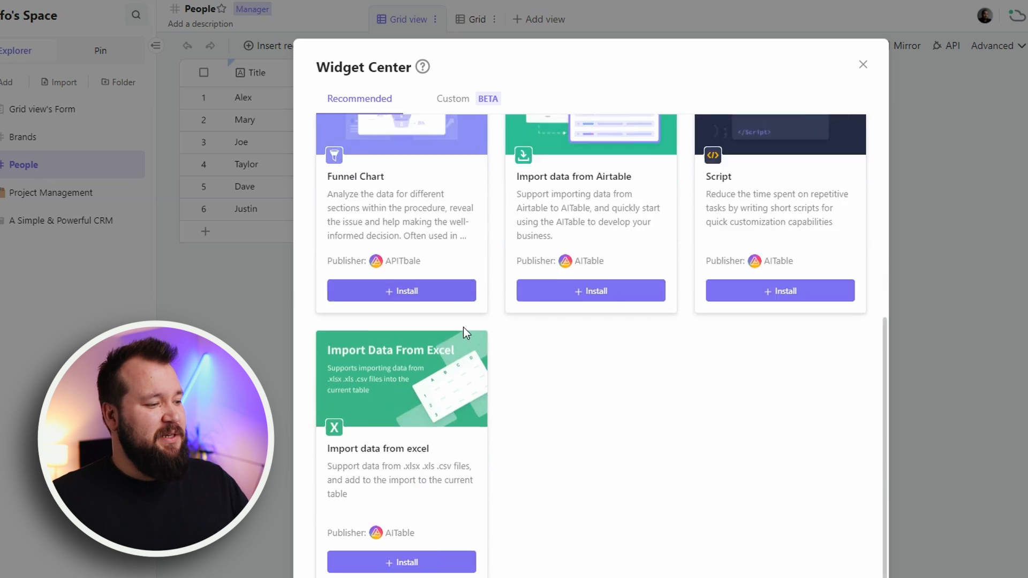
{"action": "scroll", "coordinate": [643, 246], "scroll_direction": "down", "scroll_amount": 5}
{"action": "left_click", "coordinate": [863, 64]}
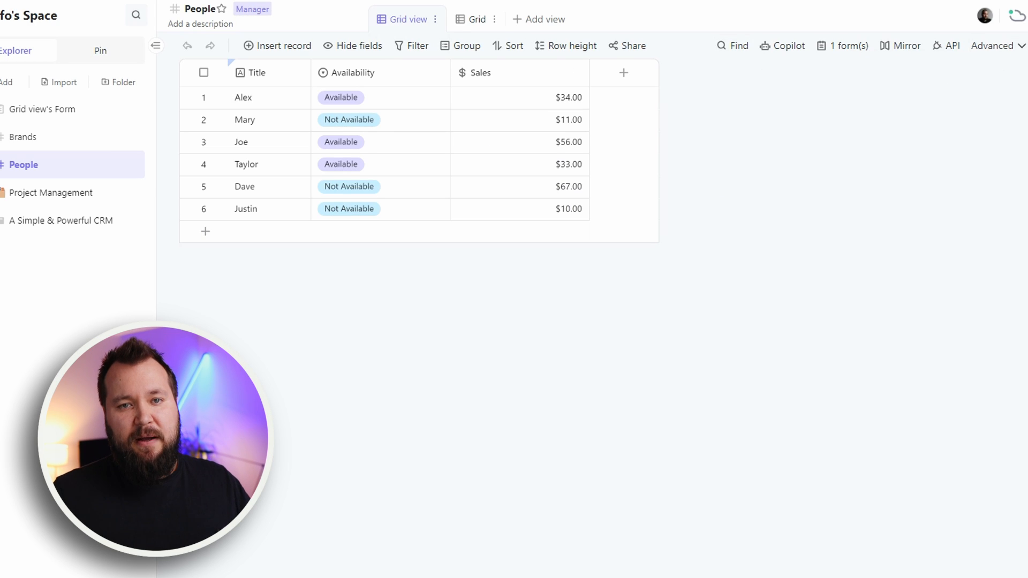
- Create a new automation for the People datasheet, review its trigger types without adding one, and close the automation panel
{"action": "left_click", "coordinate": [824, 47]}
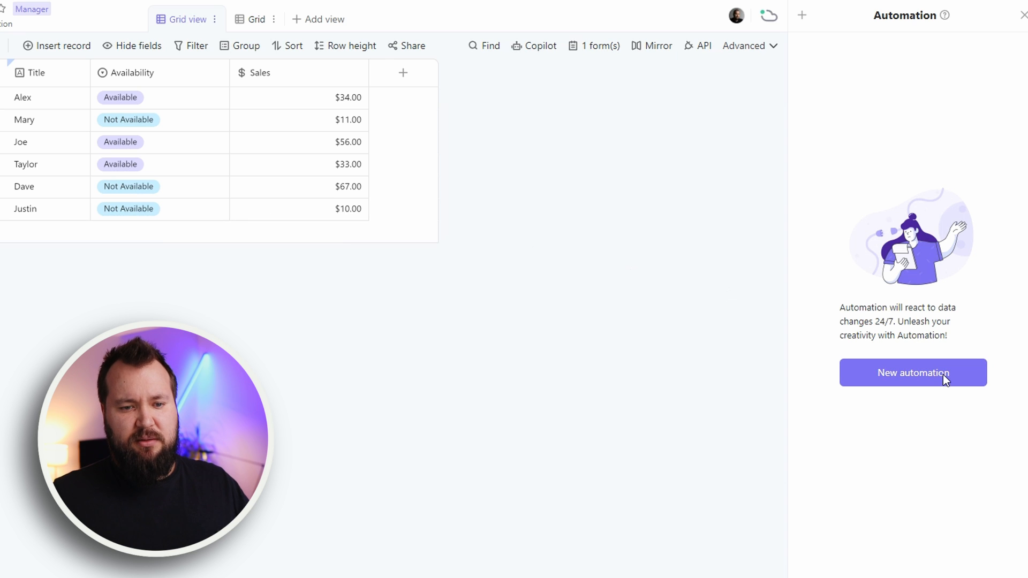
{"action": "left_click", "coordinate": [944, 375]}
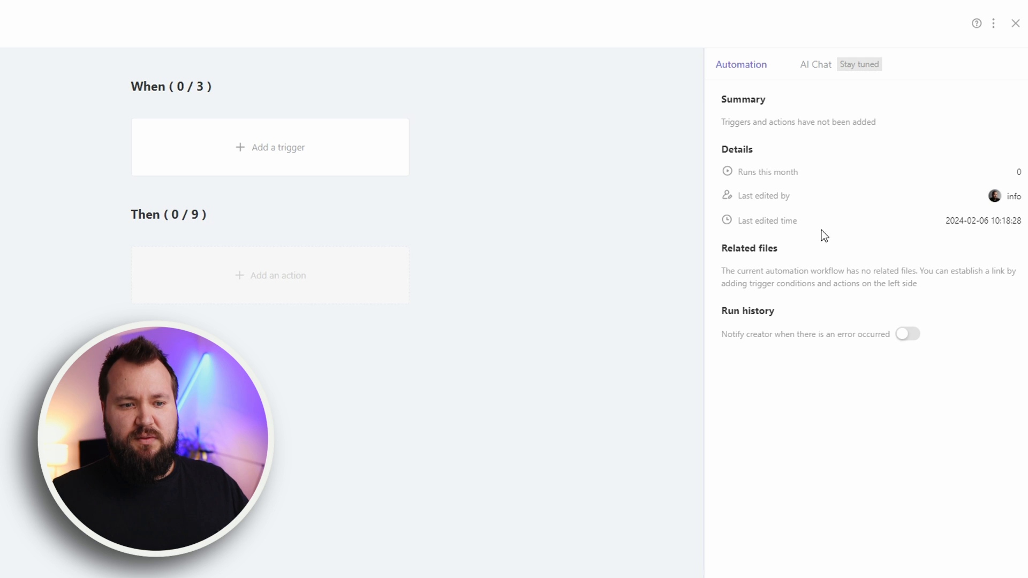
{"action": "left_click", "coordinate": [298, 150]}
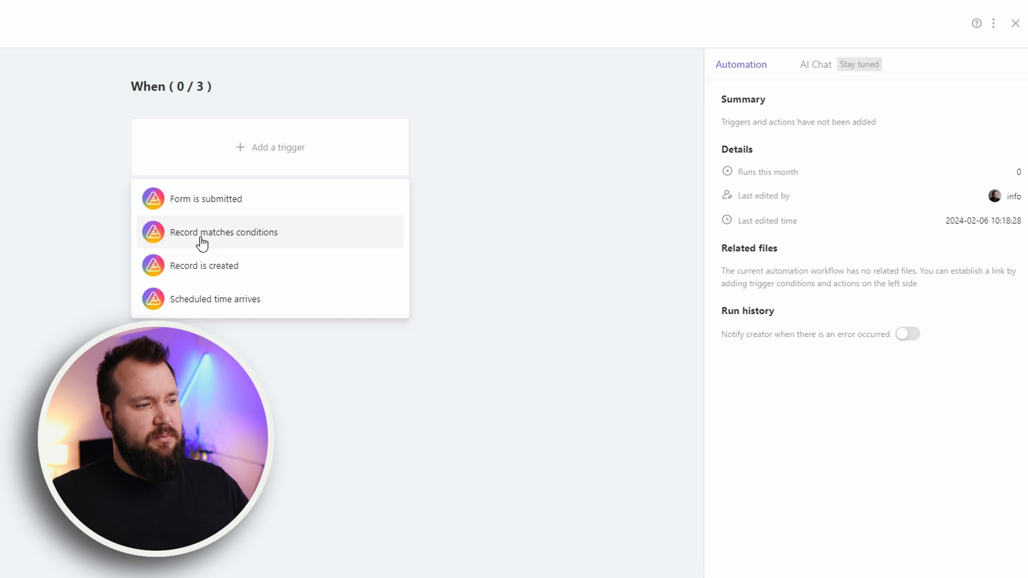
{"action": "left_click", "coordinate": [529, 292]}
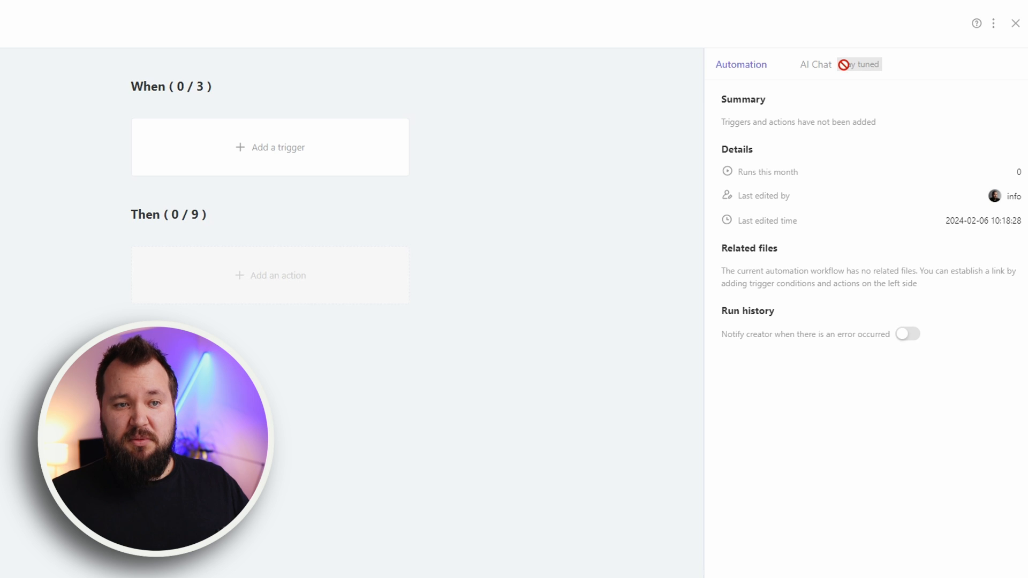
{"action": "left_click", "coordinate": [1016, 24]}
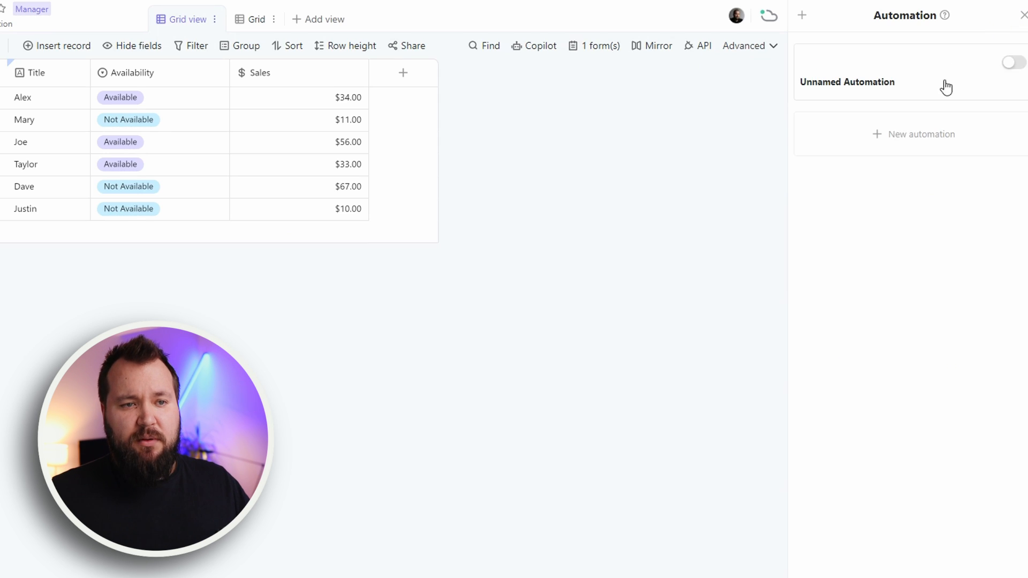
{"action": "left_click", "coordinate": [1024, 16]}
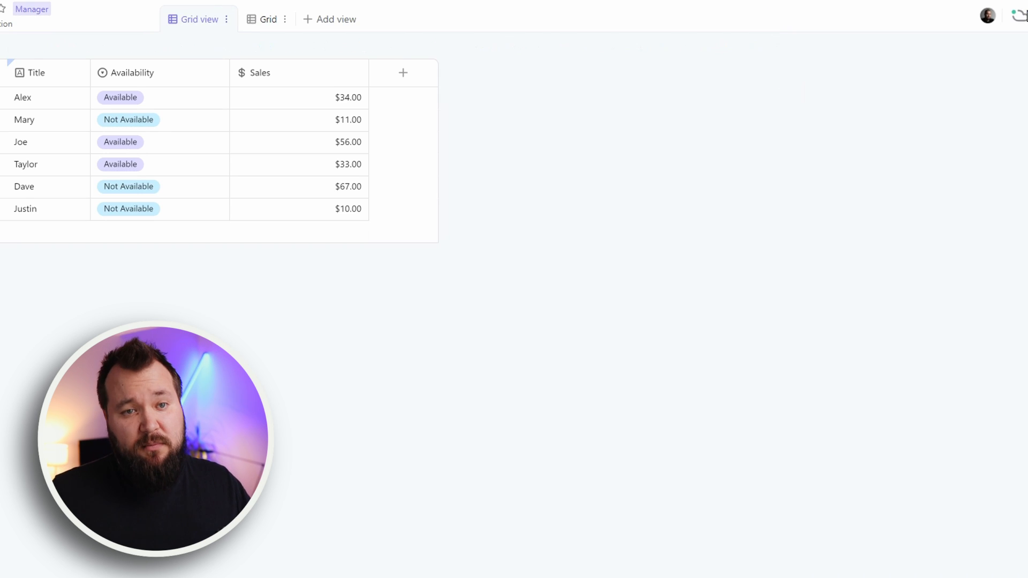
- View the Time Machine's operation history and snapshots and the Archive Box of the People datasheet, closing each
{"action": "left_click", "coordinate": [915, 48]}
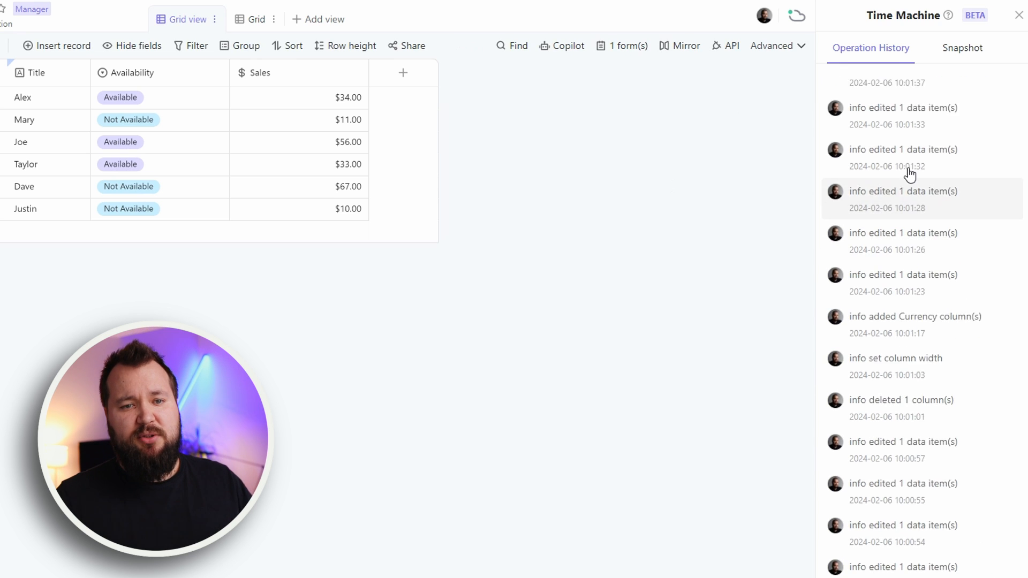
{"action": "left_click", "coordinate": [962, 48]}
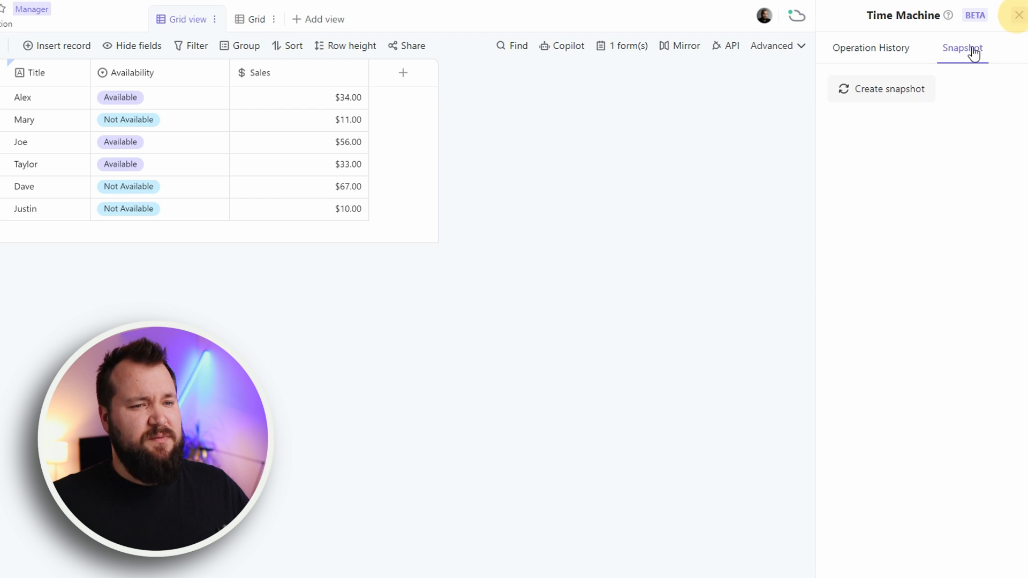
{"action": "left_click", "coordinate": [1016, 16]}
{"action": "left_click", "coordinate": [1016, 51]}
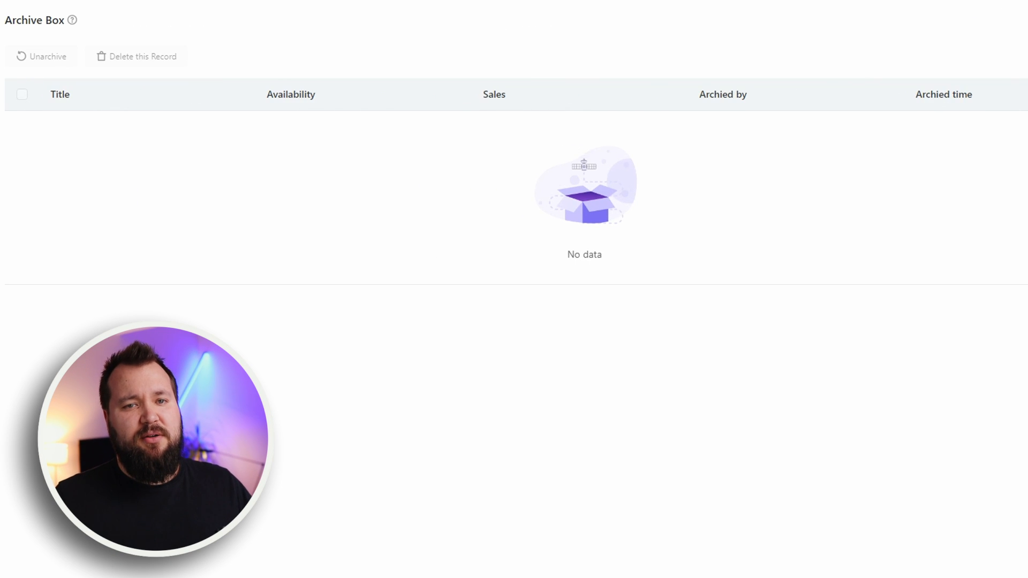
{"action": "left_click", "coordinate": [1027, 20]}
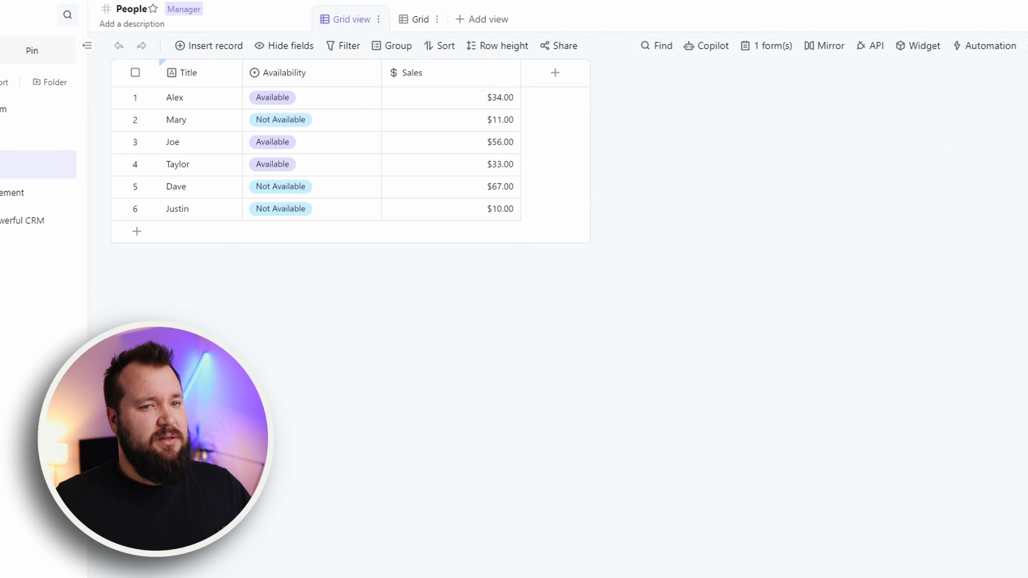
- Review the view types that can be added to the People datasheet, including Gallery, Kanban, Gantt, Calendar and Architecture
{"action": "left_click", "coordinate": [473, 23]}
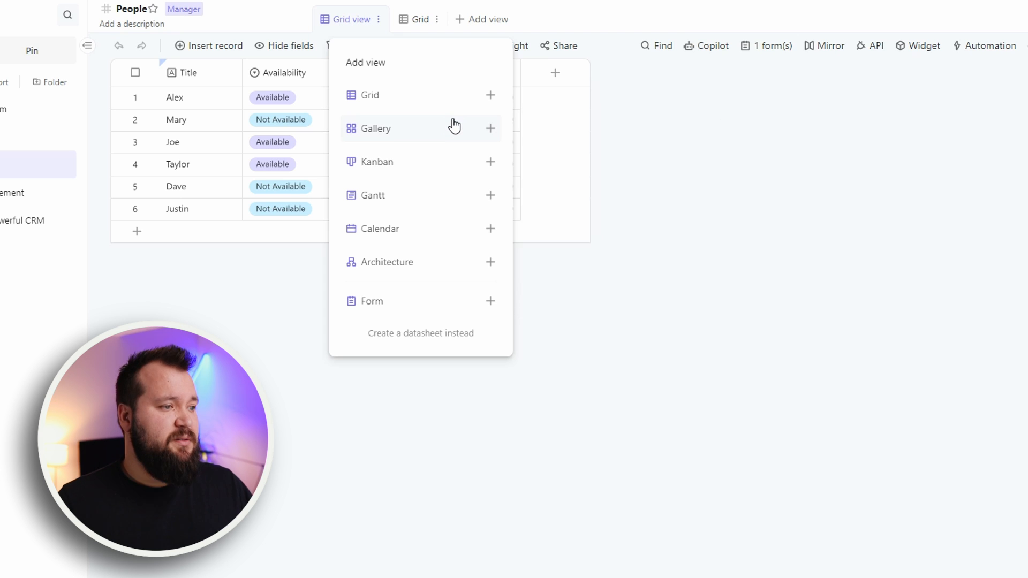
{"action": "mouse_move", "coordinate": [455, 128]}
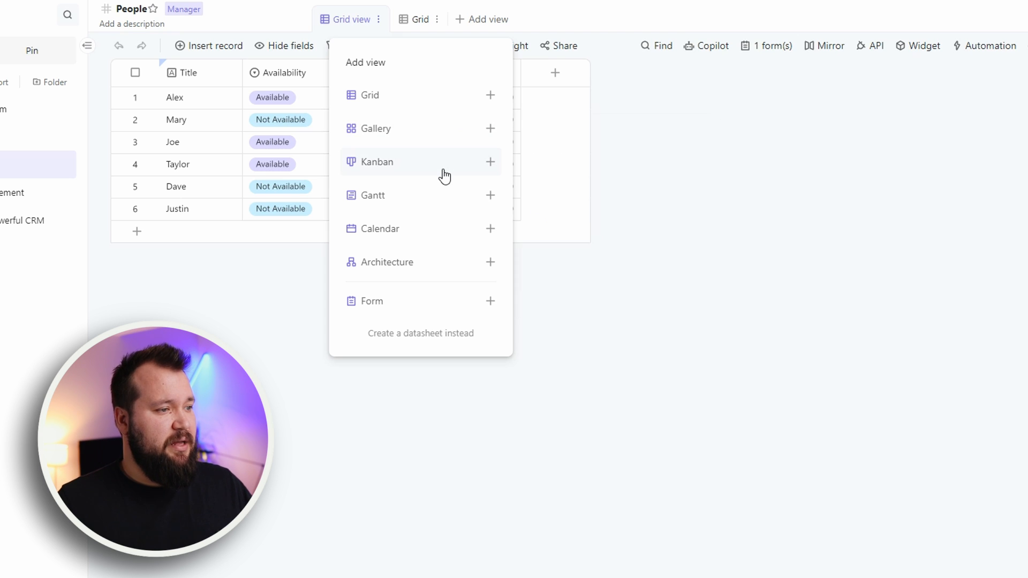
{"action": "mouse_move", "coordinate": [445, 176]}
{"action": "mouse_move", "coordinate": [439, 205]}
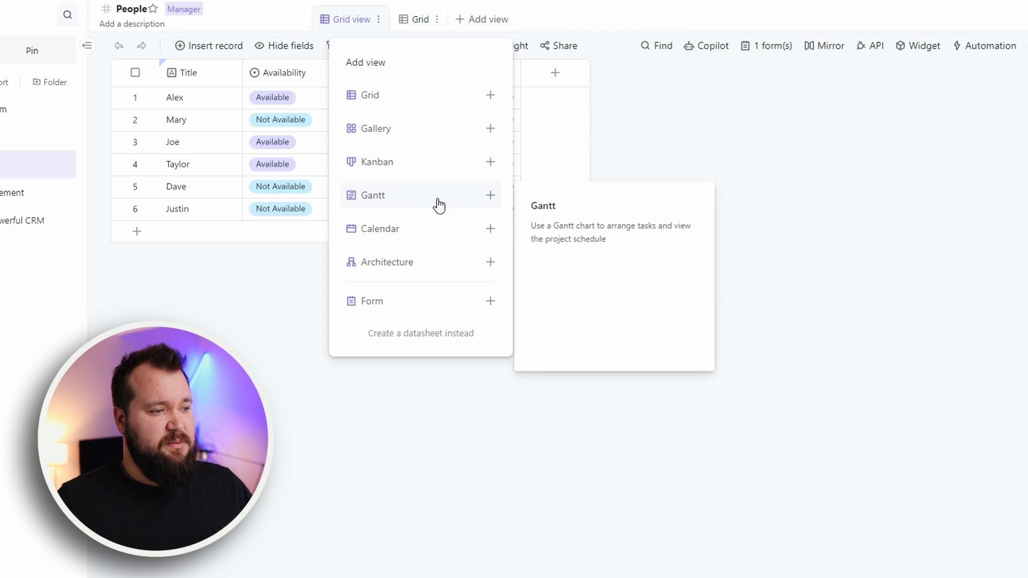
{"action": "mouse_move", "coordinate": [440, 241]}
{"action": "mouse_move", "coordinate": [442, 264]}
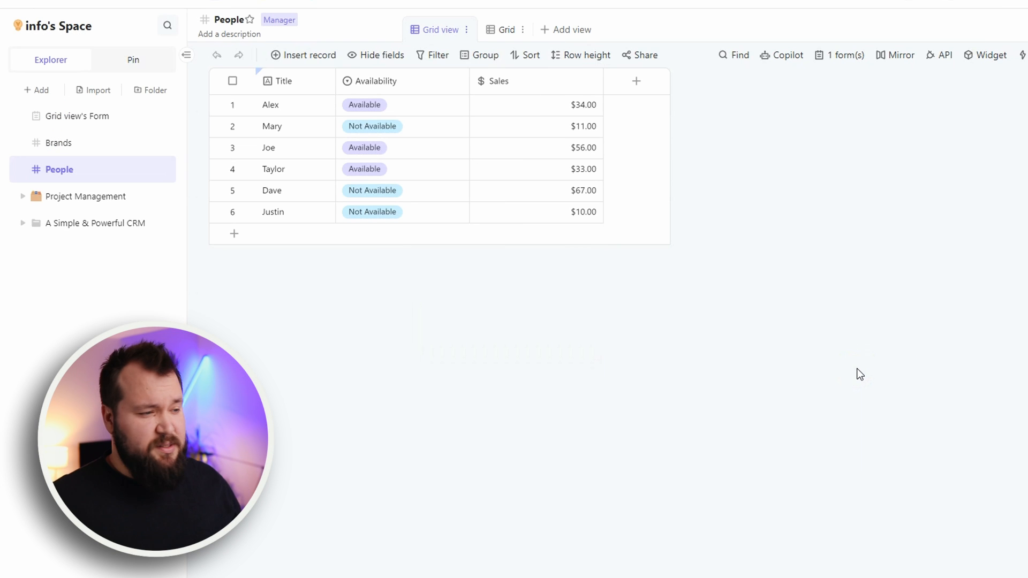
- Add an Architecture view to the People datasheet and create the two-way link field that determines its hierarchy
{"action": "left_click", "coordinate": [555, 39]}
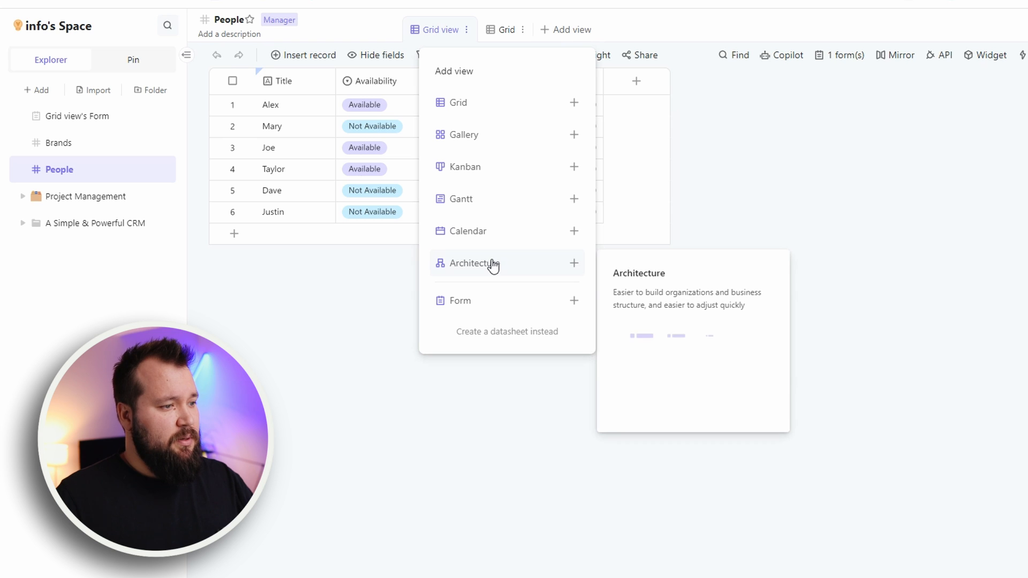
{"action": "left_click", "coordinate": [574, 262]}
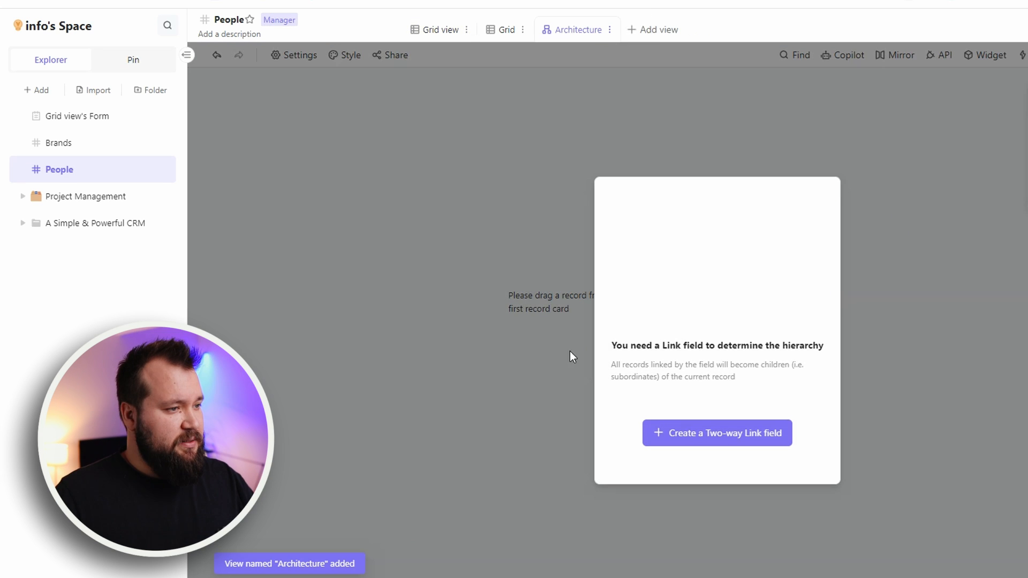
{"action": "left_click_drag", "start_coordinate": [613, 347], "coordinate": [803, 366]}
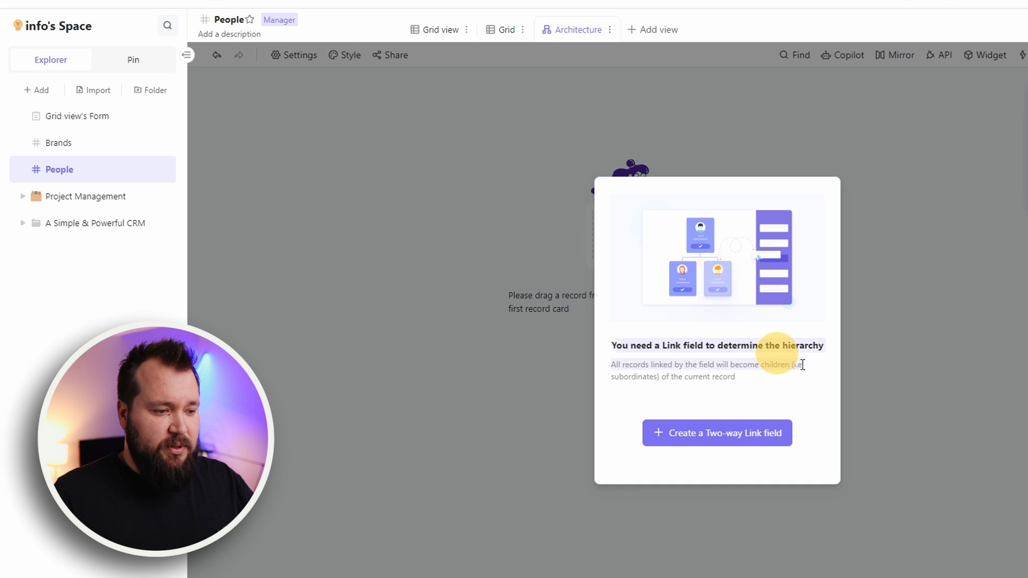
{"action": "left_click", "coordinate": [695, 434]}
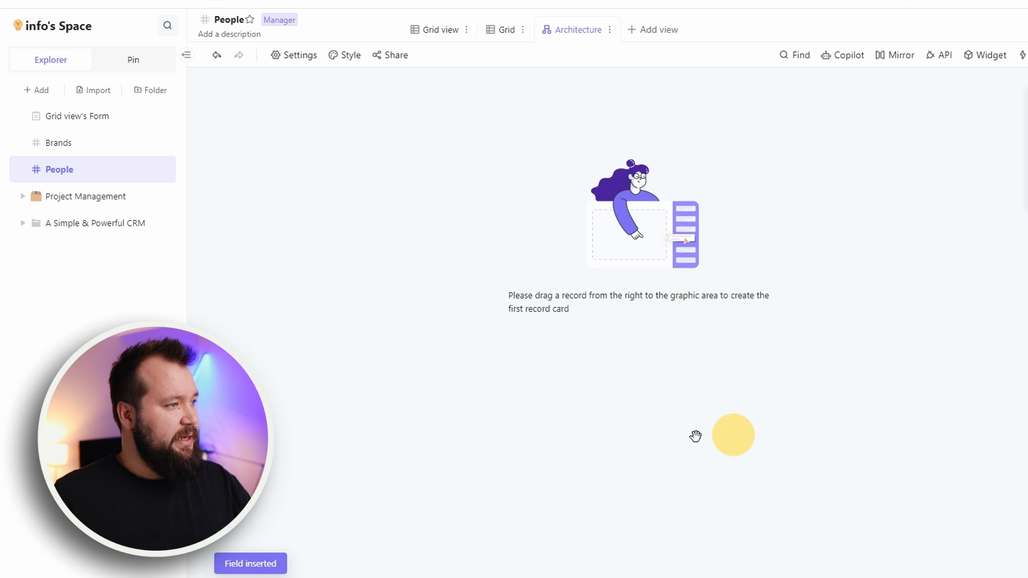
- Inspect the Two-way Link field's settings in the second grid view and close them without changes
{"action": "left_click", "coordinate": [492, 38]}
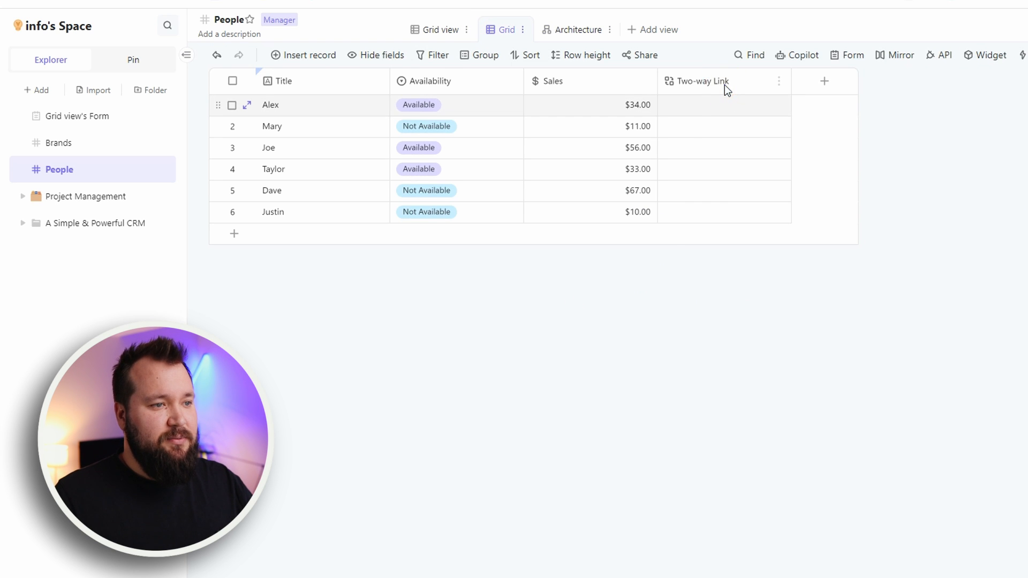
{"action": "double_click", "coordinate": [725, 84]}
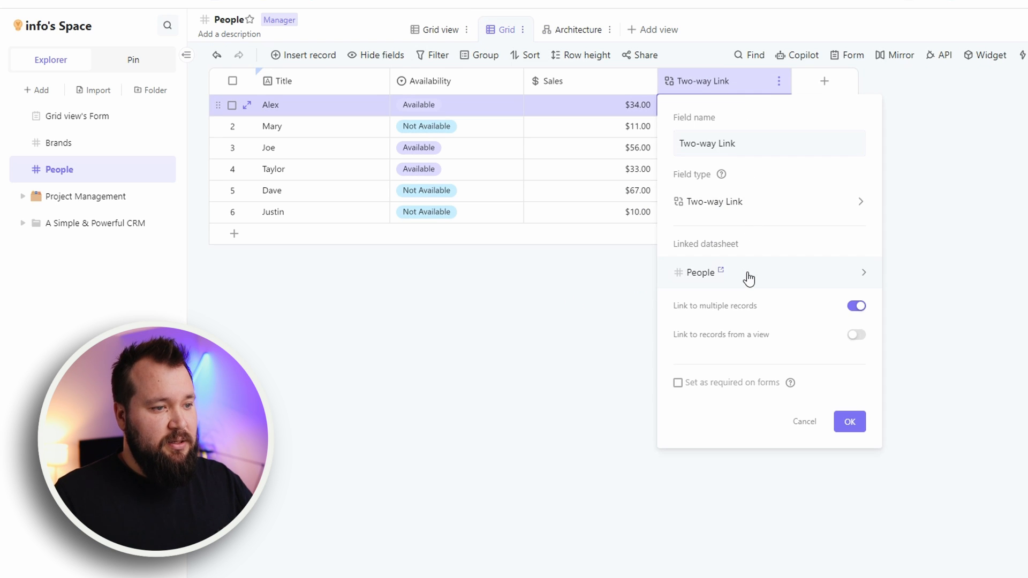
{"action": "left_click", "coordinate": [394, 356]}
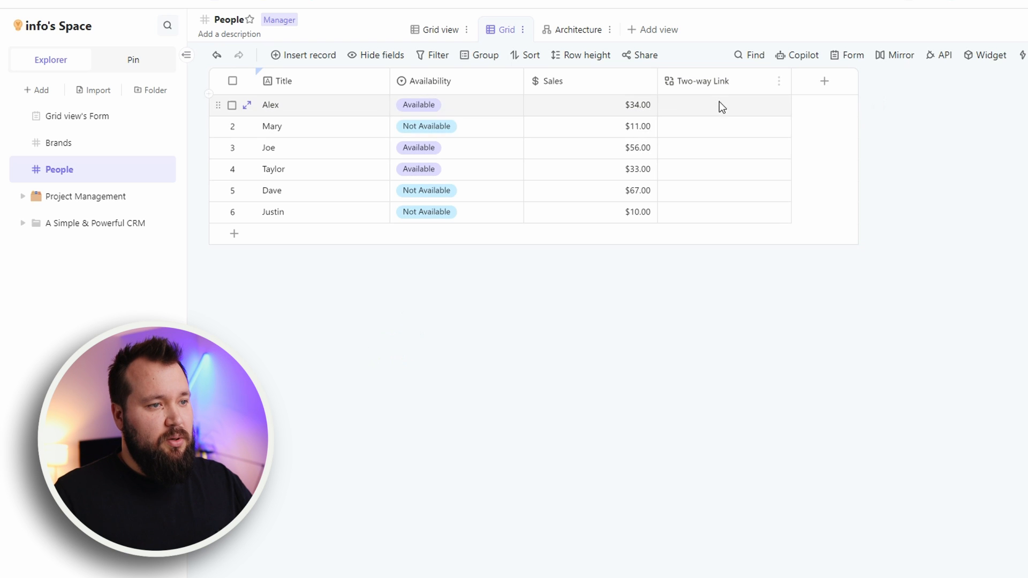
- Copy the title of record 2 into the Two-way Link cells of records 1 and 3
{"action": "left_click", "coordinate": [706, 111]}
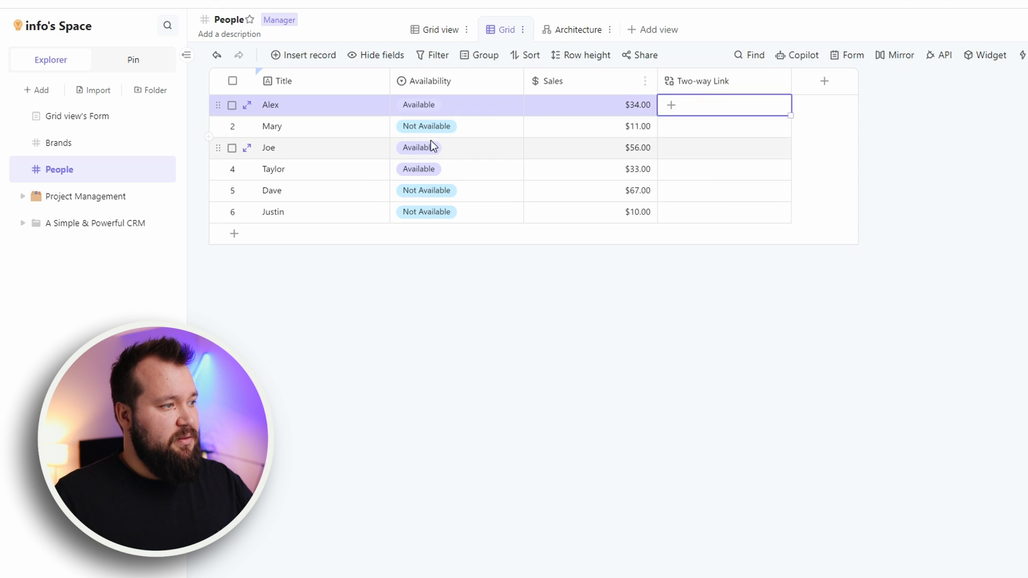
{"action": "left_click", "coordinate": [348, 129]}
{"action": "key", "text": "ctrl+c"}
{"action": "left_click", "coordinate": [715, 108]}
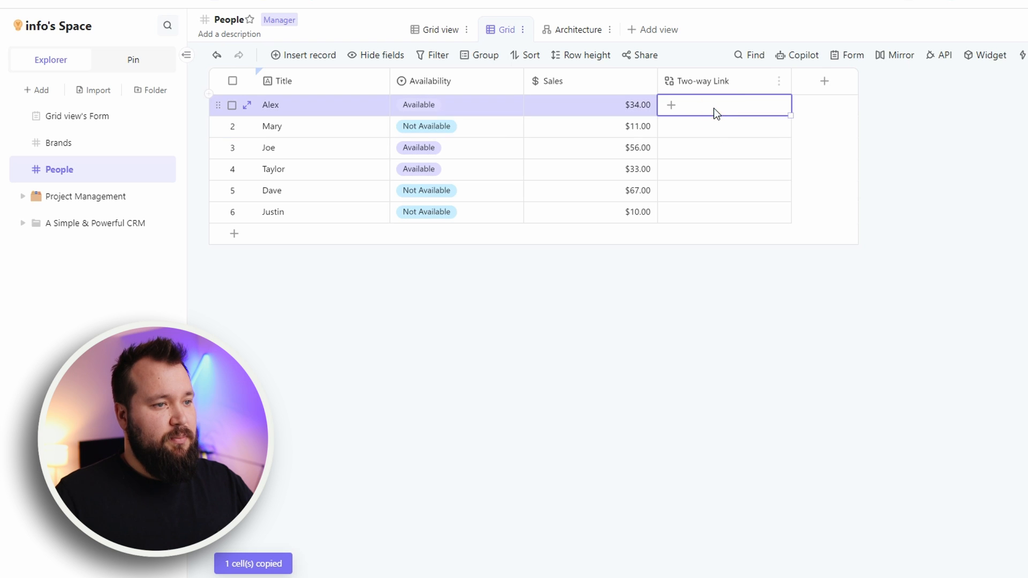
{"action": "key", "text": "ctrl+v"}
{"action": "left_click", "coordinate": [715, 128]}
{"action": "left_click", "coordinate": [712, 147]}
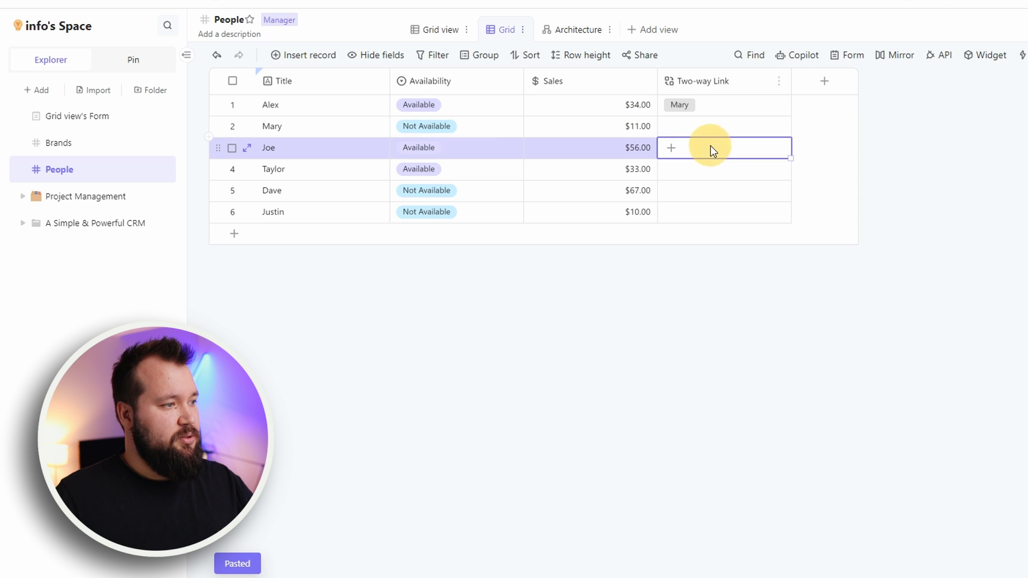
{"action": "key", "text": "ctrl+v"}
- Fill the Two-way Link cell of record 2 with record 4's title, and that of record 4 with record 6's title
{"action": "left_click", "coordinate": [381, 171]}
{"action": "key", "text": "ctrl+c"}
{"action": "left_click", "coordinate": [691, 132]}
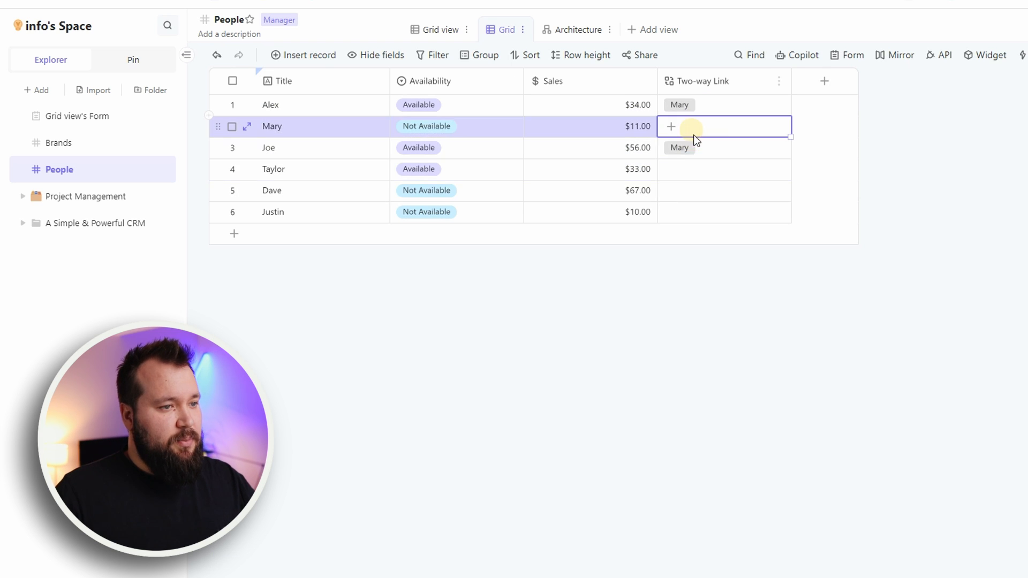
{"action": "key", "text": "ctrl+v"}
{"action": "left_click", "coordinate": [307, 212]}
{"action": "key", "text": "ctrl+c"}
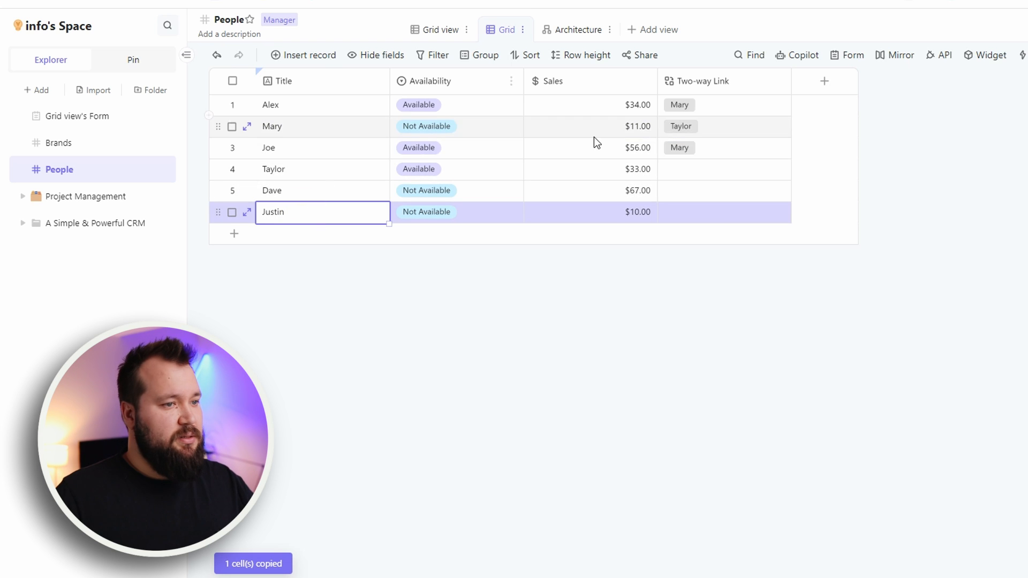
{"action": "left_click", "coordinate": [692, 172]}
{"action": "key", "text": "ctrl+v"}
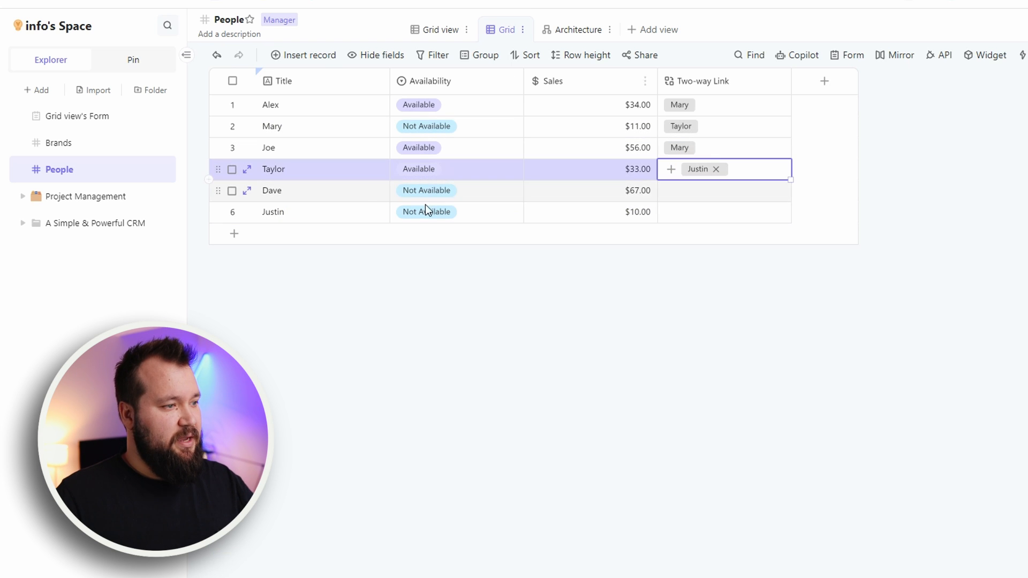
- Copy the title of record 5 into its own Two-way Link cell
{"action": "left_click", "coordinate": [321, 191]}
{"action": "left_click", "coordinate": [310, 191]}
{"action": "key", "text": "ctrl+c"}
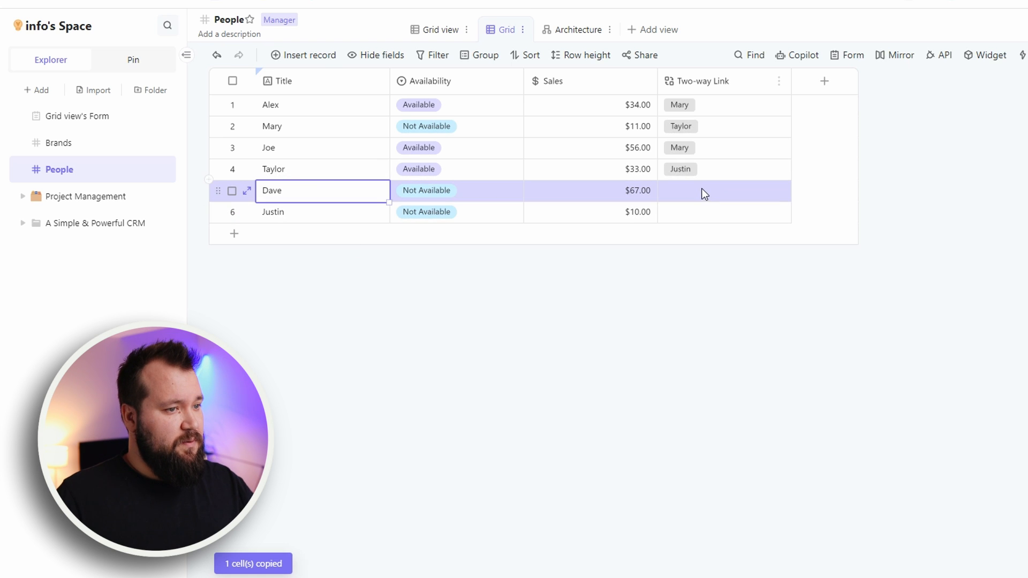
{"action": "left_click", "coordinate": [702, 189]}
{"action": "key", "text": "ctrl+v"}
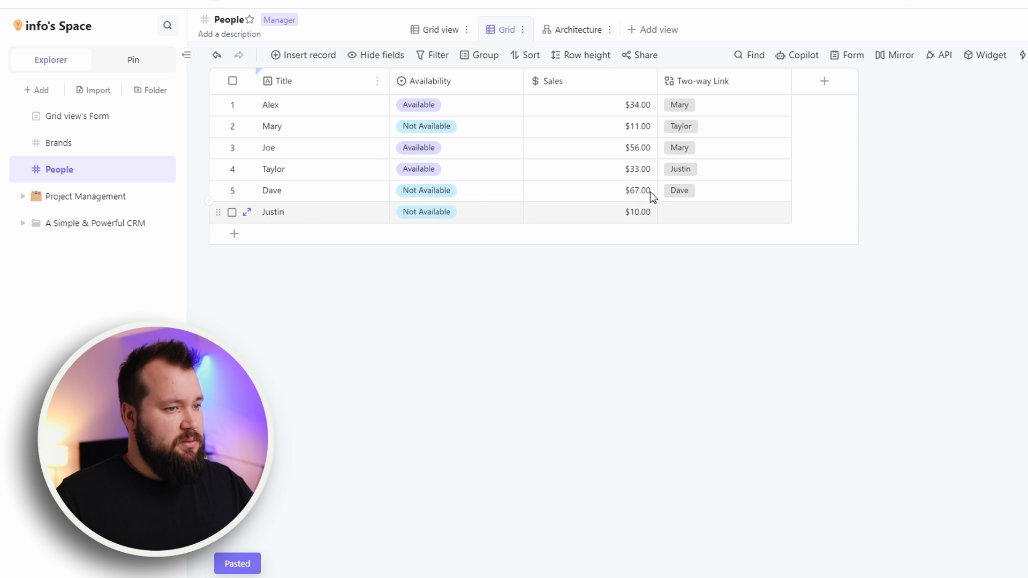
- Copy record 5's Two-way Link value into the Two-way Link cell of record 6
{"action": "left_click", "coordinate": [727, 191]}
{"action": "key", "text": "ctrl+c"}
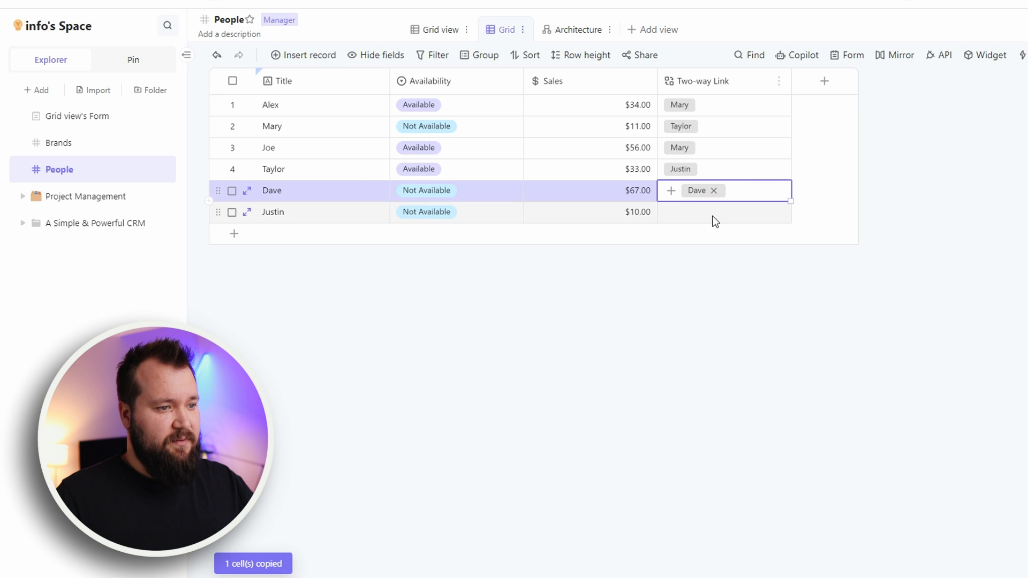
{"action": "left_click", "coordinate": [714, 217]}
{"action": "key", "text": "ctrl+v"}
{"action": "left_click", "coordinate": [708, 258]}
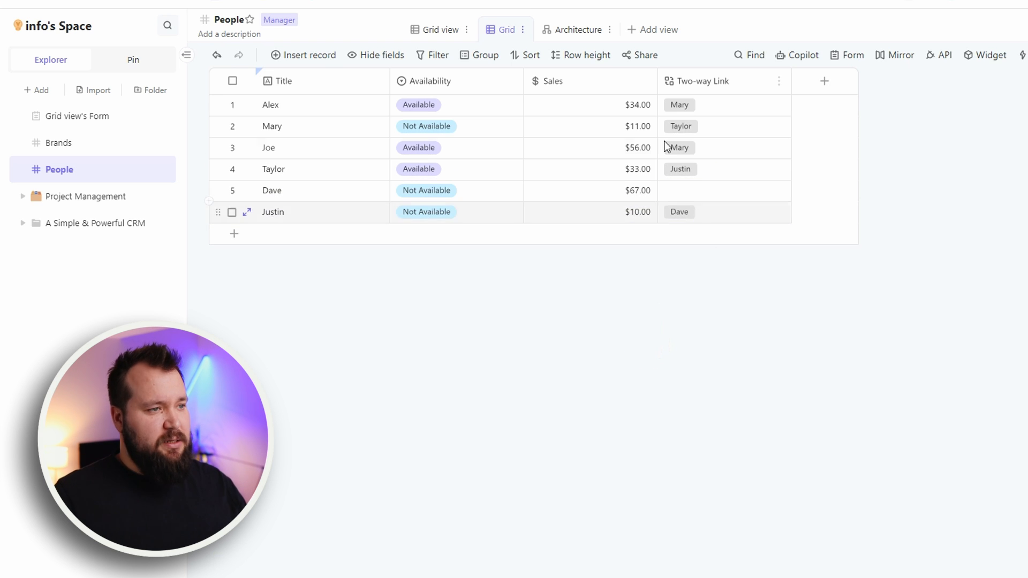
- Open the Architecture view and examine the chart of linked records in its horizontal and vertical layouts
{"action": "left_click", "coordinate": [578, 31]}
{"action": "left_click", "coordinate": [276, 56]}
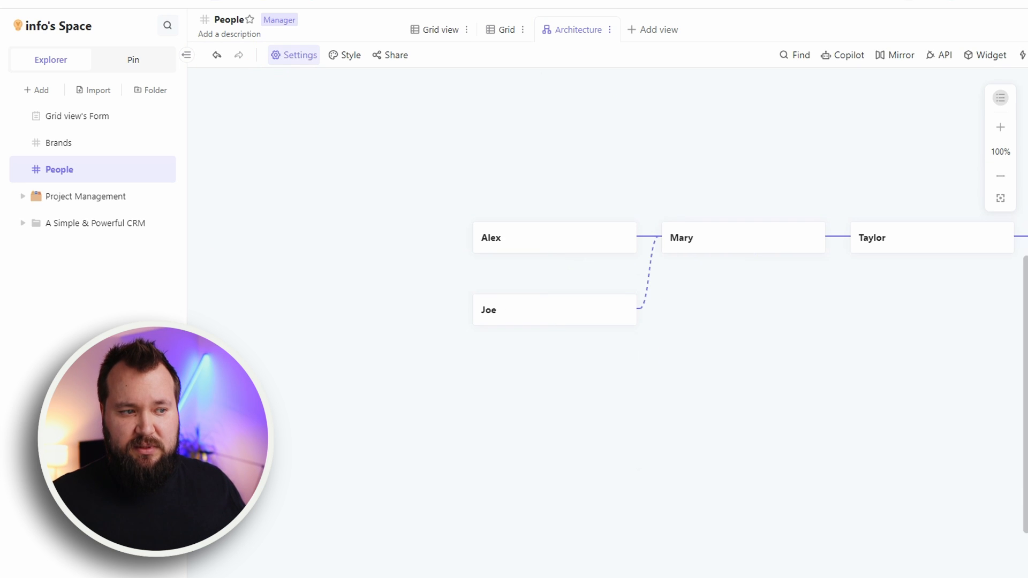
{"action": "left_click_drag", "start_coordinate": [931, 345], "coordinate": [812, 337]}
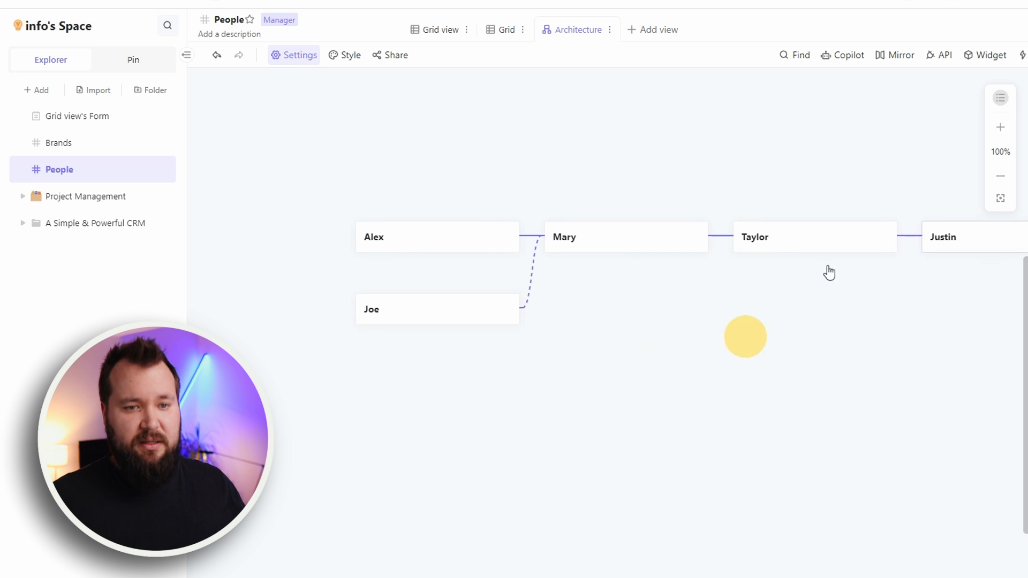
{"action": "mouse_move", "coordinate": [751, 303]}
{"action": "left_mouse_down"}
{"action": "mouse_move", "coordinate": [608, 210]}
{"action": "mouse_move", "coordinate": [509, 191]}
{"action": "left_mouse_up"}
{"action": "left_click_drag", "start_coordinate": [771, 179], "coordinate": [589, 179]}
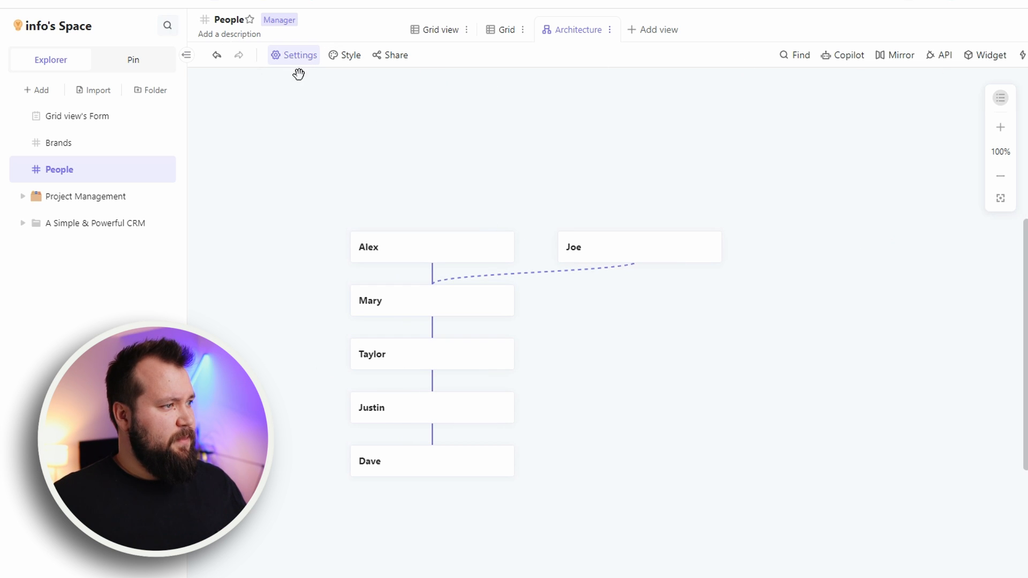
{"action": "left_click", "coordinate": [447, 38]}
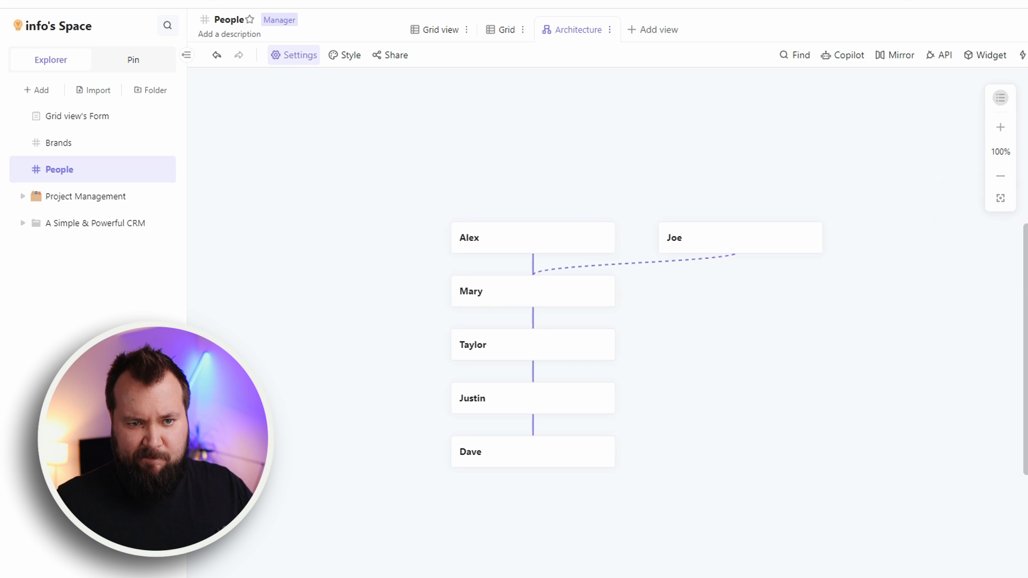
{"action": "left_click_drag", "start_coordinate": [557, 291], "coordinate": [730, 335]}
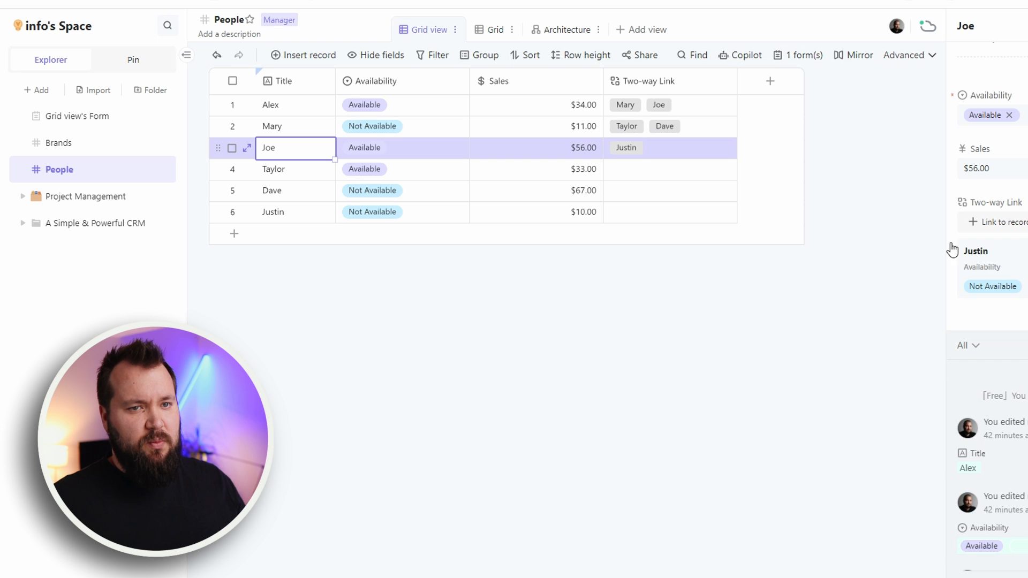
- Examine which records are linked to records 1, 2 and 3 in the first grid view
{"action": "left_click", "coordinate": [722, 341]}
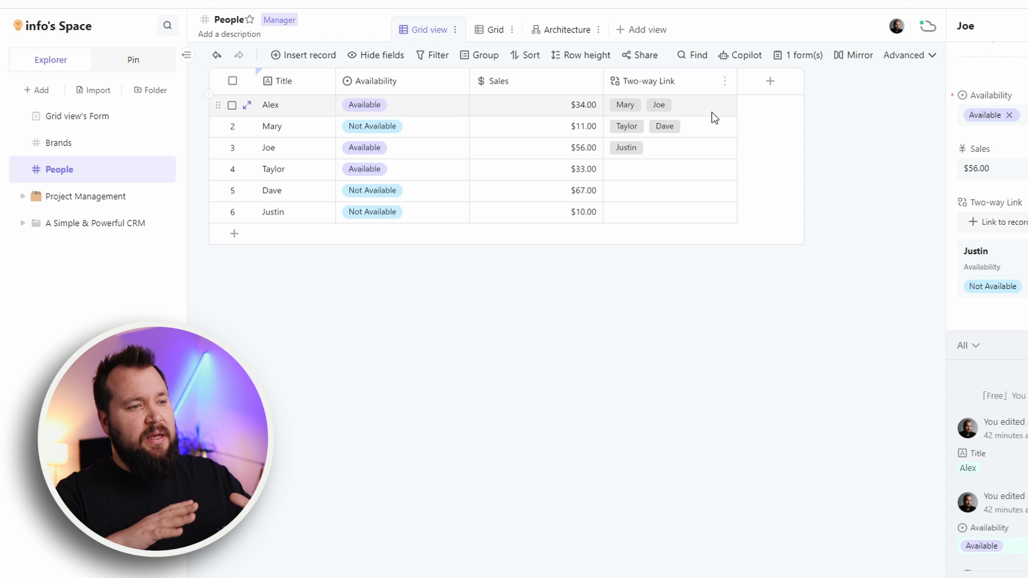
{"action": "left_click", "coordinate": [683, 84]}
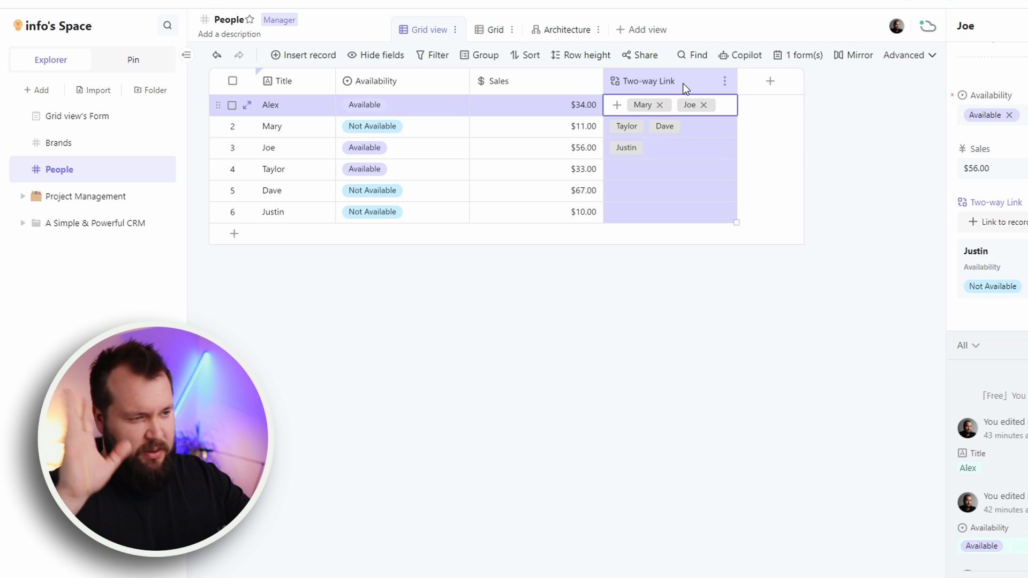
{"action": "left_click", "coordinate": [788, 437]}
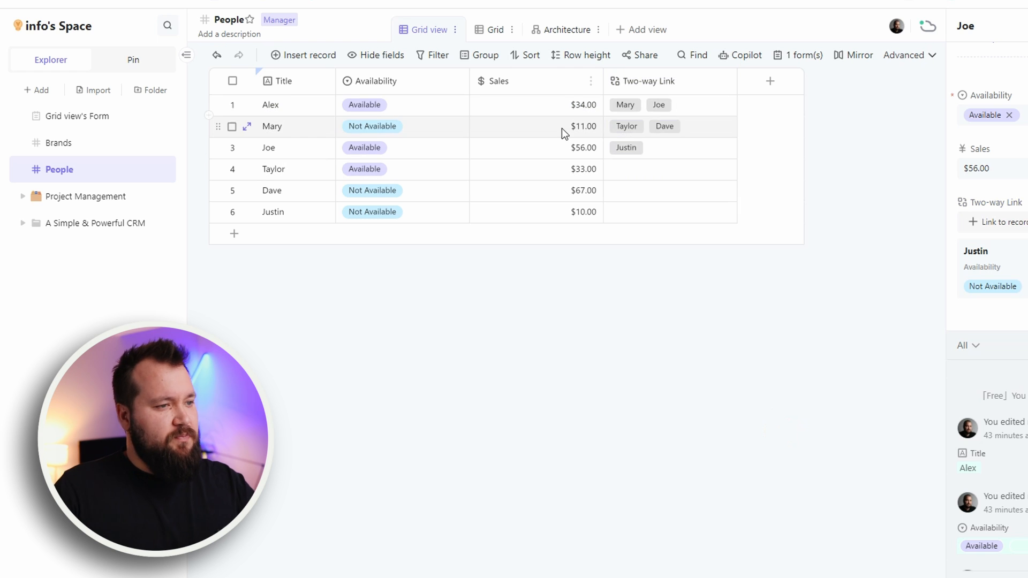
{"action": "left_click", "coordinate": [283, 102]}
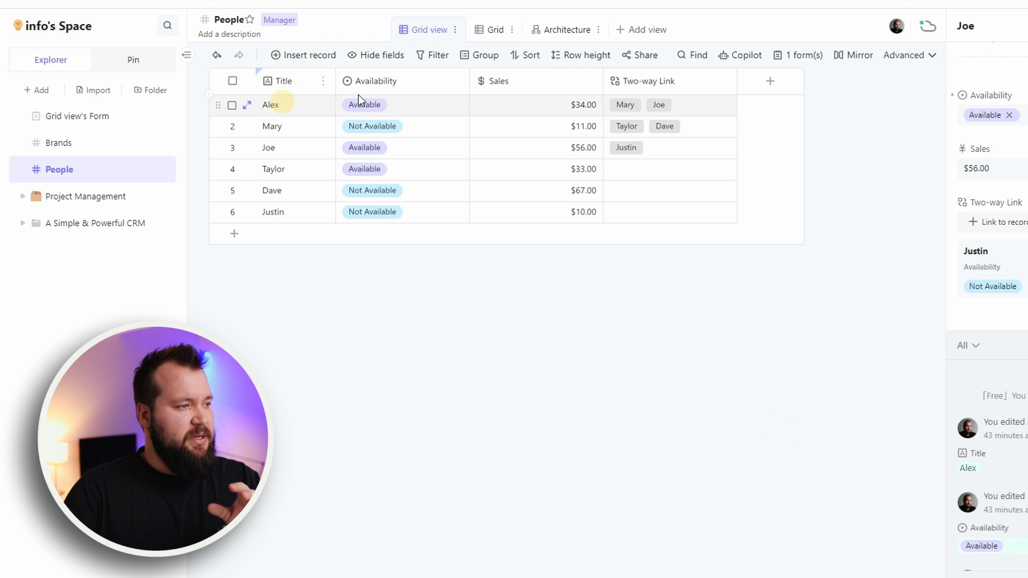
{"action": "left_click", "coordinate": [697, 107]}
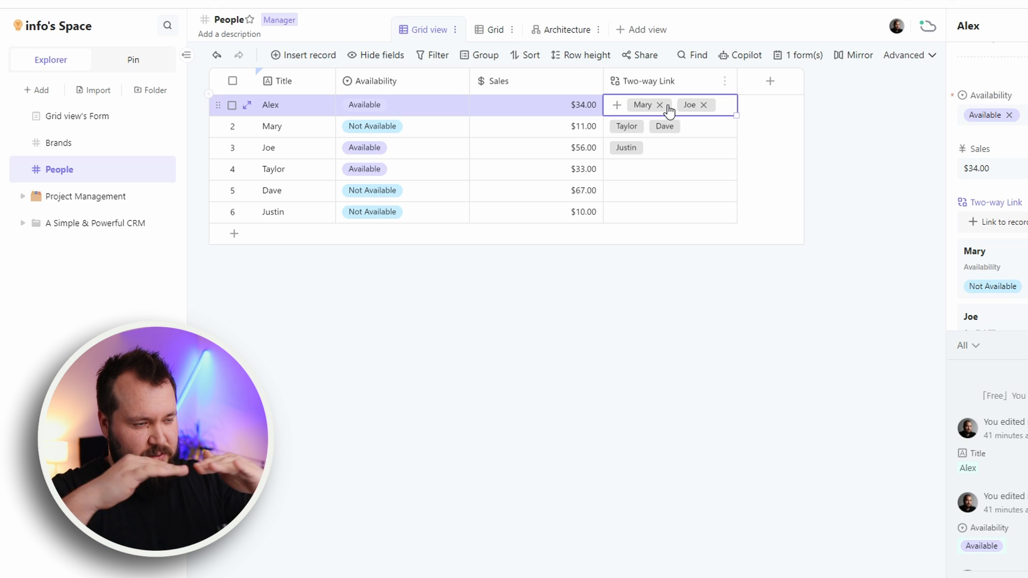
{"action": "left_click", "coordinate": [516, 299]}
{"action": "left_click", "coordinate": [299, 124]}
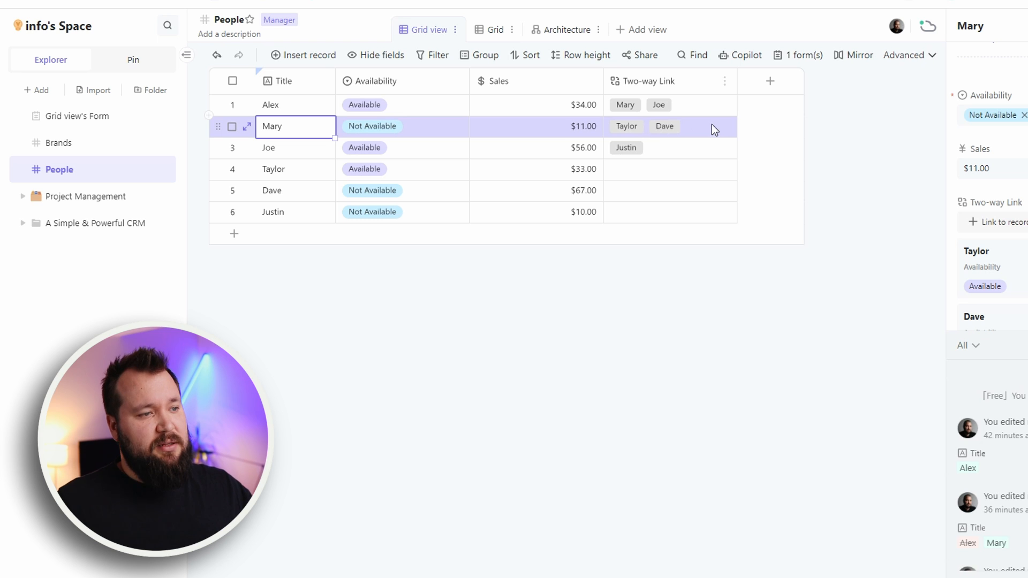
{"action": "left_click", "coordinate": [288, 153]}
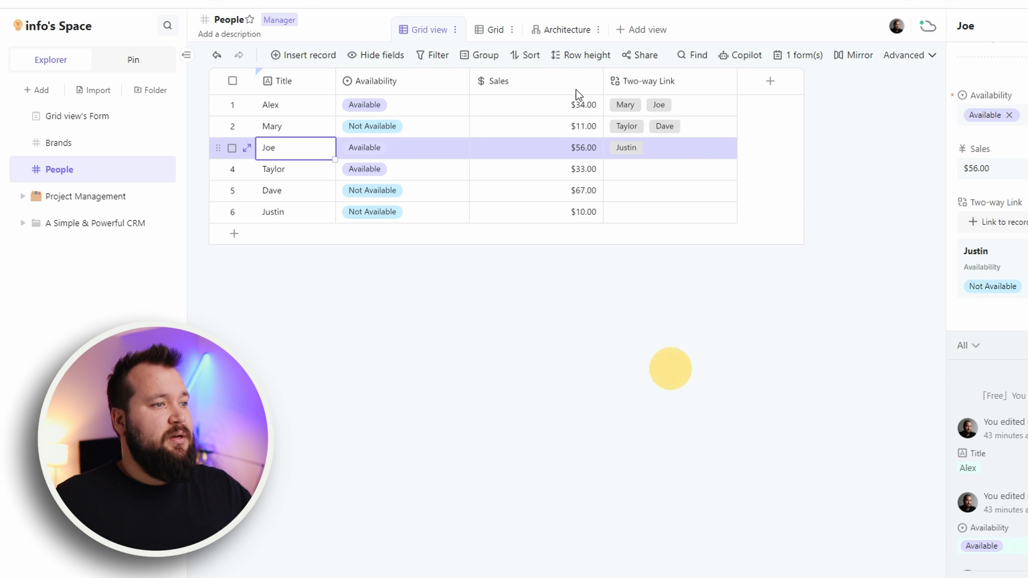
- Add a blank child record beneath record 2 in the Architecture view and leave its title empty
{"action": "left_click", "coordinate": [567, 32]}
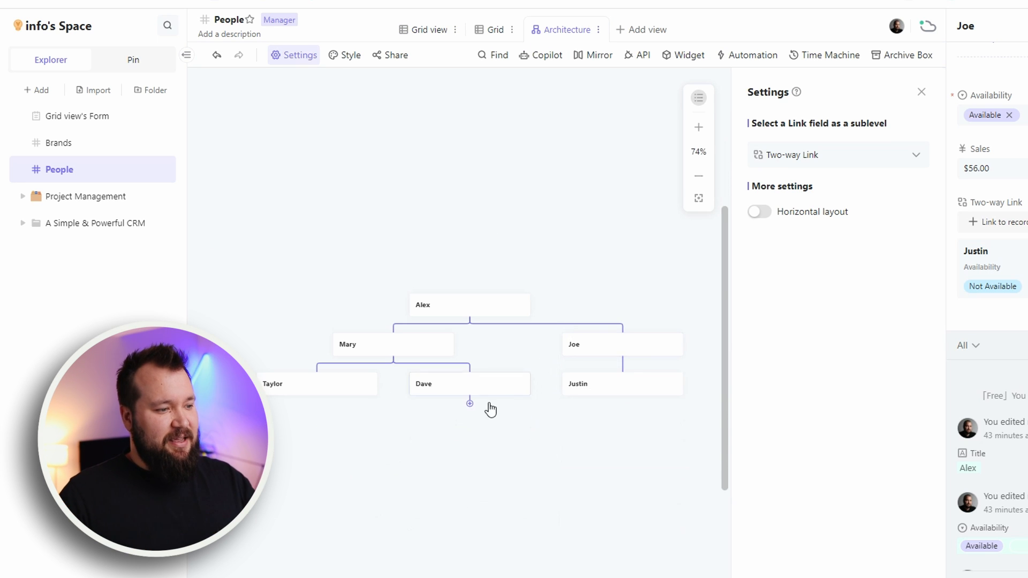
{"action": "left_click", "coordinate": [394, 365]}
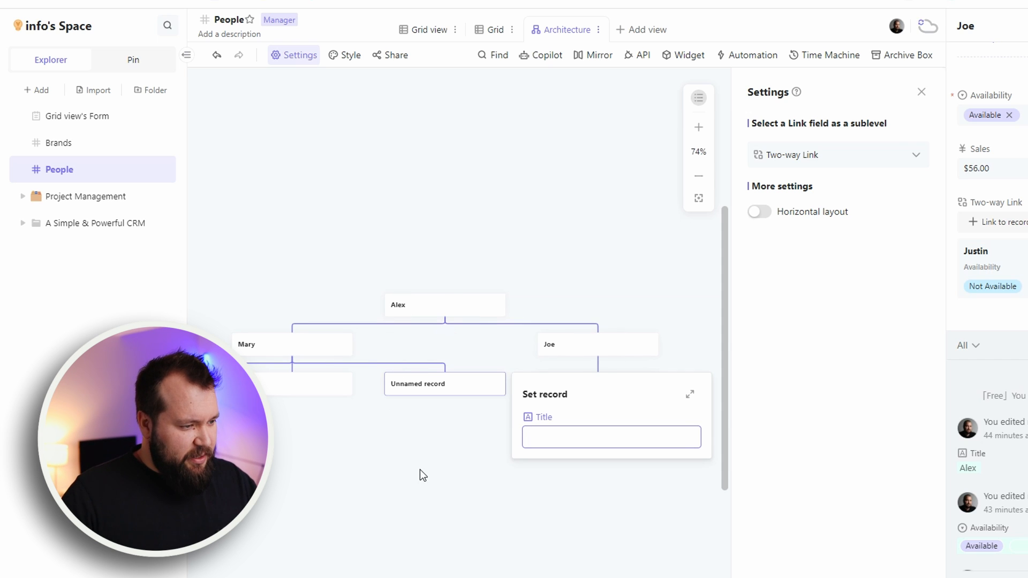
{"action": "left_click", "coordinate": [414, 456]}
{"action": "left_click_drag", "start_coordinate": [462, 417], "coordinate": [523, 335]}
{"action": "scroll", "coordinate": [386, 400], "scroll_direction": "up", "scroll_amount": 5}
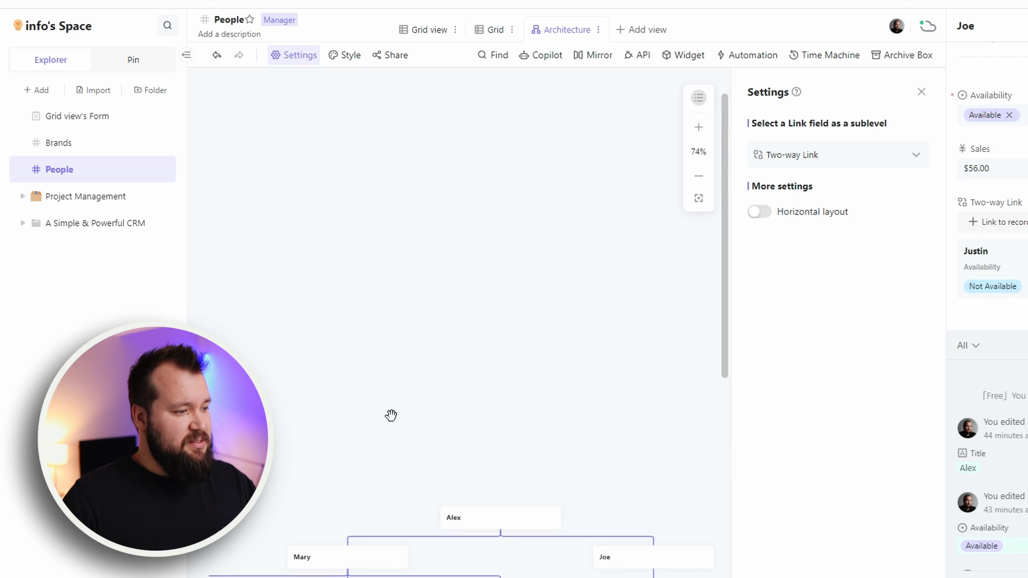
{"action": "scroll", "coordinate": [391, 415], "scroll_direction": "down", "scroll_amount": 5}
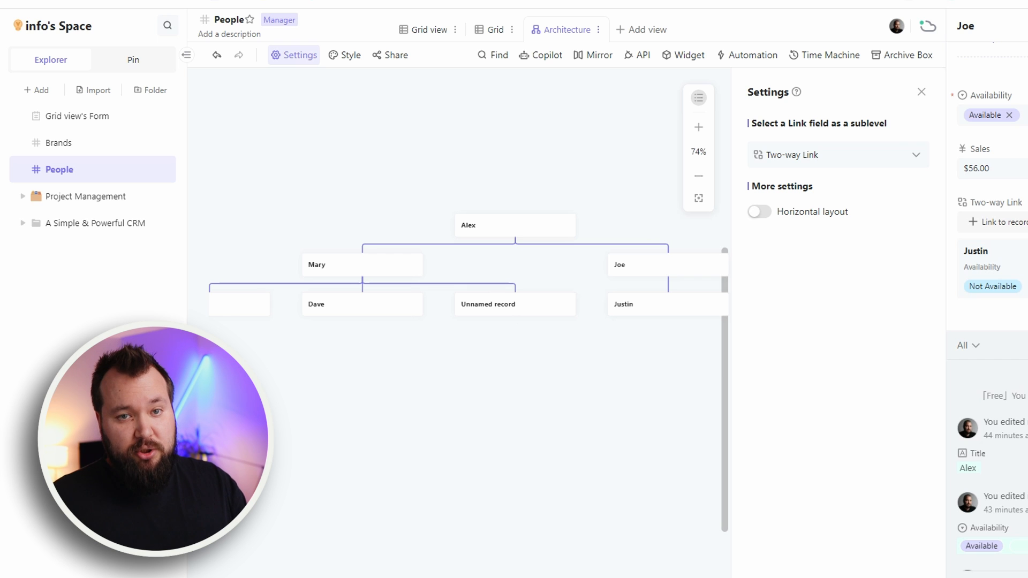
{"action": "key", "text": "Escape"}
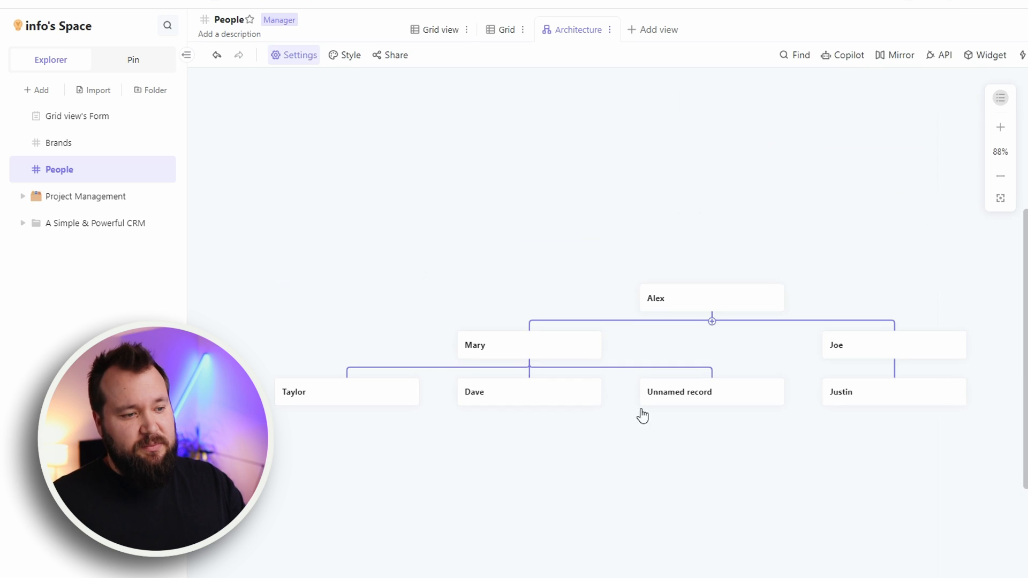
{"action": "left_click_drag", "start_coordinate": [682, 471], "coordinate": [651, 403]}
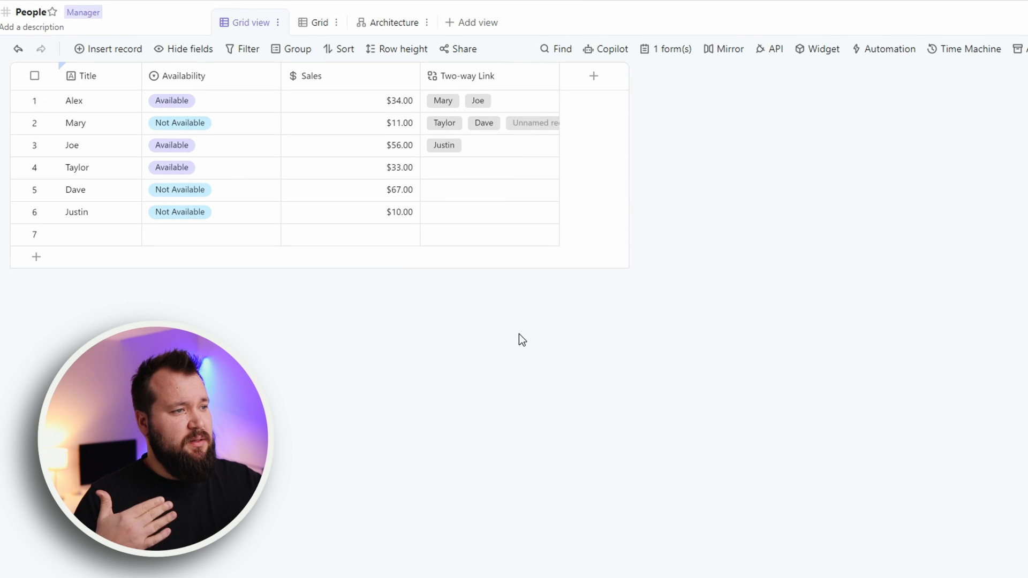
- Add a Long text field to the first grid view and set the Sales field's currency symbol to £
{"action": "left_click", "coordinate": [588, 85]}
{"action": "left_click", "coordinate": [684, 207]}
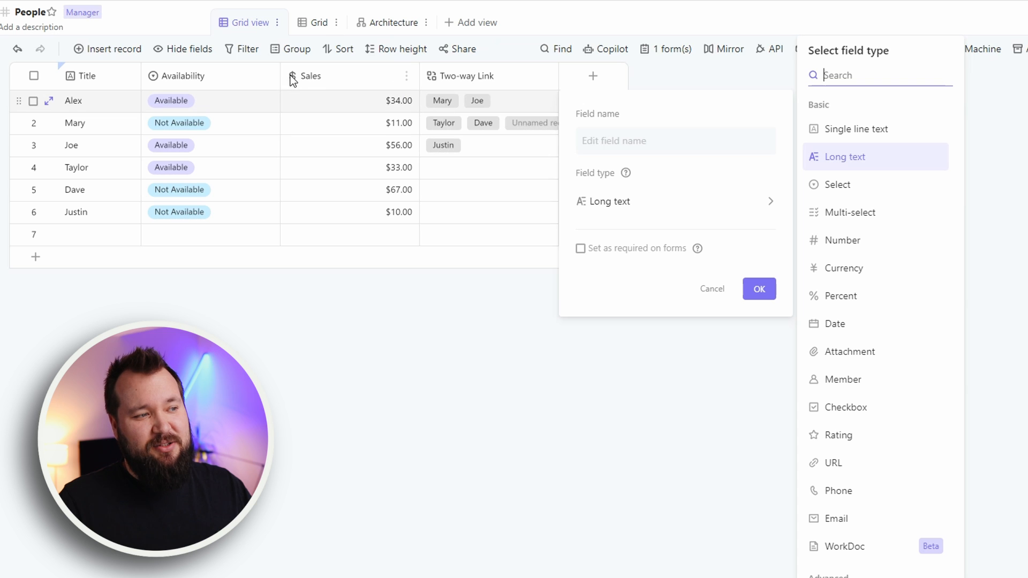
{"action": "left_click", "coordinate": [349, 75]}
{"action": "left_click", "coordinate": [349, 75]}
{"action": "left_click_drag", "start_coordinate": [323, 275], "coordinate": [278, 271]}
{"action": "type", "text": "£"}
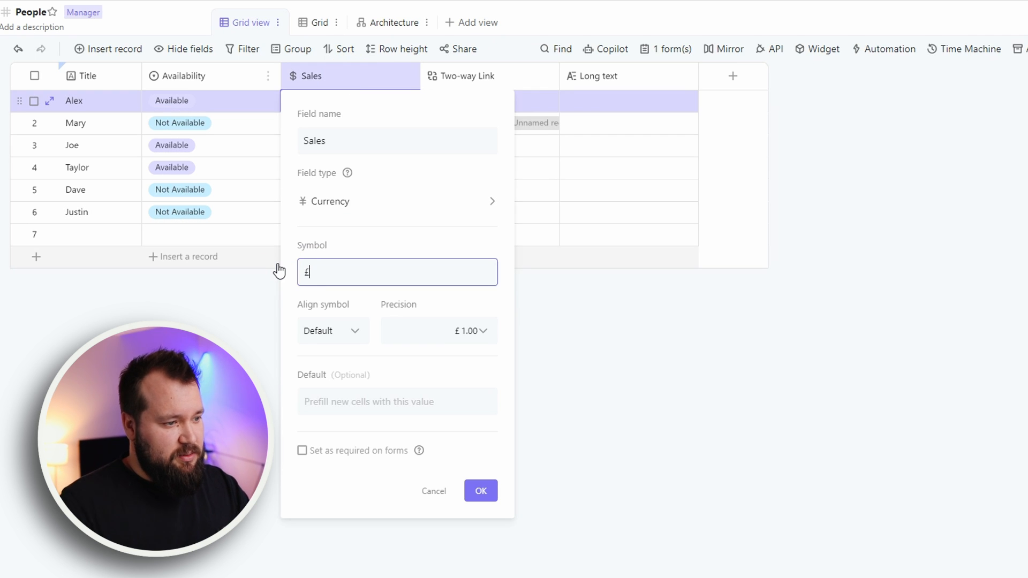
{"action": "left_click", "coordinate": [479, 491]}
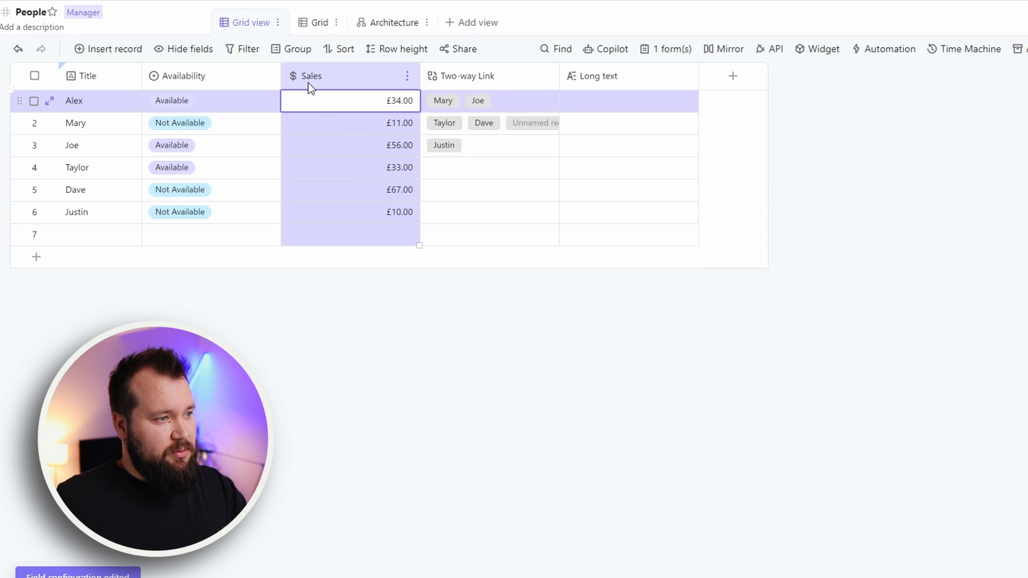
- Start another new field, look through the available field types and choose Cascader
{"action": "left_click", "coordinate": [737, 80]}
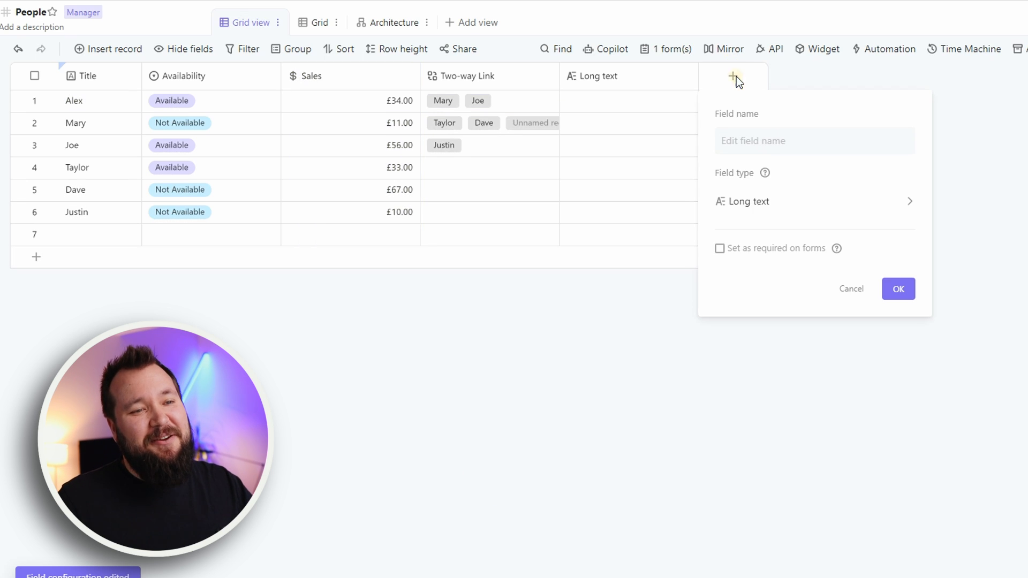
{"action": "left_click", "coordinate": [781, 201]}
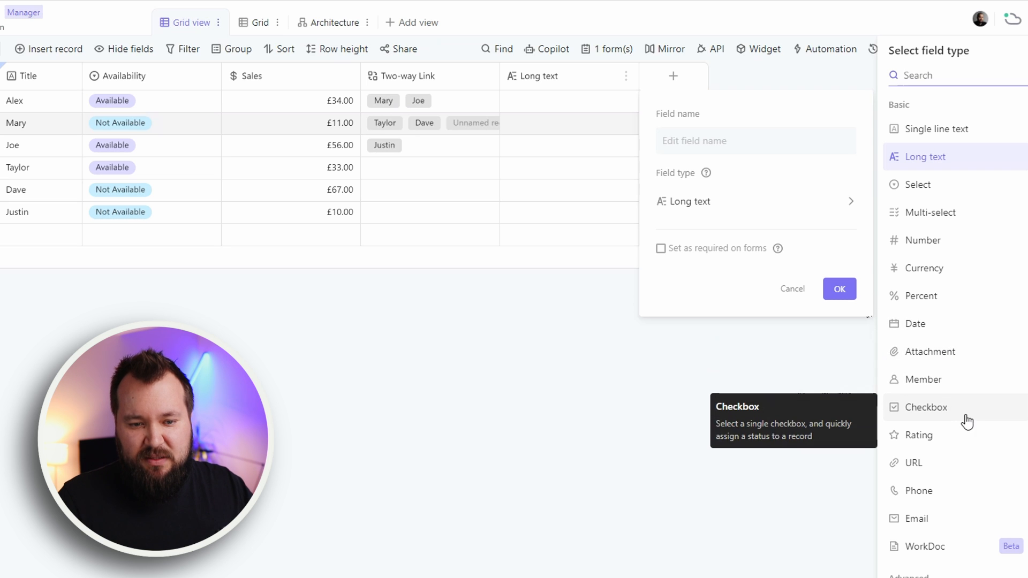
{"action": "scroll", "coordinate": [955, 443], "scroll_direction": "down", "scroll_amount": 2}
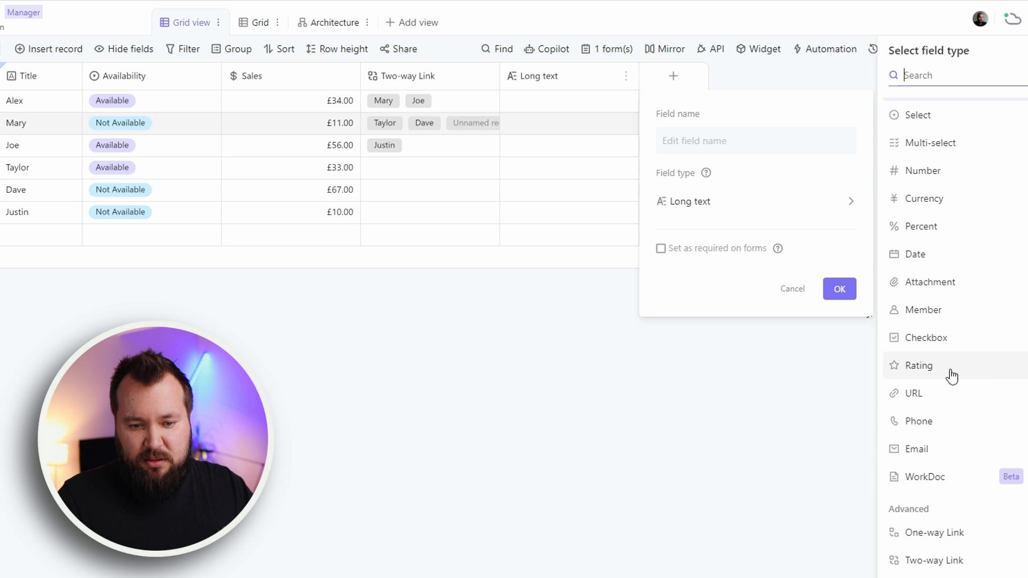
{"action": "scroll", "coordinate": [951, 377], "scroll_direction": "down", "scroll_amount": 2}
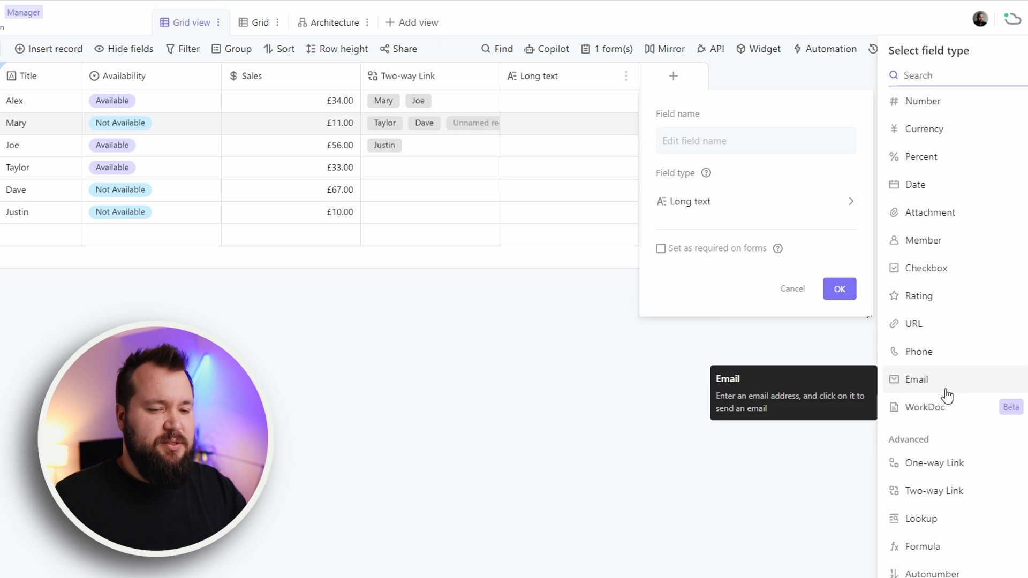
{"action": "scroll", "coordinate": [940, 409], "scroll_direction": "down", "scroll_amount": 2}
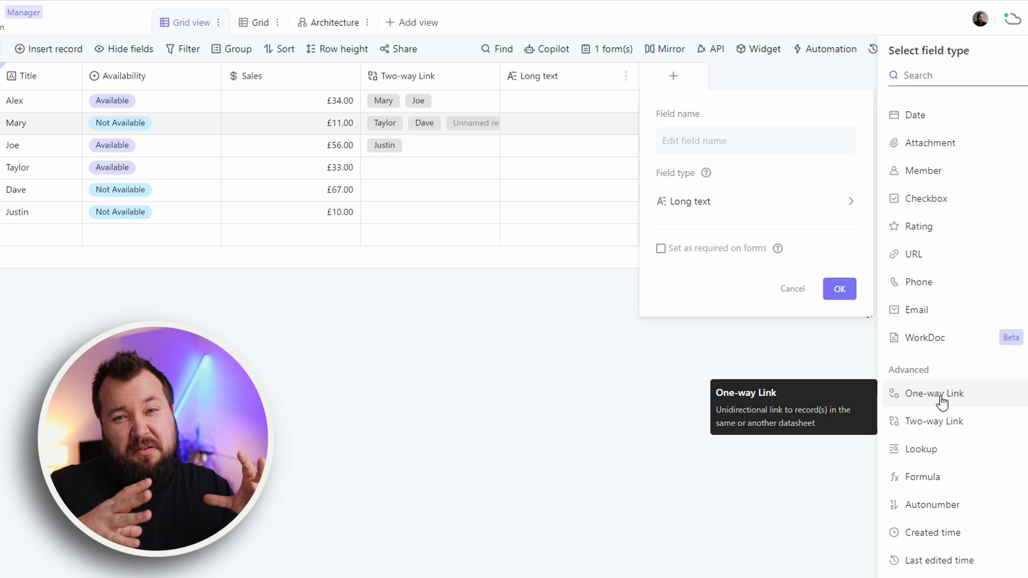
{"action": "scroll", "coordinate": [948, 349], "scroll_direction": "down", "scroll_amount": 3}
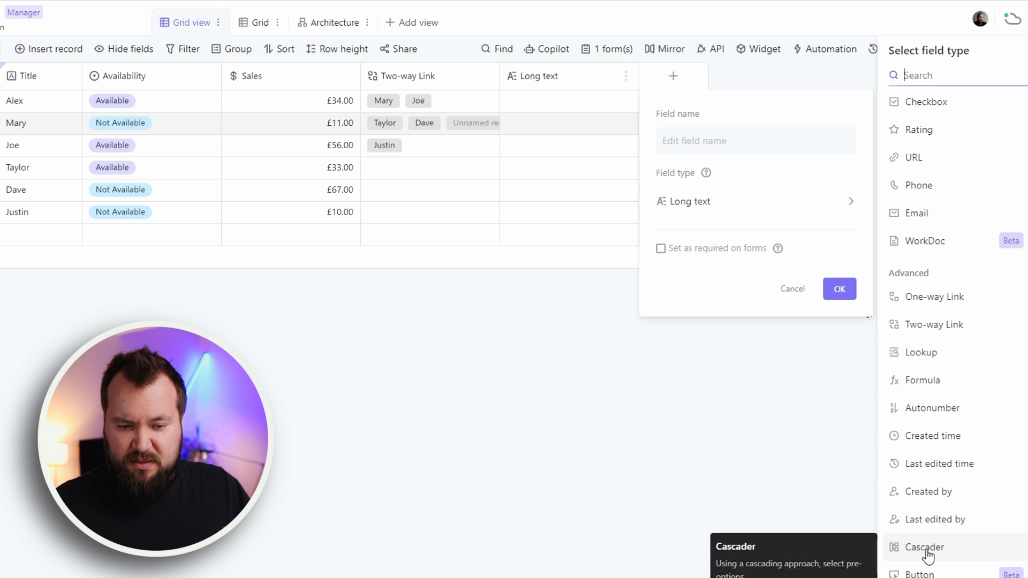
{"action": "left_click", "coordinate": [927, 552]}
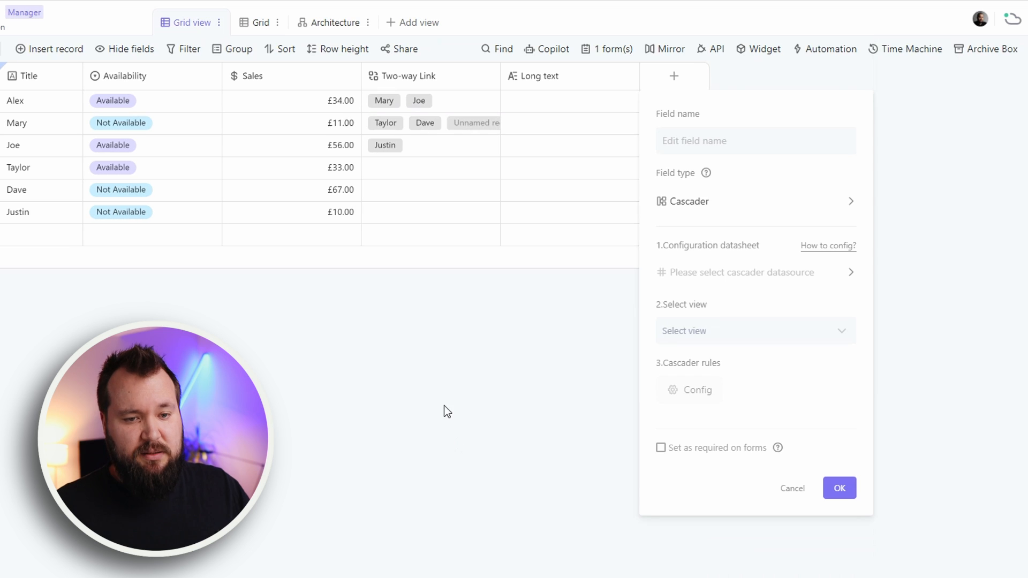
- Set the Cascader field's source to the Grid view of the Brands datasheet and open its cascader rules configuration
{"action": "left_click", "coordinate": [746, 335]}
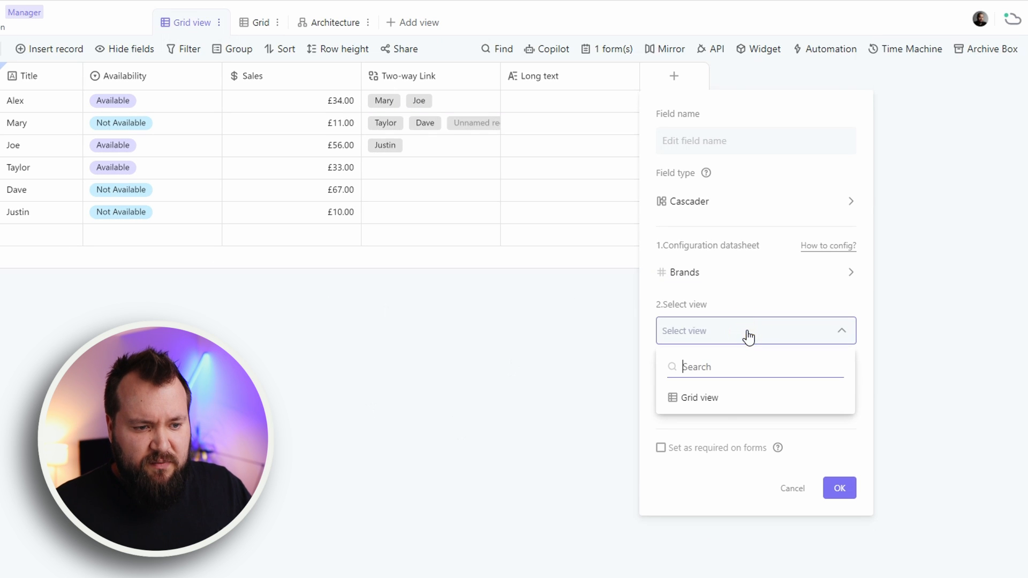
{"action": "left_click", "coordinate": [727, 405]}
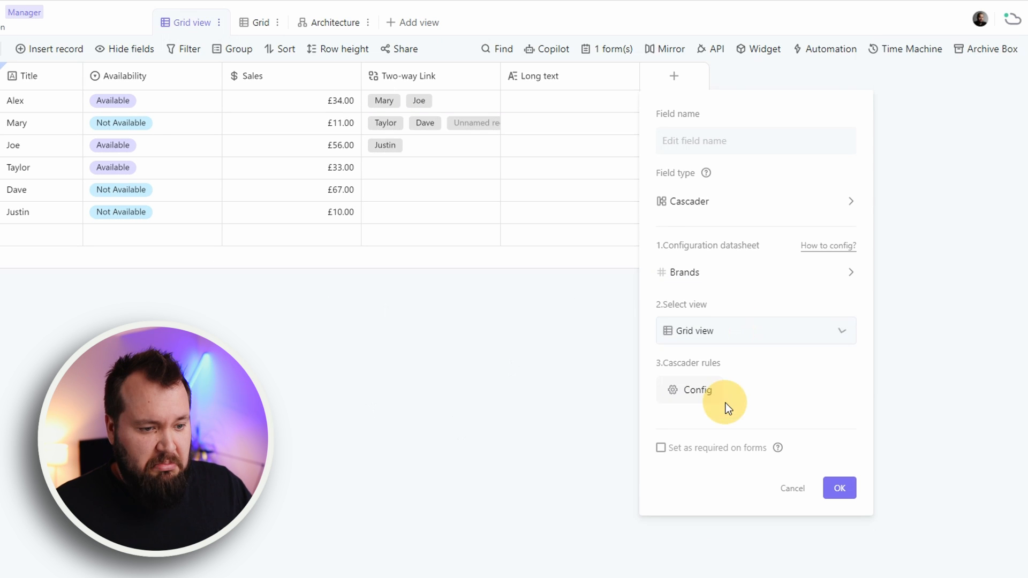
{"action": "left_click", "coordinate": [674, 392]}
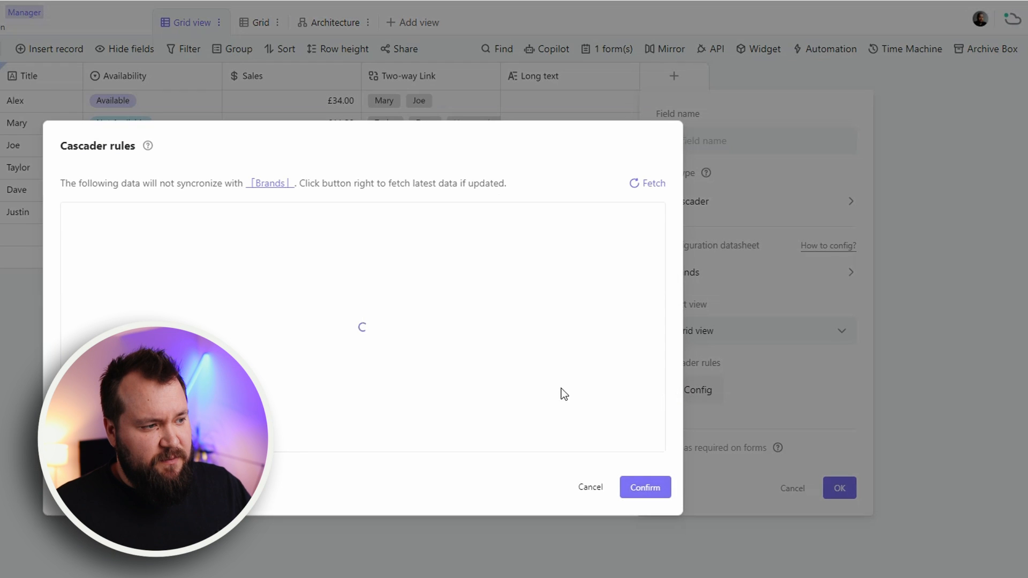
- Read the note in the cascader rules about synchronizing and fetching data from the Brands datasheet
{"action": "left_click", "coordinate": [81, 185]}
{"action": "left_click_drag", "start_coordinate": [162, 184], "coordinate": [242, 185]}
{"action": "left_click_drag", "start_coordinate": [310, 185], "coordinate": [379, 186]}
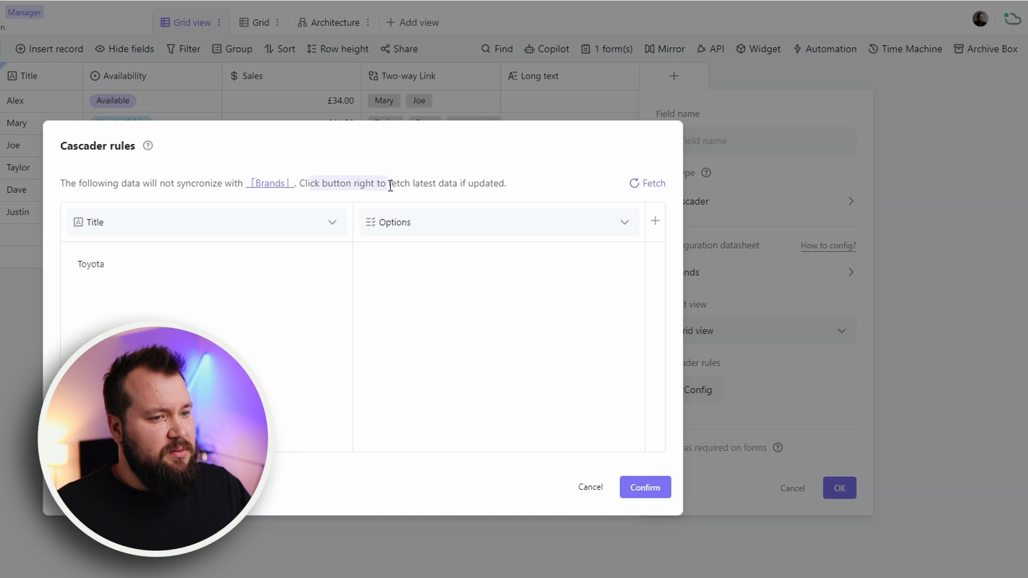
{"action": "left_click", "coordinate": [344, 180]}
{"action": "left_click_drag", "start_coordinate": [364, 180], "coordinate": [313, 184]}
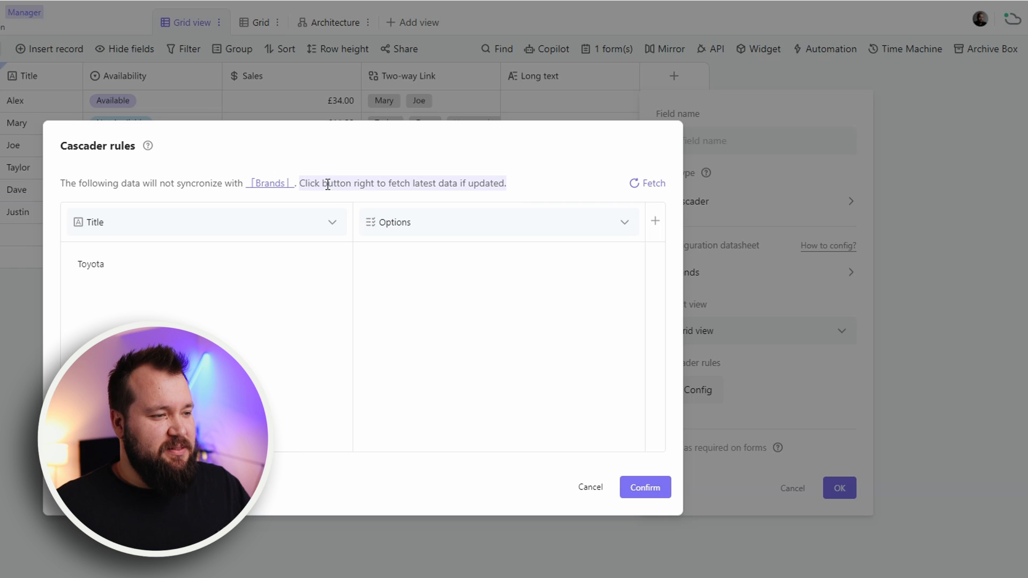
- Fetch the latest Brands data into the cascader rules, confirm the rules and try to save the Cascader field
{"action": "left_click", "coordinate": [654, 185]}
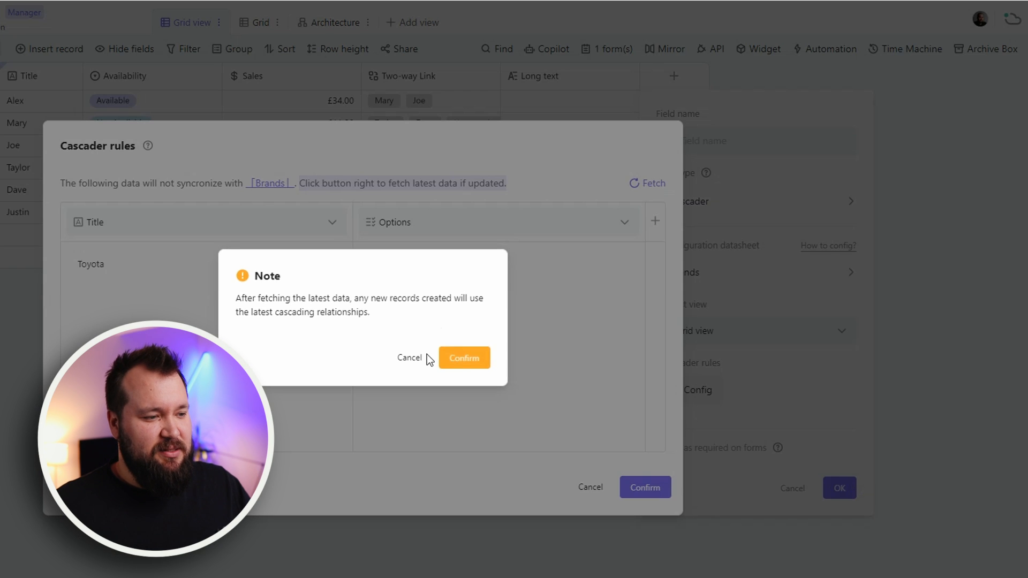
{"action": "left_click", "coordinate": [465, 359]}
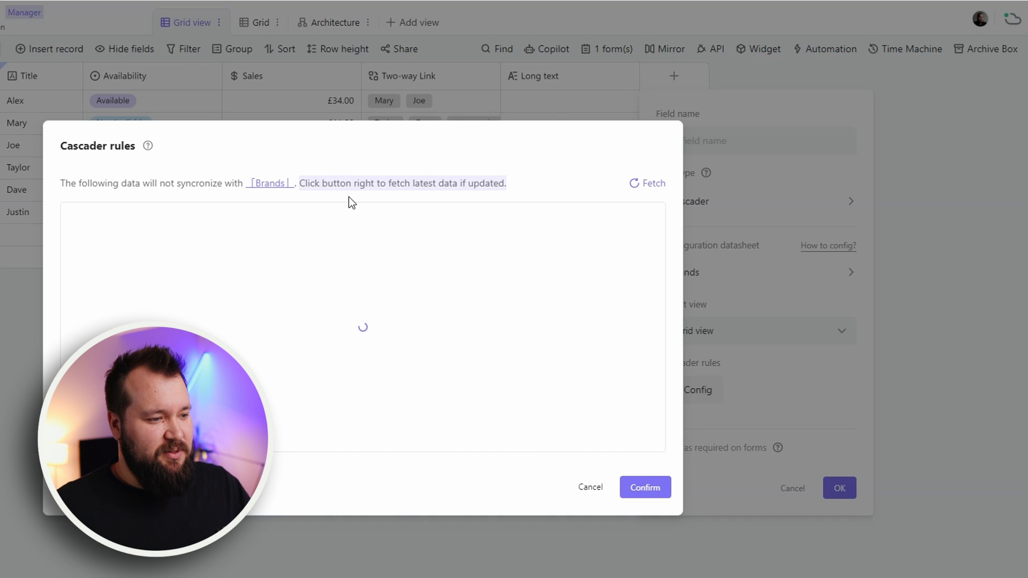
{"action": "left_click", "coordinate": [645, 487]}
{"action": "left_click", "coordinate": [842, 488]}
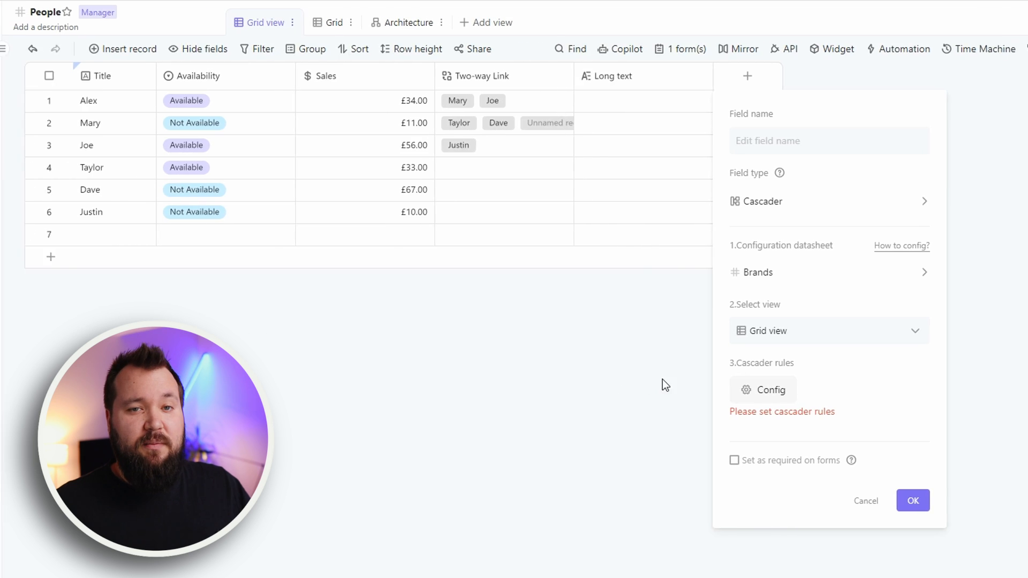
{"action": "left_click", "coordinate": [610, 341]}
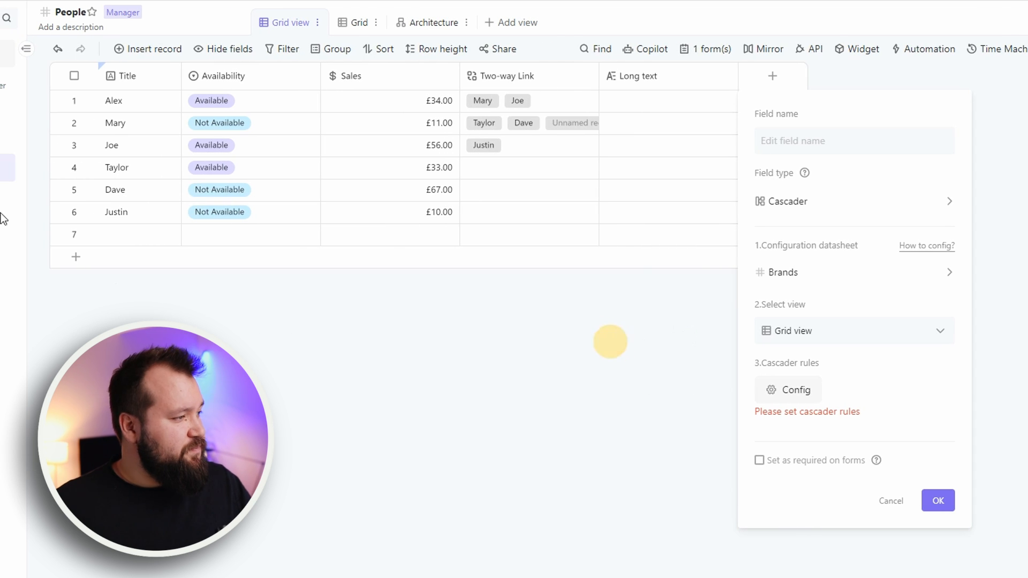
{"action": "left_click", "coordinate": [734, 185]}
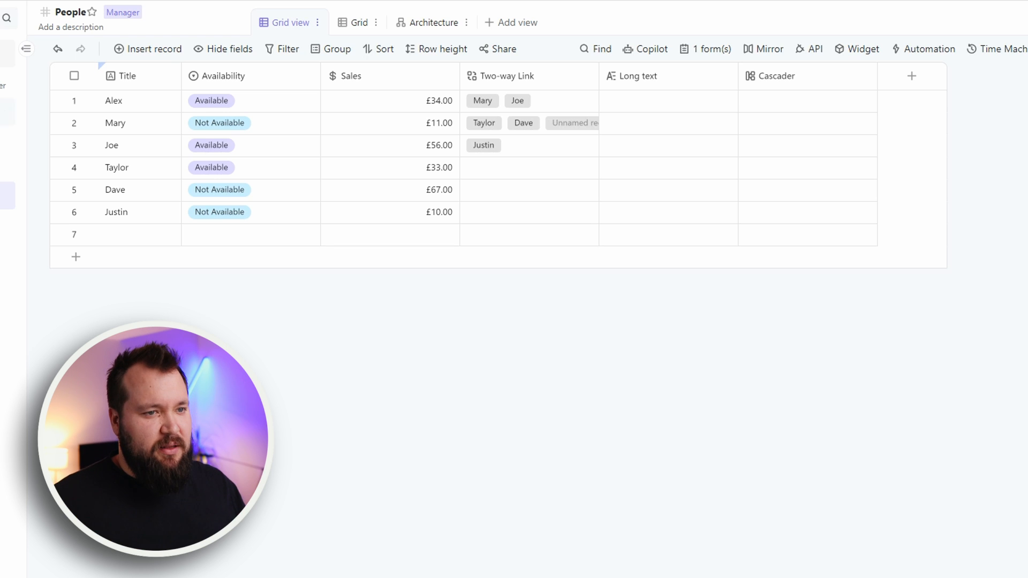
- Rename the Cascader field in the People datasheet to Department
{"action": "left_click", "coordinate": [146, 218]}
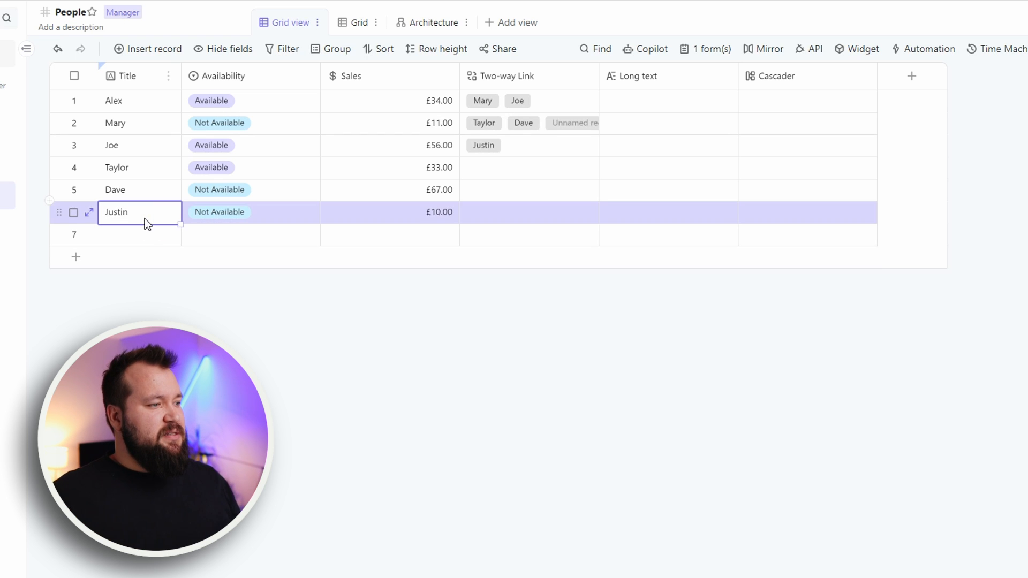
{"action": "left_click", "coordinate": [776, 215]}
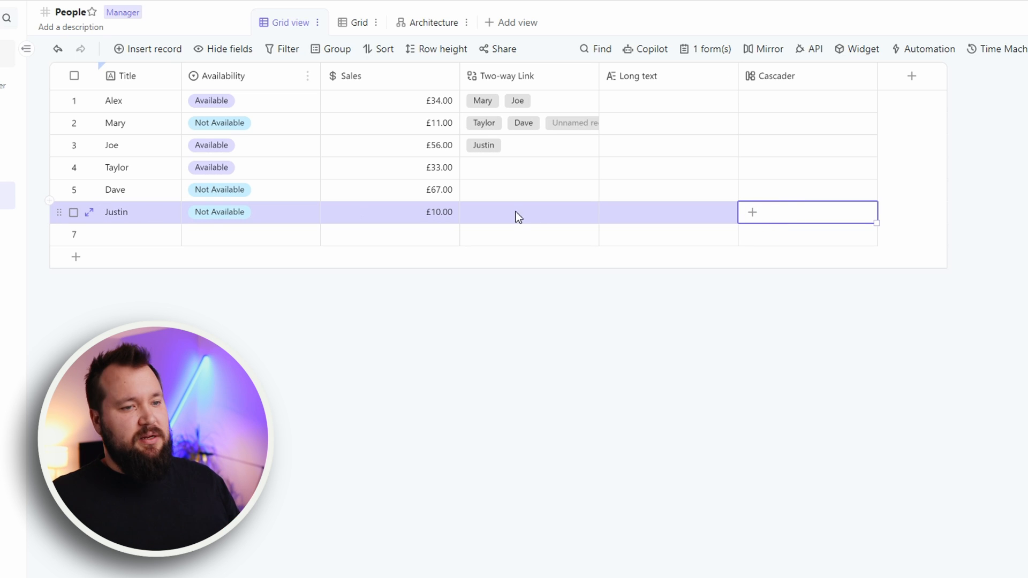
{"action": "double_click", "coordinate": [783, 79]}
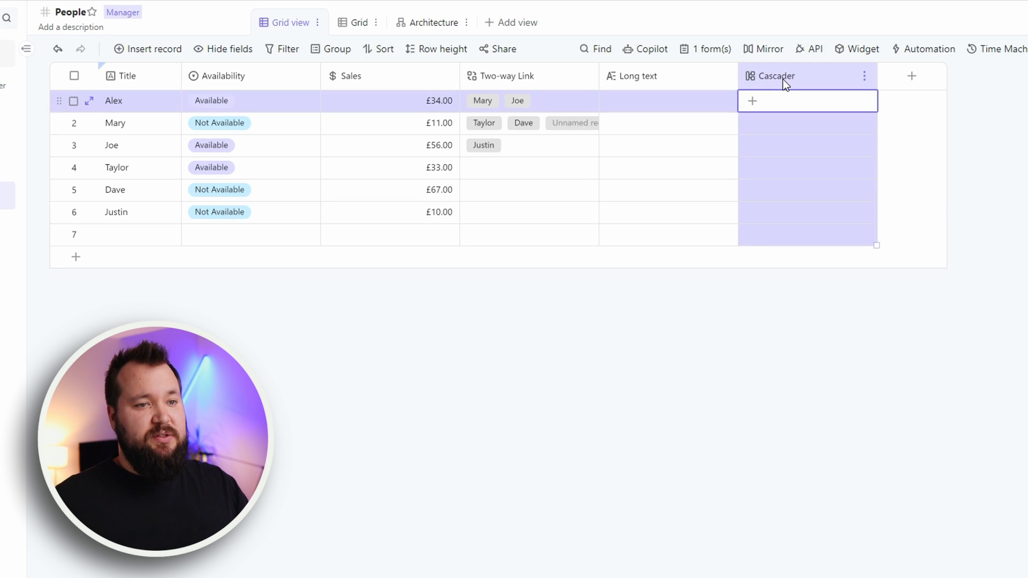
{"action": "double_click", "coordinate": [801, 138]}
{"action": "type", "text": "Department"}
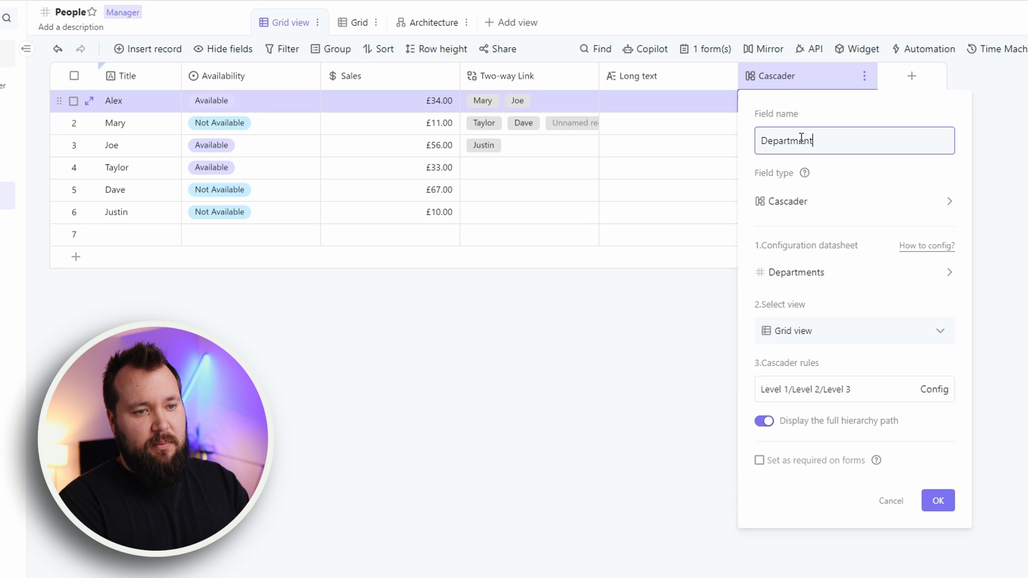
{"action": "key", "text": "Return"}
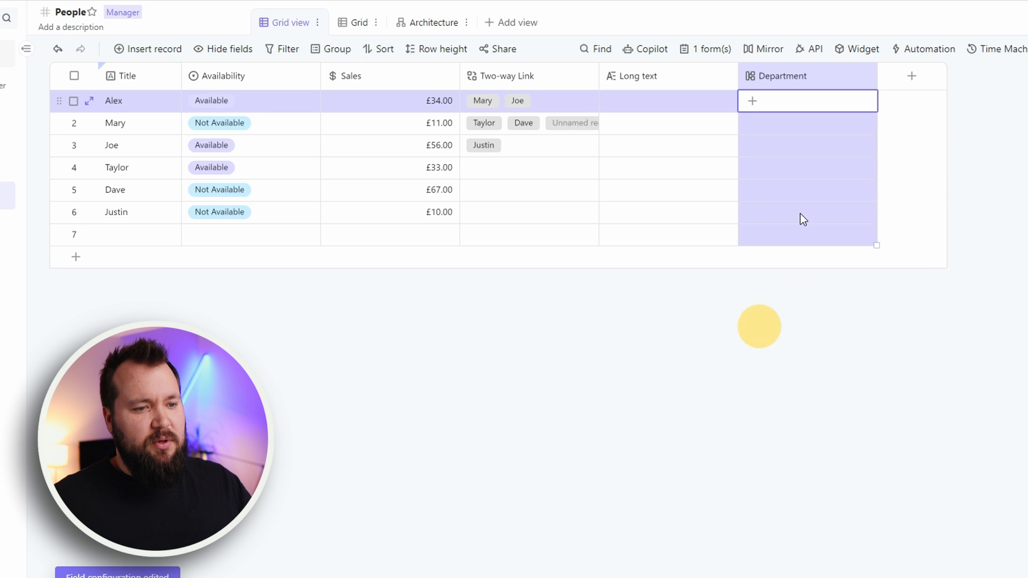
- Set the Department of record 7 to Sales/Regional Sales Reps/North and widen the Department column to fit the full path
{"action": "left_click", "coordinate": [755, 236]}
{"action": "left_click", "coordinate": [756, 235]}
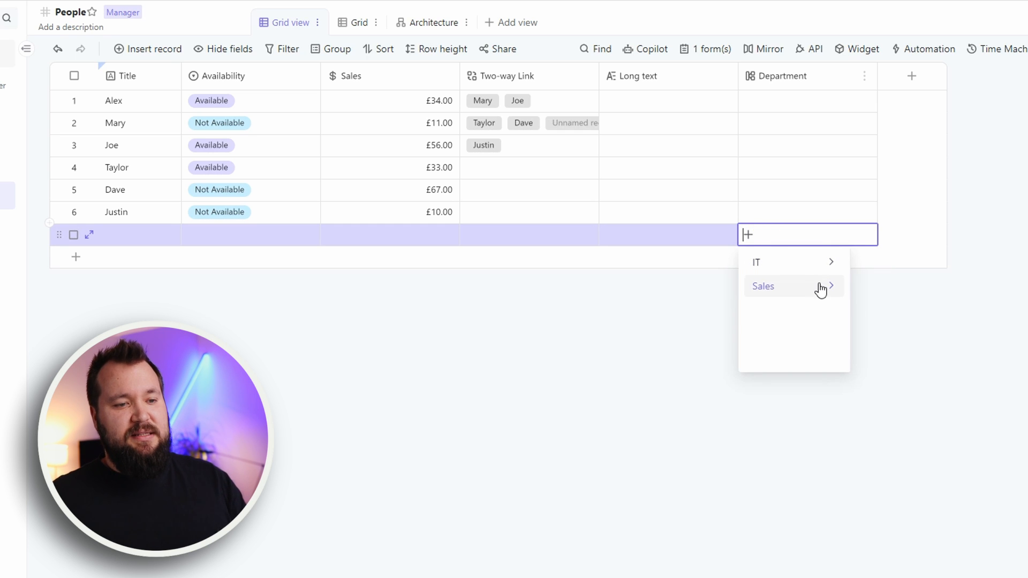
{"action": "left_click", "coordinate": [828, 289]}
{"action": "left_click", "coordinate": [910, 265]}
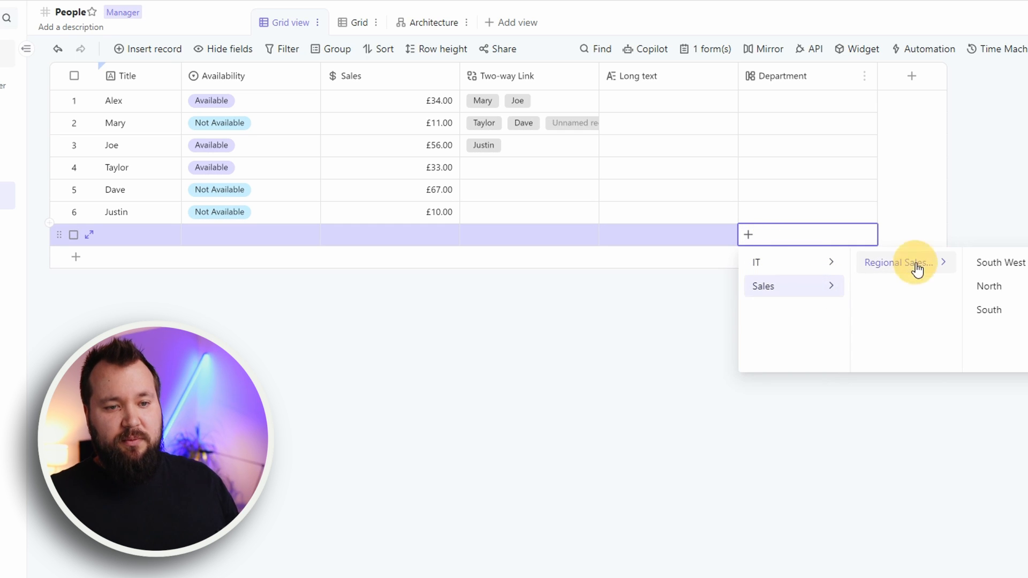
{"action": "left_click", "coordinate": [1010, 292]}
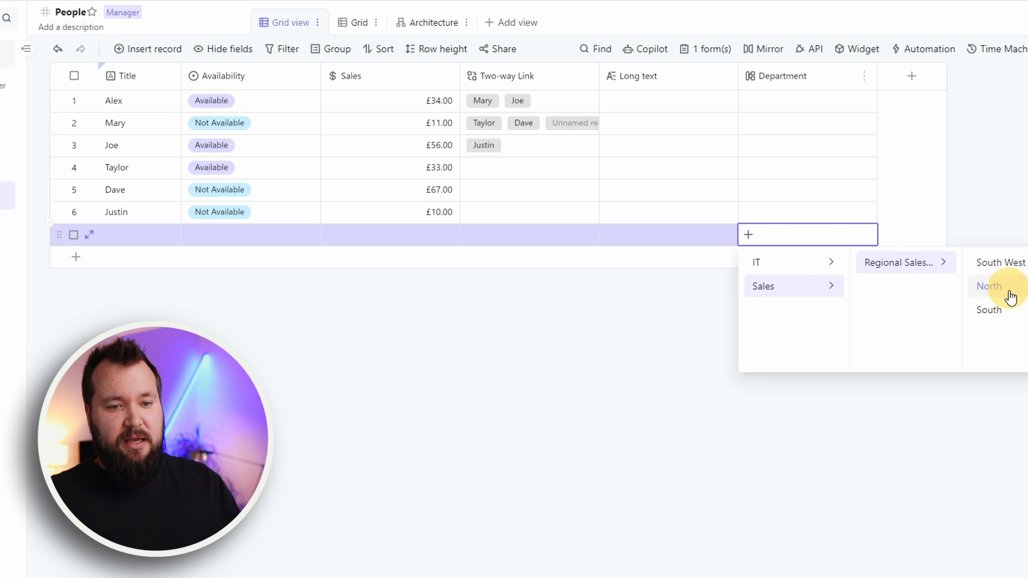
{"action": "left_click", "coordinate": [845, 454]}
{"action": "left_click_drag", "start_coordinate": [879, 80], "coordinate": [933, 79]}
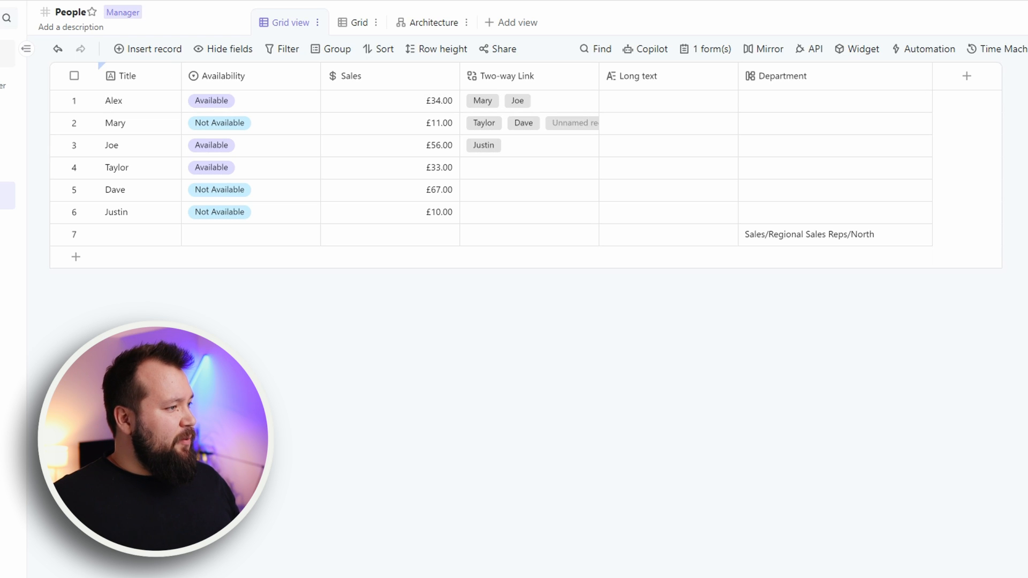
- Examine the level columns of the Departments datasheet and its field visibility settings, leaving Show all fields in Mirrors off
{"action": "left_click", "coordinate": [7, 112]}
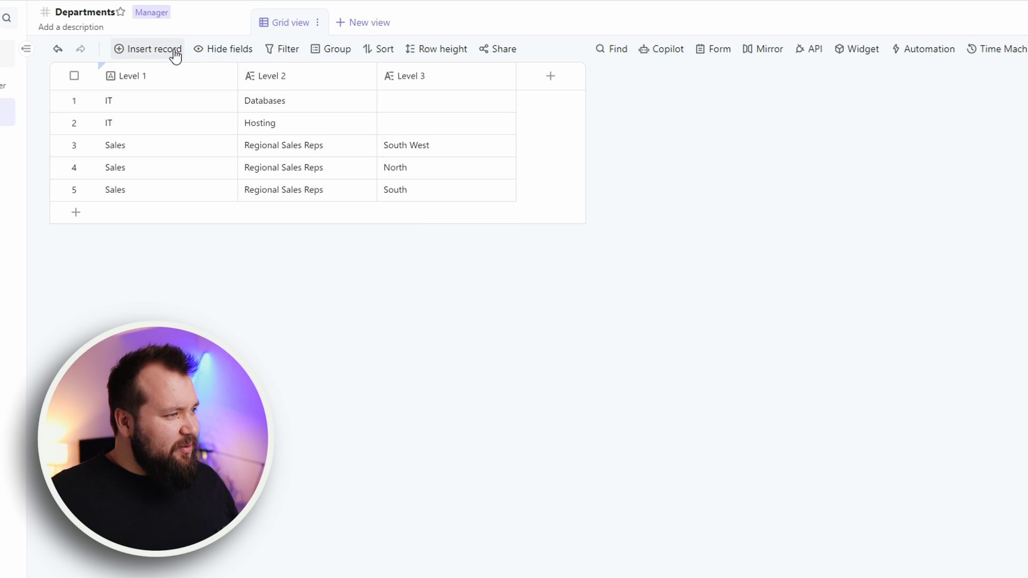
{"action": "left_click", "coordinate": [206, 50]}
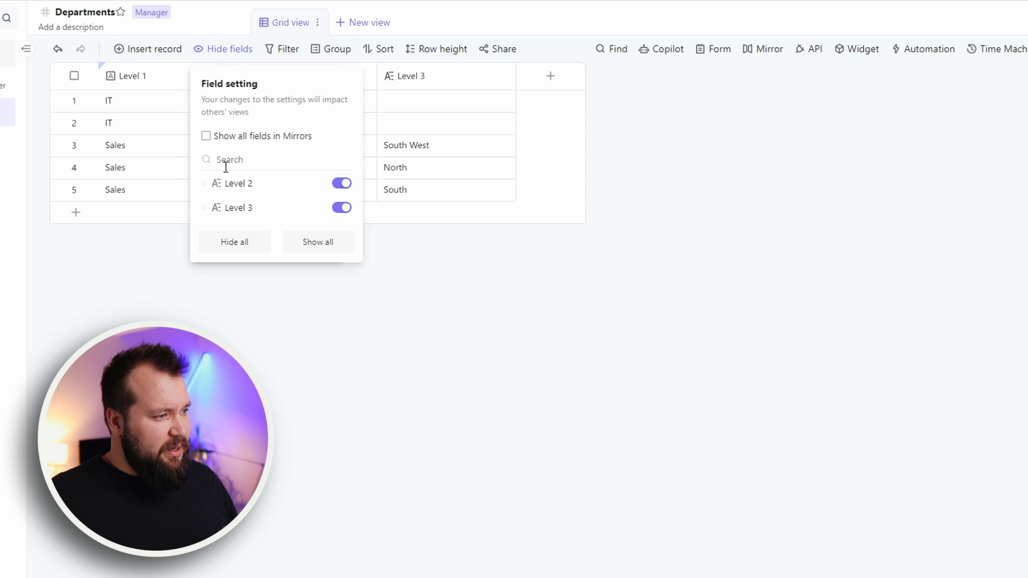
{"action": "left_click", "coordinate": [207, 136]}
{"action": "left_click", "coordinate": [206, 137]}
{"action": "left_click", "coordinate": [736, 372]}
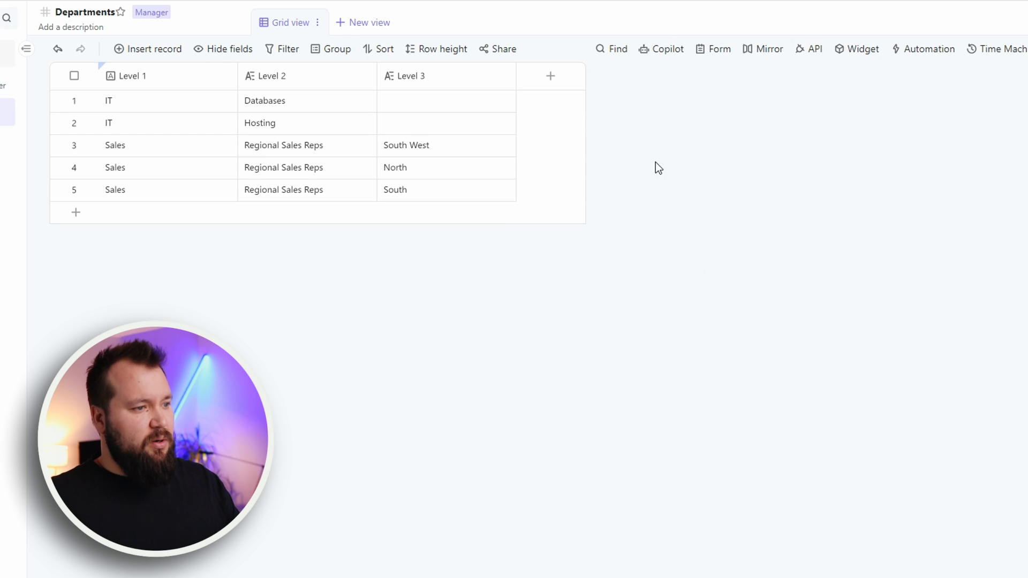
- Return to the People datasheet and review the Department field's cascader configuration
{"action": "left_click", "coordinate": [7, 195]}
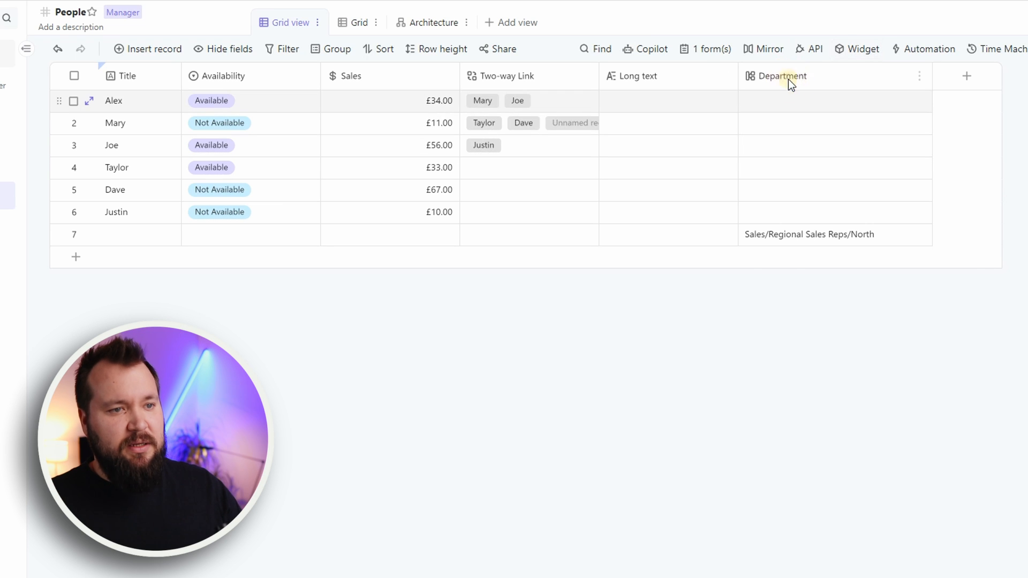
{"action": "double_click", "coordinate": [788, 79]}
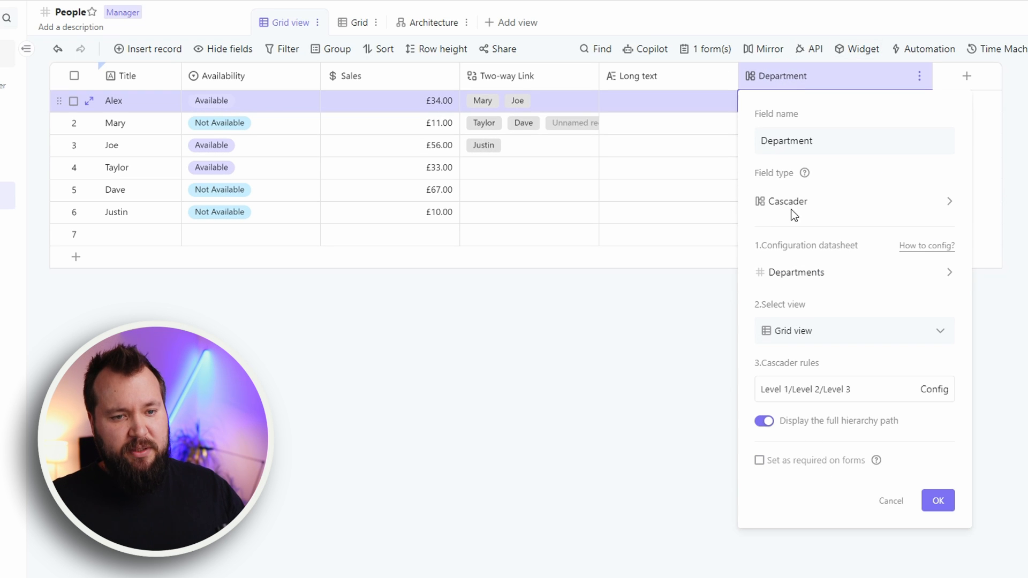
{"action": "left_click", "coordinate": [467, 479]}
- Set the Department of record 5 in the People datasheet to IT/Databases
{"action": "left_click", "coordinate": [809, 210]}
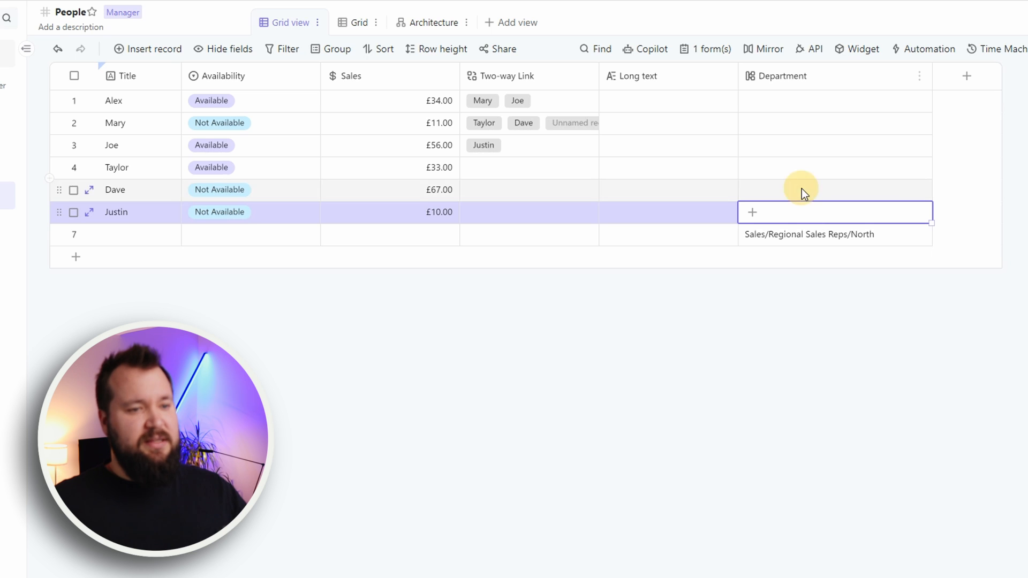
{"action": "left_click", "coordinate": [802, 190]}
{"action": "left_click", "coordinate": [752, 192]}
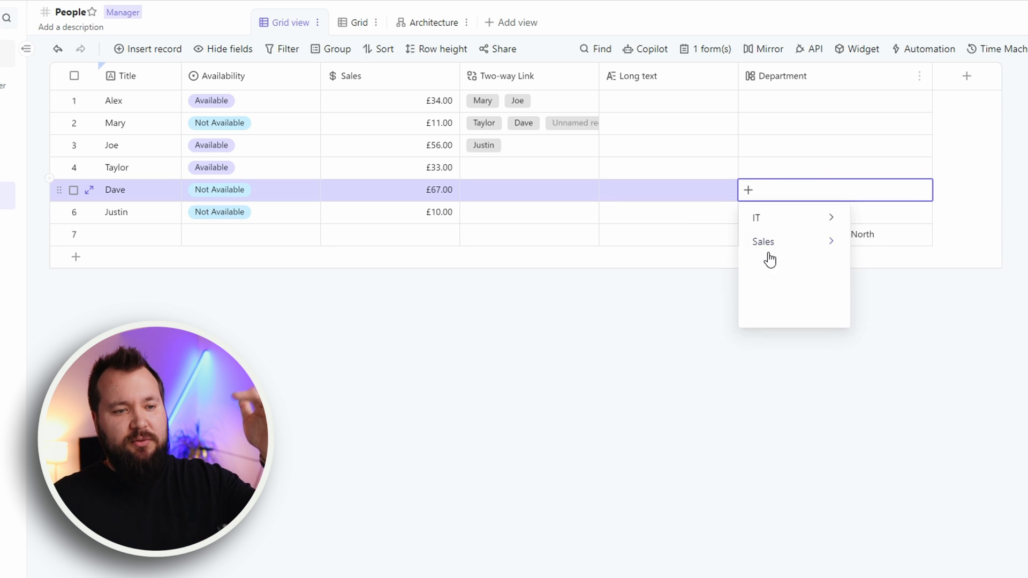
{"action": "left_click", "coordinate": [771, 243]}
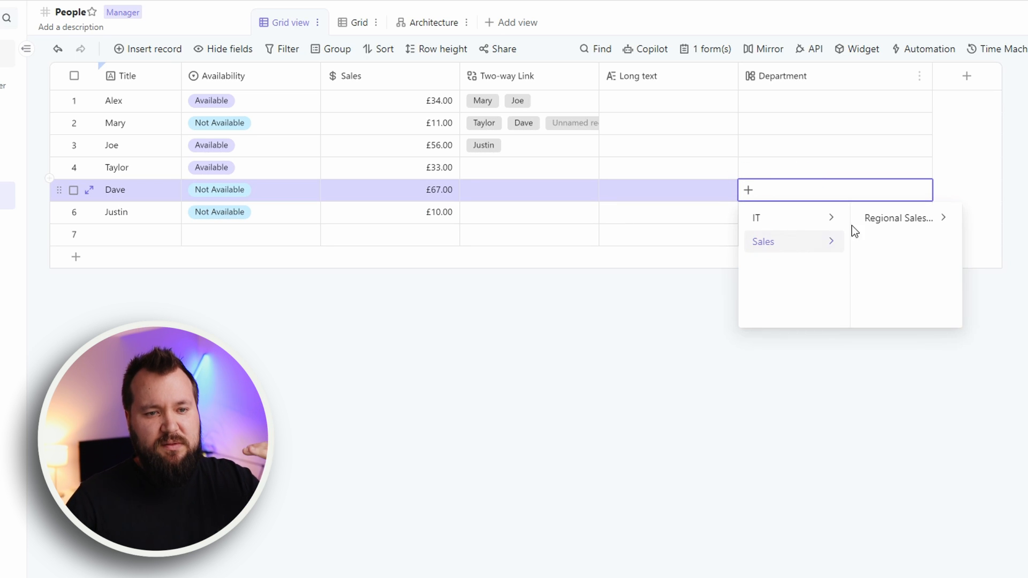
{"action": "left_click", "coordinate": [789, 219]}
{"action": "left_click", "coordinate": [887, 218]}
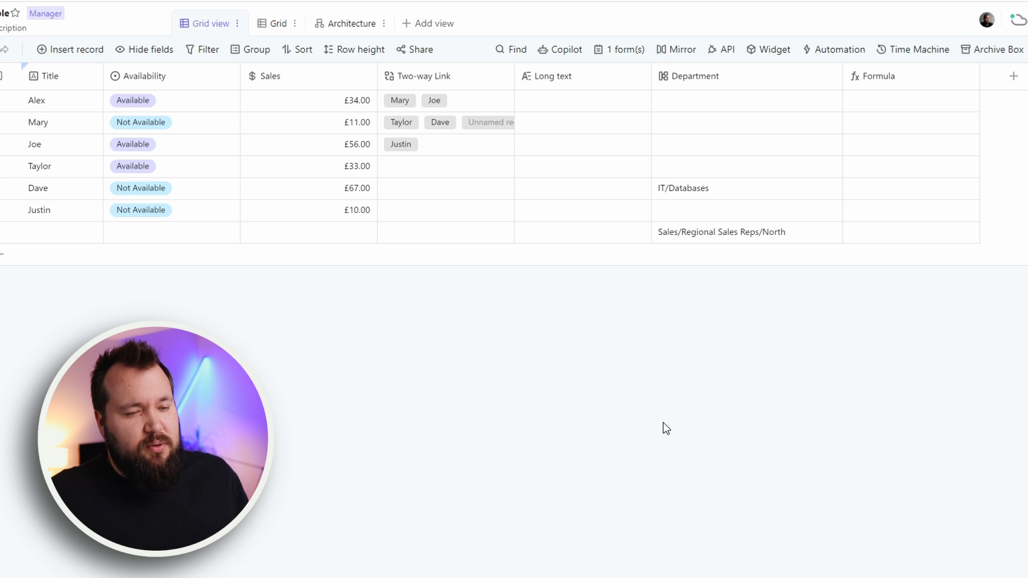
- Open the Formula field's formula editor and look through the available numeric, string, logical and date functions
{"action": "double_click", "coordinate": [892, 80]}
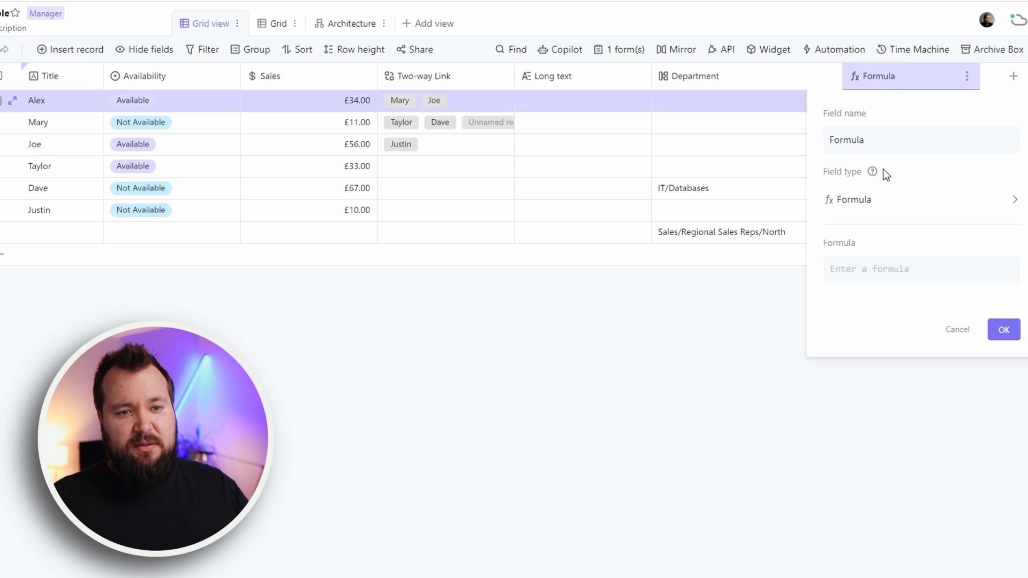
{"action": "left_click", "coordinate": [938, 280]}
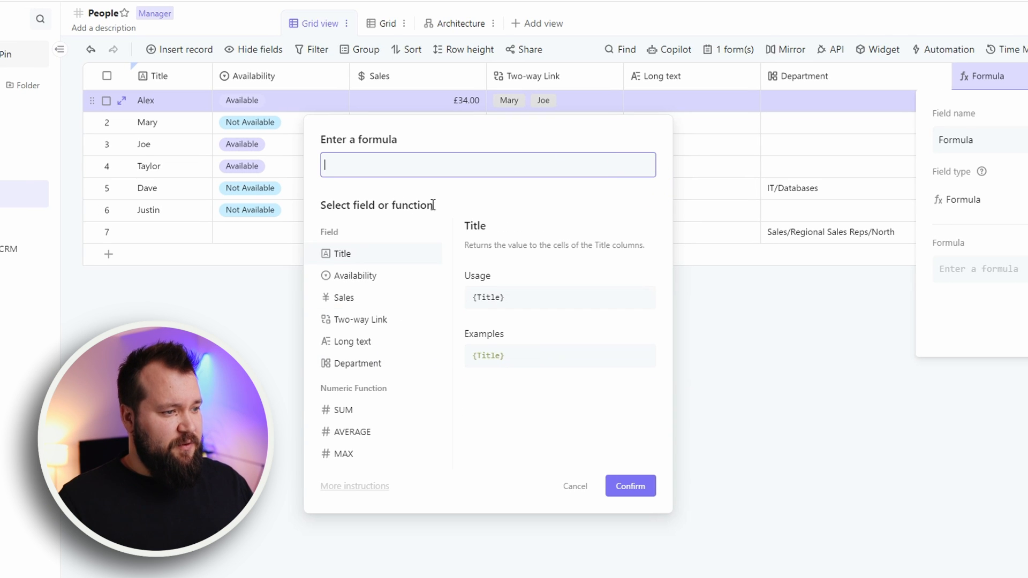
{"action": "scroll", "coordinate": [364, 305], "scroll_direction": "down", "scroll_amount": 6}
{"action": "scroll", "coordinate": [391, 327], "scroll_direction": "down", "scroll_amount": 3}
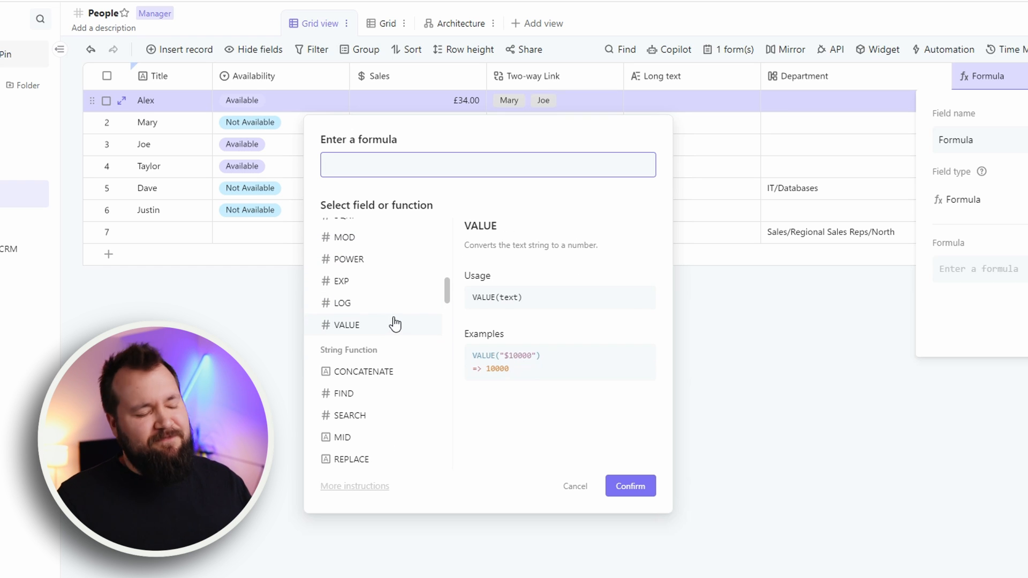
{"action": "scroll", "coordinate": [396, 321], "scroll_direction": "down", "scroll_amount": 2}
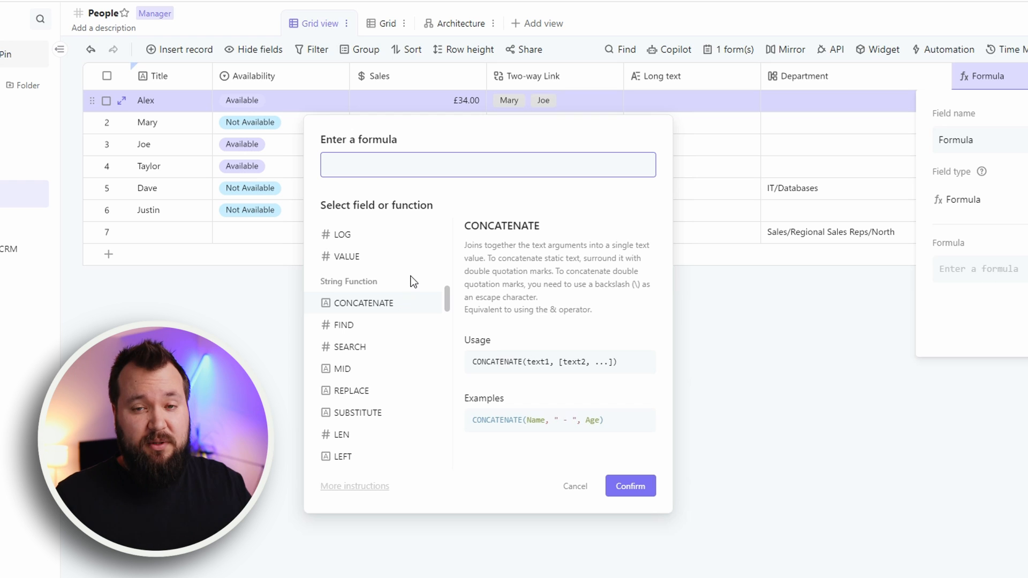
{"action": "scroll", "coordinate": [377, 309], "scroll_direction": "up", "scroll_amount": 15}
{"action": "scroll", "coordinate": [370, 268], "scroll_direction": "down", "scroll_amount": 20}
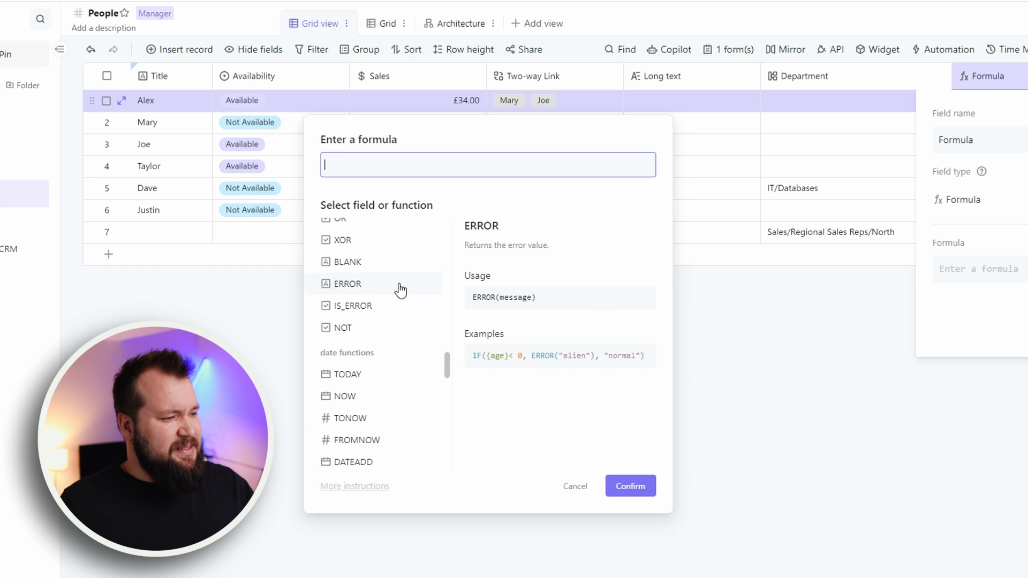
{"action": "scroll", "coordinate": [401, 289], "scroll_direction": "up", "scroll_amount": 15}
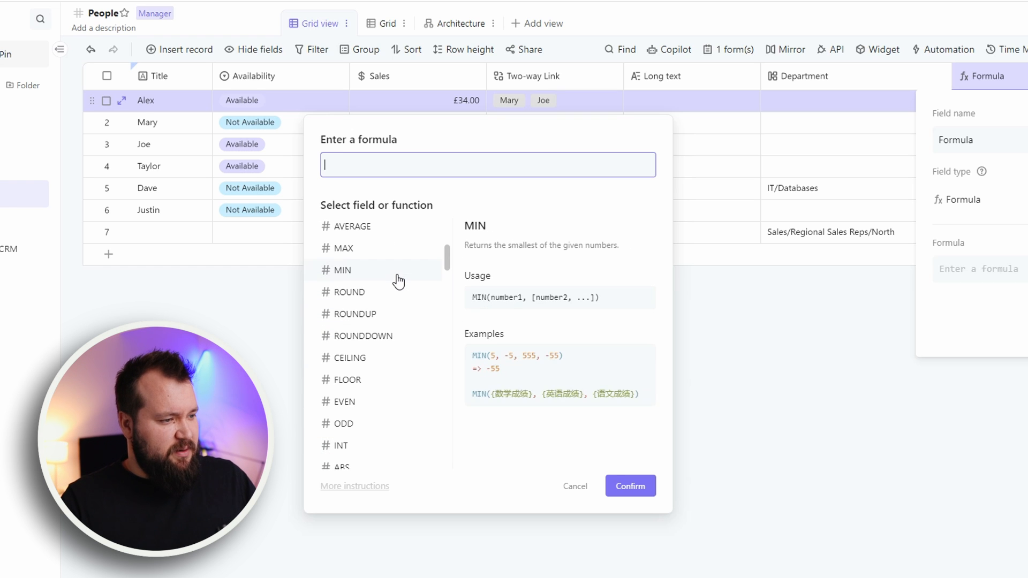
{"action": "scroll", "coordinate": [407, 280], "scroll_direction": "up", "scroll_amount": 5}
{"action": "scroll", "coordinate": [404, 312], "scroll_direction": "down", "scroll_amount": 5}
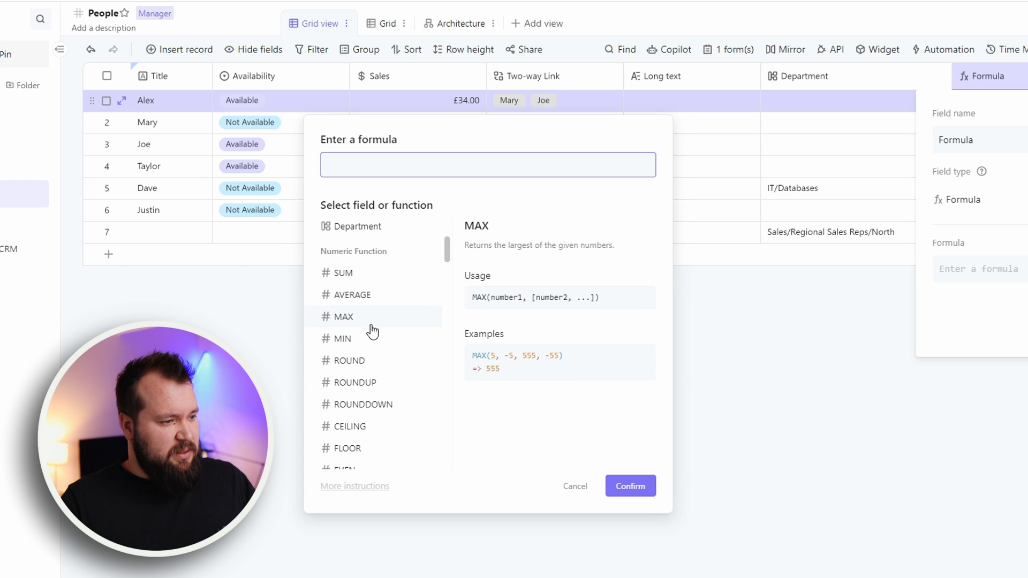
{"action": "scroll", "coordinate": [383, 279], "scroll_direction": "down", "scroll_amount": 5}
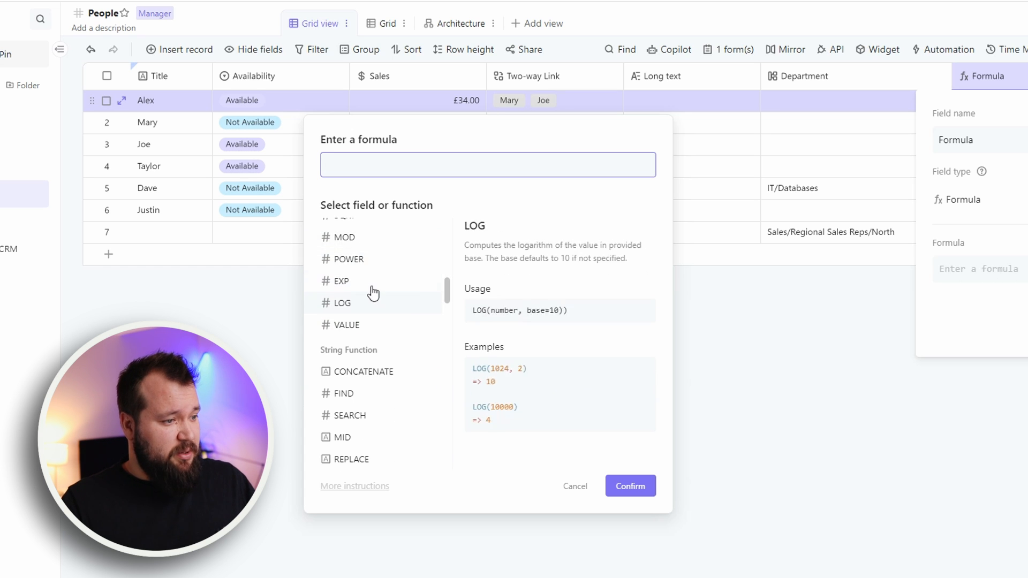
{"action": "scroll", "coordinate": [381, 300], "scroll_direction": "up", "scroll_amount": 4}
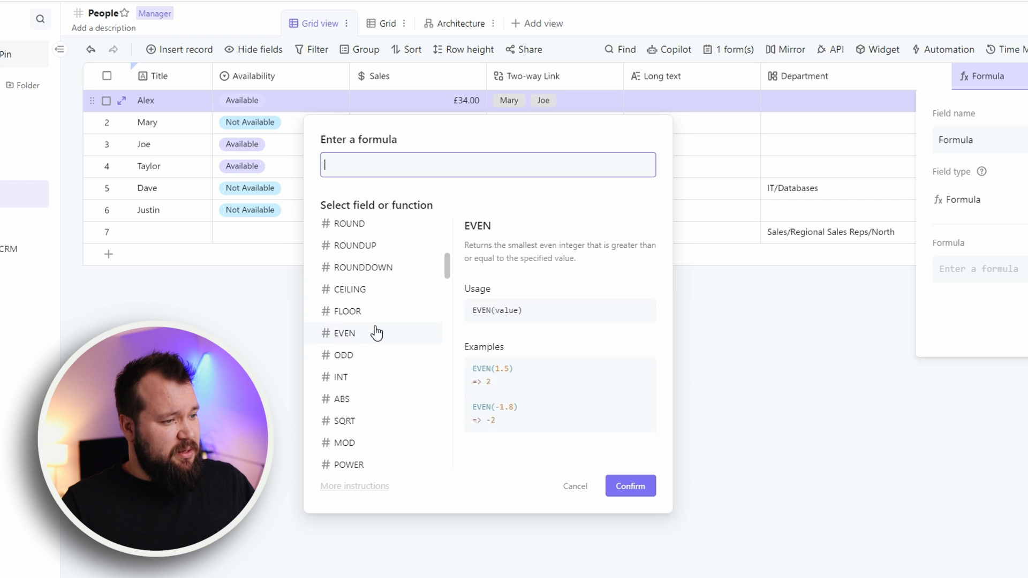
{"action": "scroll", "coordinate": [395, 332], "scroll_direction": "down", "scroll_amount": 5}
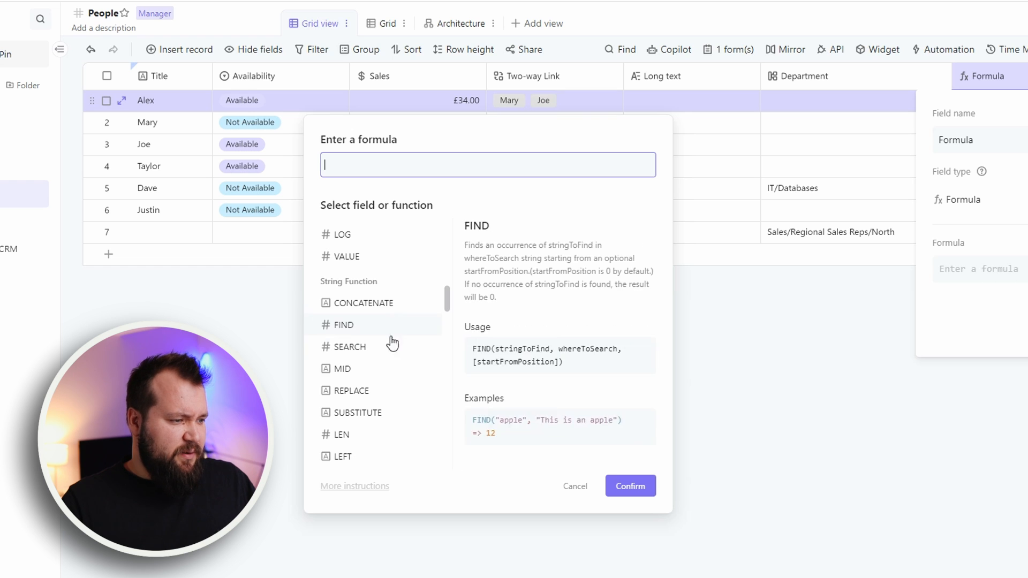
{"action": "scroll", "coordinate": [389, 373], "scroll_direction": "down", "scroll_amount": 5}
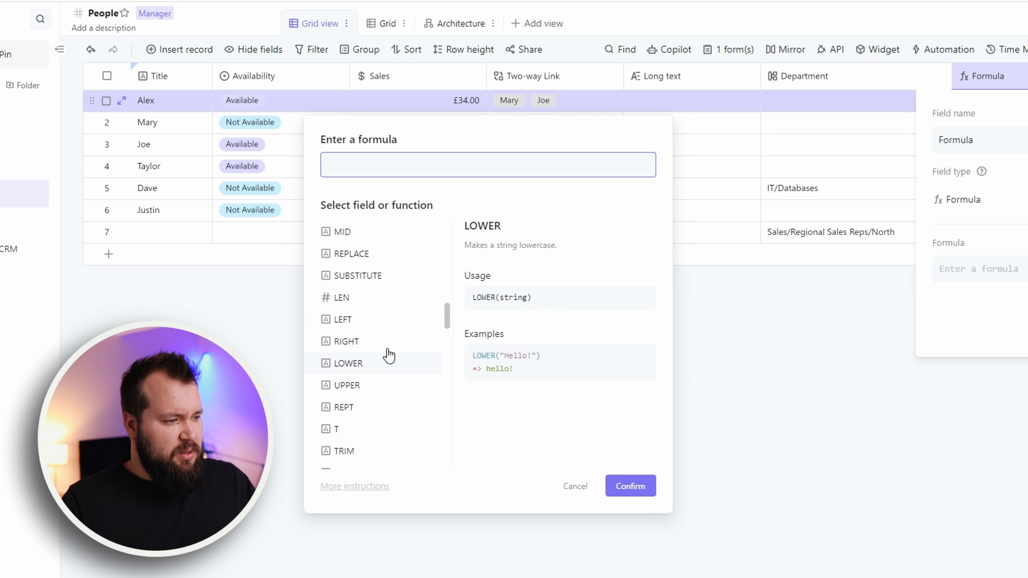
{"action": "scroll", "coordinate": [379, 293], "scroll_direction": "down", "scroll_amount": 4}
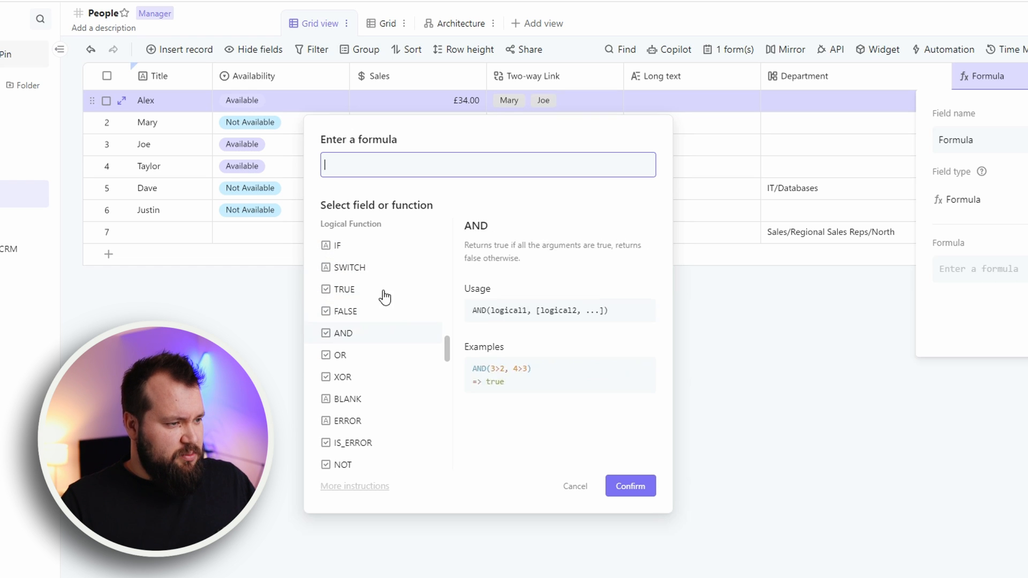
- Examine the remaining logical, date, array and record functions, plus the datasheet fields available to the formula
{"action": "scroll", "coordinate": [376, 353], "scroll_direction": "down", "scroll_amount": 3}
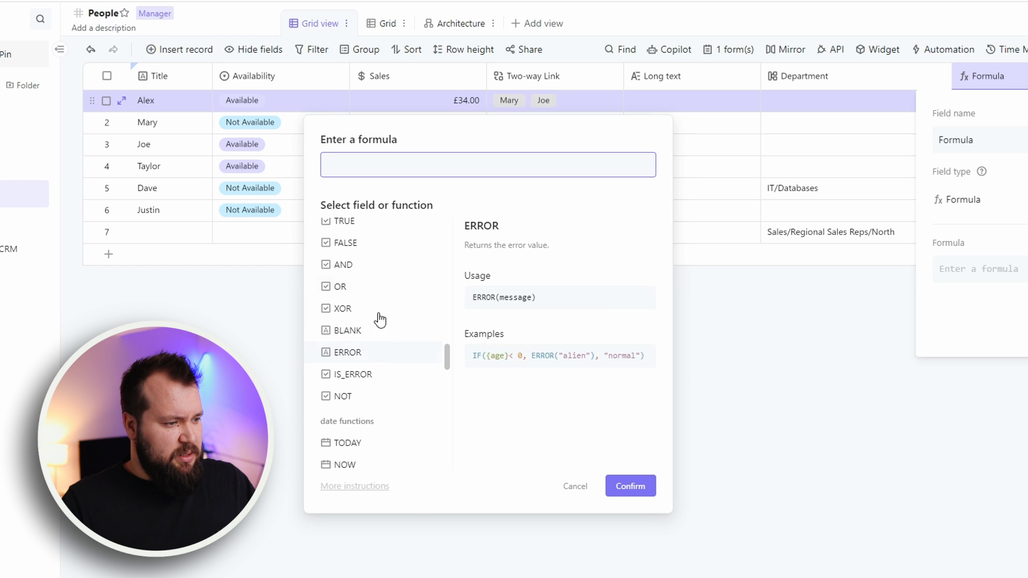
{"action": "scroll", "coordinate": [384, 303], "scroll_direction": "down", "scroll_amount": 3}
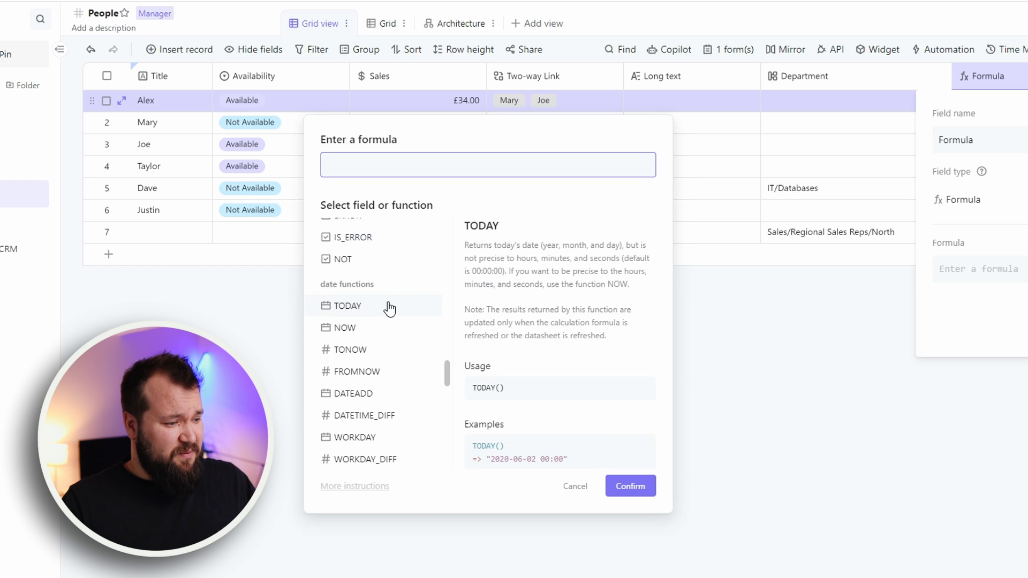
{"action": "scroll", "coordinate": [393, 366], "scroll_direction": "down", "scroll_amount": 5}
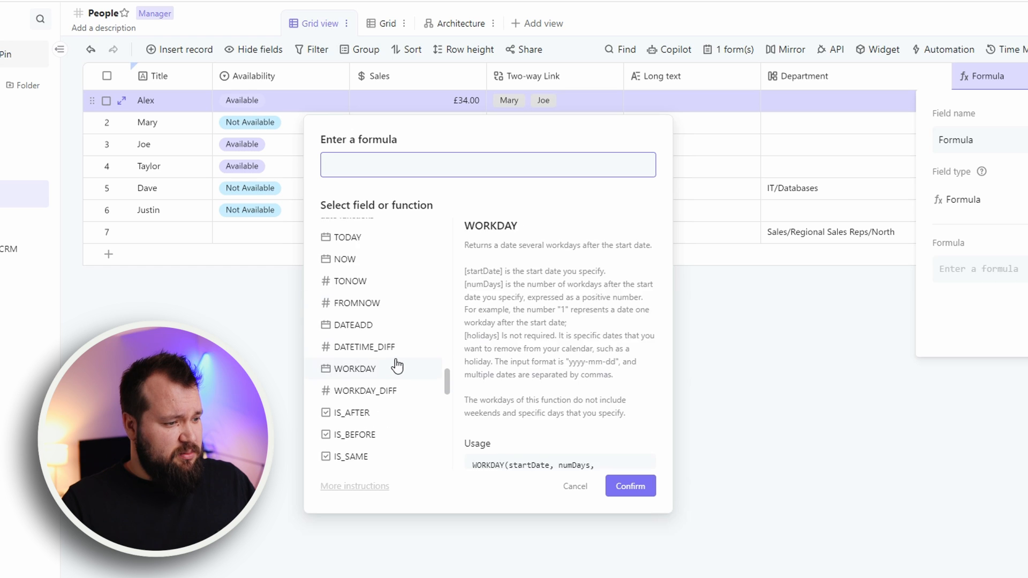
{"action": "scroll", "coordinate": [404, 353], "scroll_direction": "down", "scroll_amount": 10}
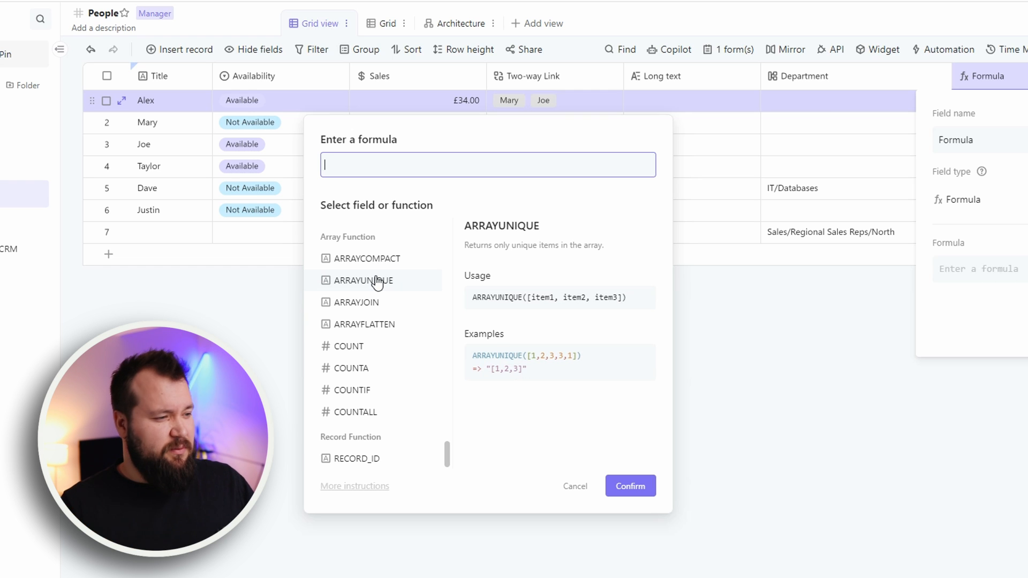
{"action": "scroll", "coordinate": [390, 370], "scroll_direction": "up", "scroll_amount": 10}
{"action": "scroll", "coordinate": [389, 371], "scroll_direction": "up", "scroll_amount": 6}
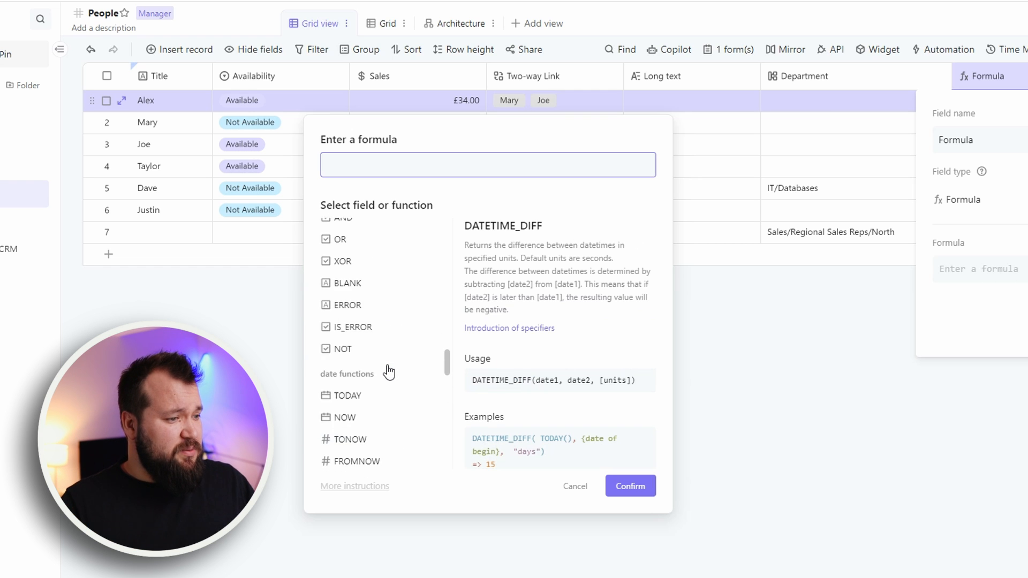
{"action": "scroll", "coordinate": [389, 370], "scroll_direction": "up", "scroll_amount": 10}
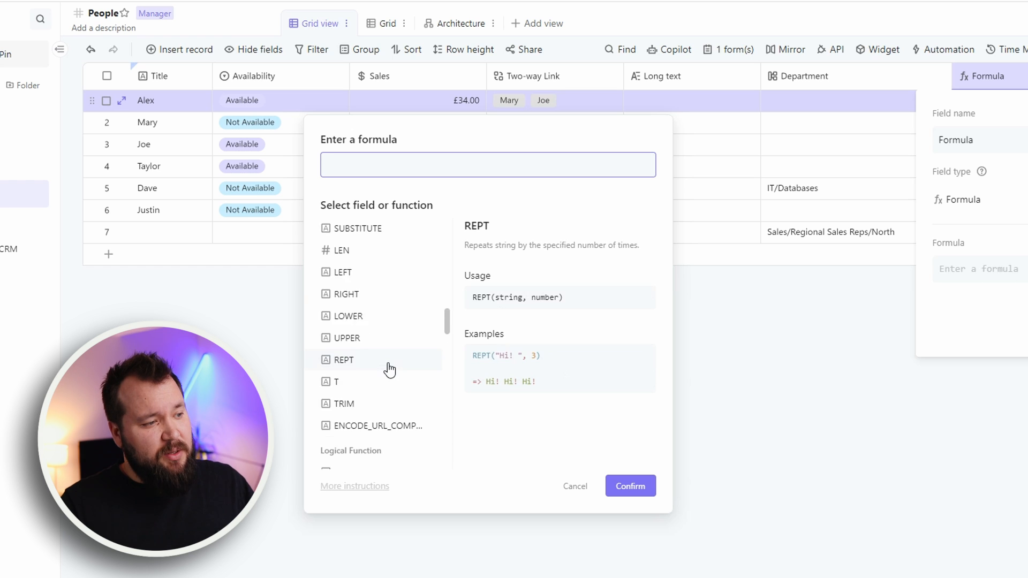
{"action": "scroll", "coordinate": [402, 352], "scroll_direction": "up", "scroll_amount": 3}
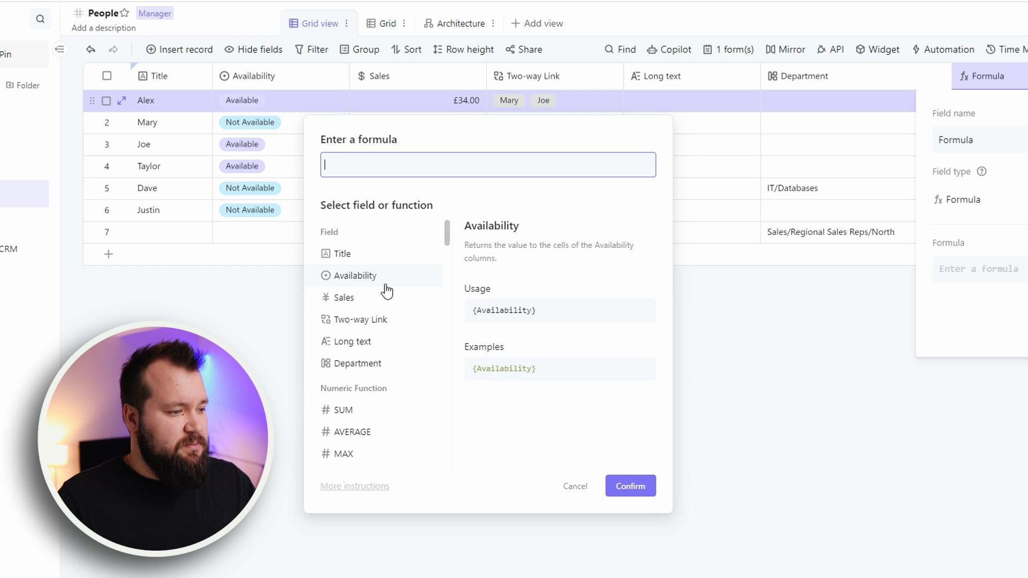
{"action": "scroll", "coordinate": [384, 292], "scroll_direction": "down", "scroll_amount": 3}
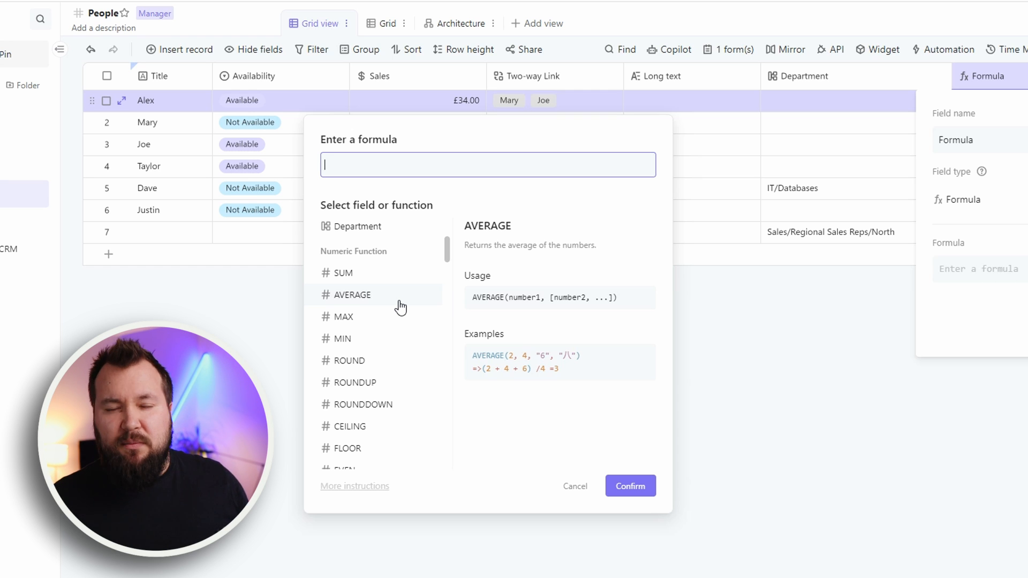
{"action": "scroll", "coordinate": [407, 313], "scroll_direction": "down", "scroll_amount": 5}
- Enter the formula CONCATENATE({Title}," ",{Sales}) for the Formula field, with a line break after the opening parenthesis
{"action": "type", "text": "CONCATENATE({Title},)"}
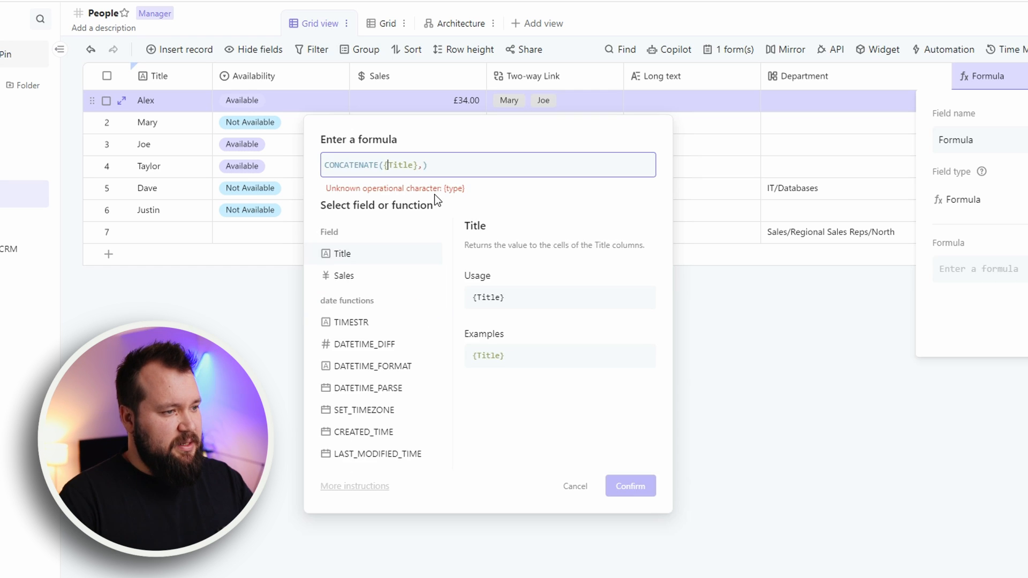
{"action": "key", "text": "Return"}
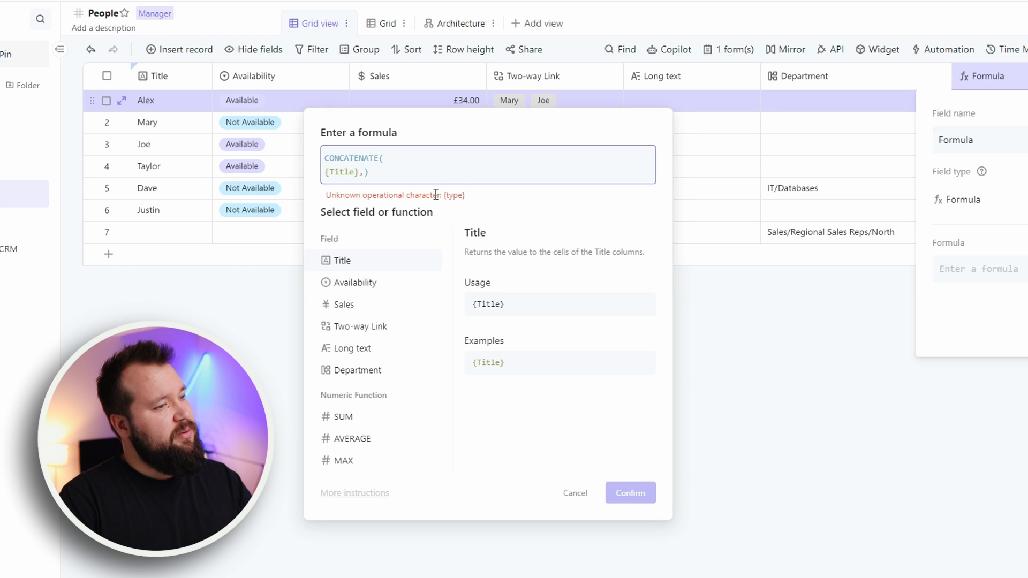
{"action": "key", "text": "Right"}
{"action": "key", "text": "Right"}
{"action": "key", "text": "Right"}
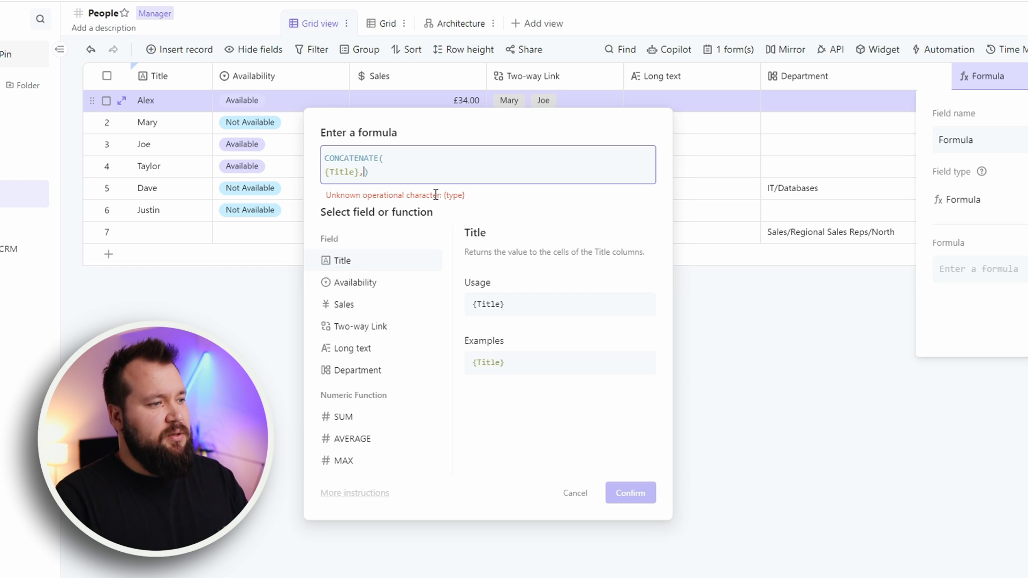
{"action": "type", "text": "\"\""}
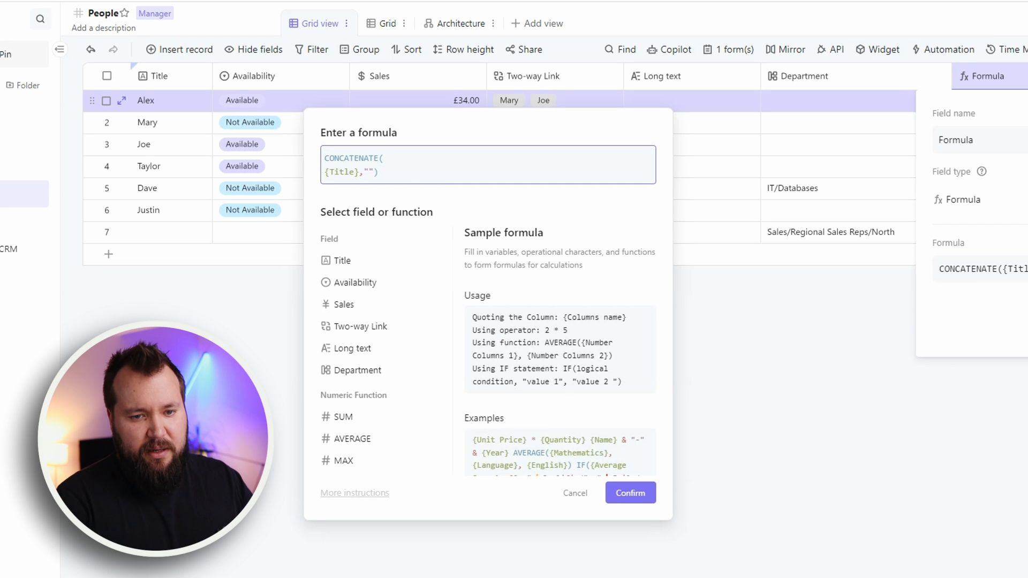
{"action": "left_click", "coordinate": [363, 172]}
{"action": "key", "text": "Right"}
{"action": "type", "text": ",{Sales}"}
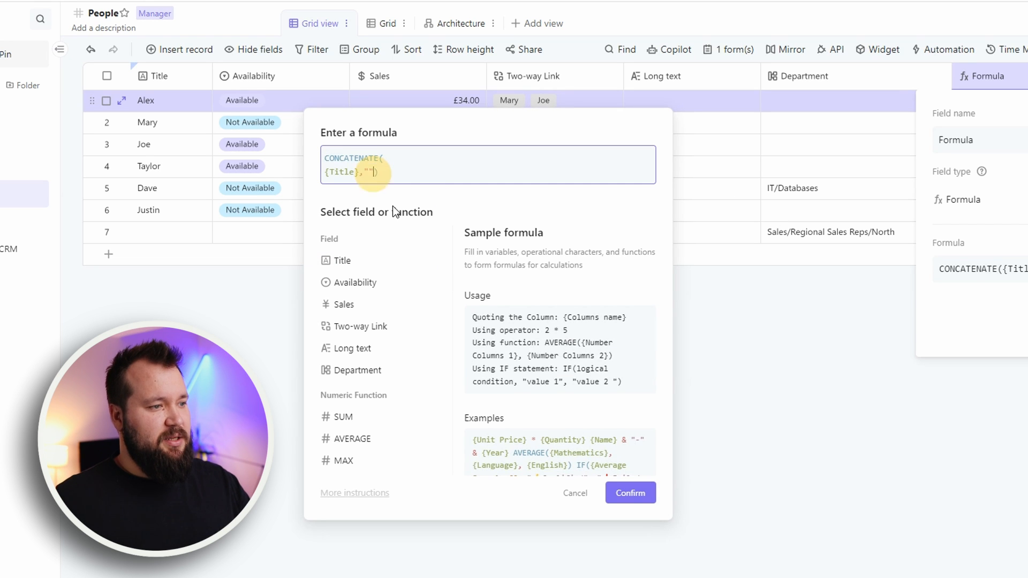
- Review the {Title} and {Sales} references inside the CONCATENATE formula
{"action": "left_click", "coordinate": [483, 207]}
{"action": "left_click_drag", "start_coordinate": [349, 172], "coordinate": [423, 176]}
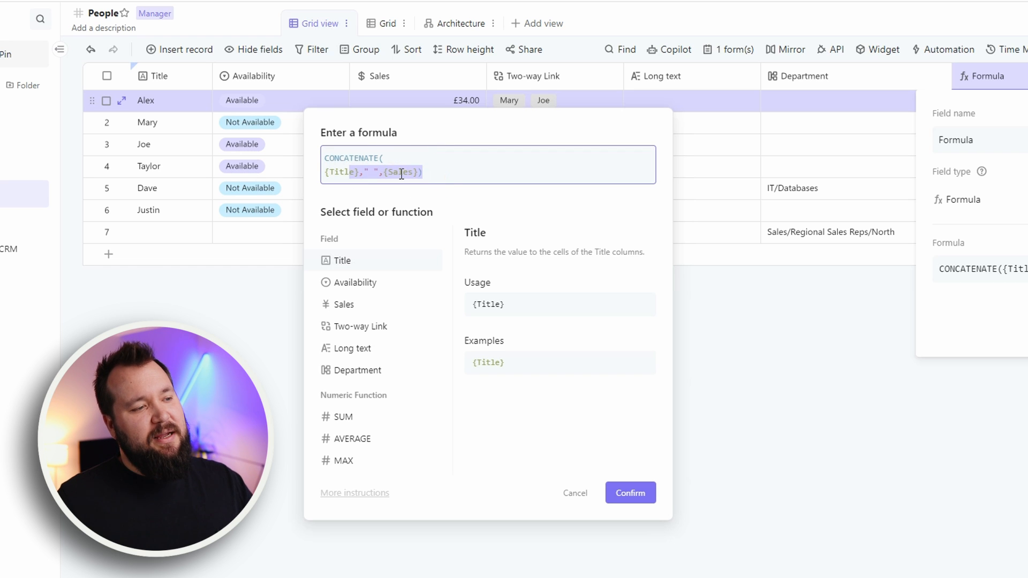
{"action": "left_click", "coordinate": [402, 174]}
{"action": "double_click", "coordinate": [399, 172]}
{"action": "left_click", "coordinate": [415, 173]}
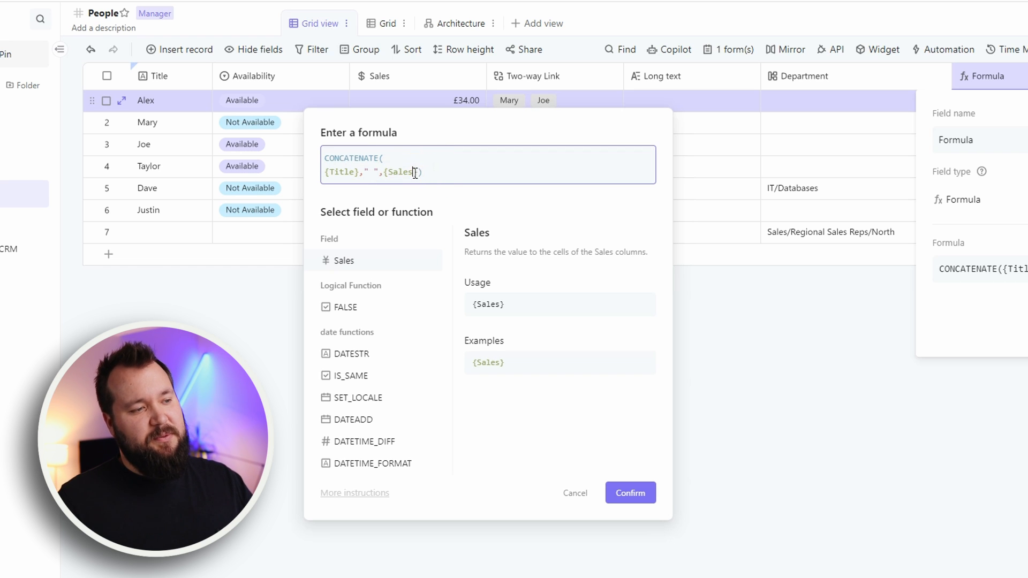
{"action": "double_click", "coordinate": [395, 172]}
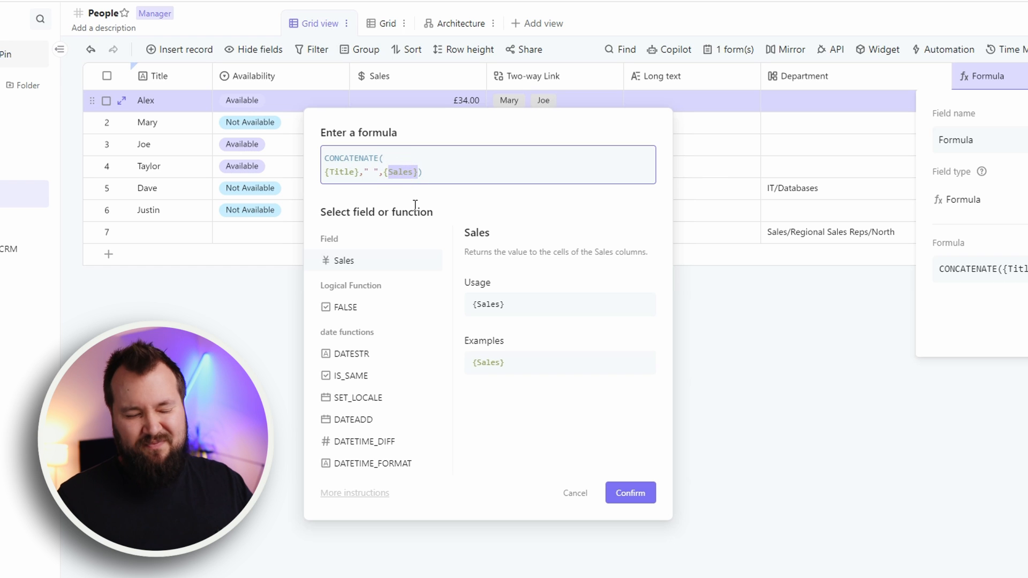
{"action": "left_click_drag", "start_coordinate": [392, 213], "coordinate": [445, 213]}
{"action": "left_click", "coordinate": [444, 210]}
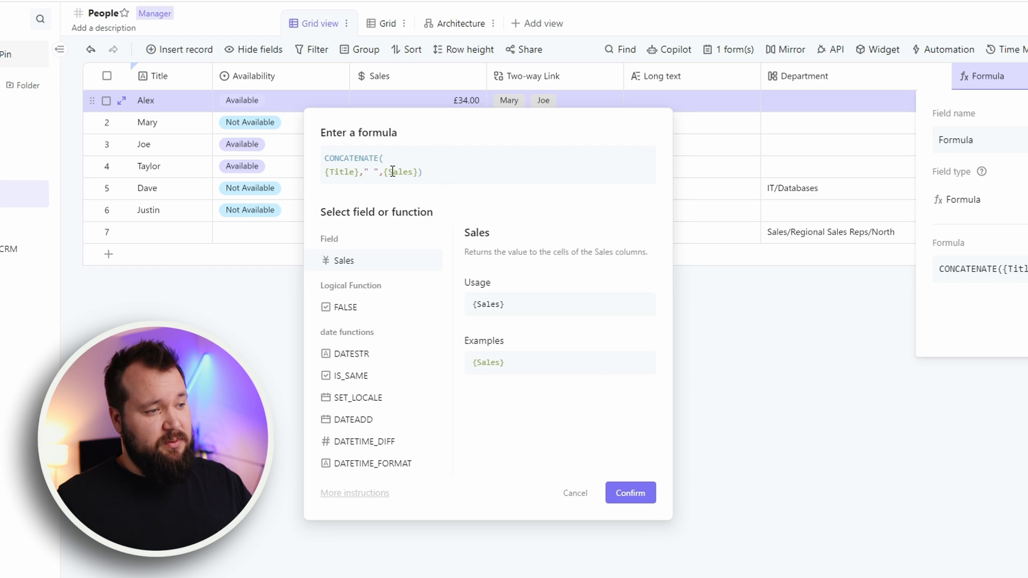
{"action": "left_click_drag", "start_coordinate": [390, 172], "coordinate": [412, 172]}
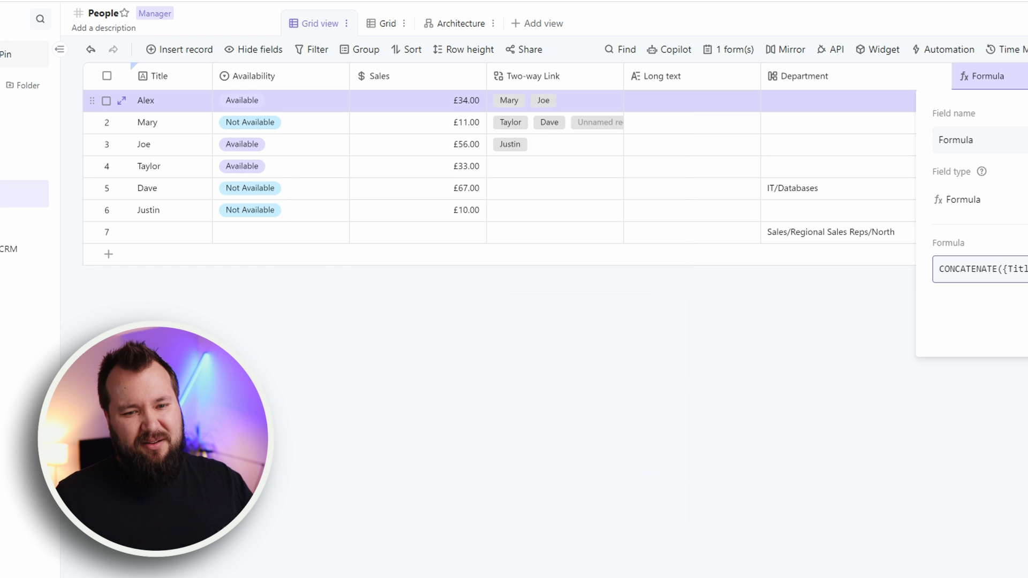
- Confirm the formula and save the Formula field's configuration in the People datasheet
{"action": "left_click", "coordinate": [1027, 333]}
{"action": "left_click_drag", "start_coordinate": [1025, 103], "coordinate": [1027, 198]}
{"action": "left_click", "coordinate": [799, 347]}
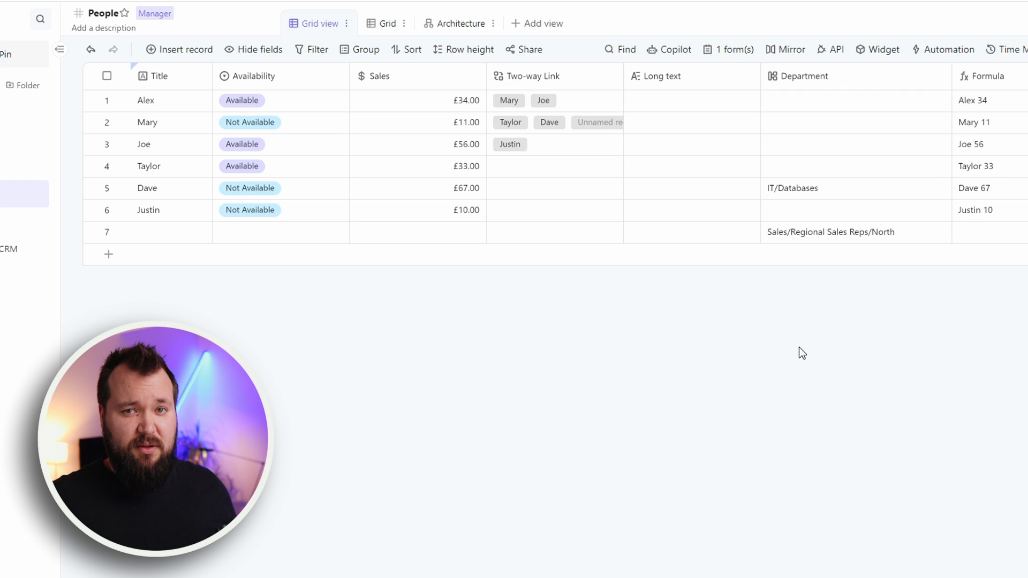